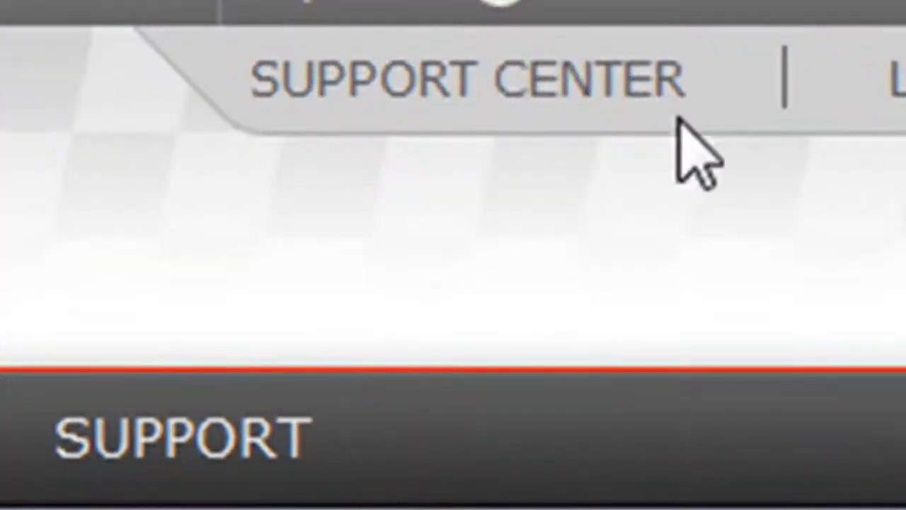
- Open the Support Center link in a new tab and bring up that Support System page
right_click(455, 85)
left_click(506, 121)
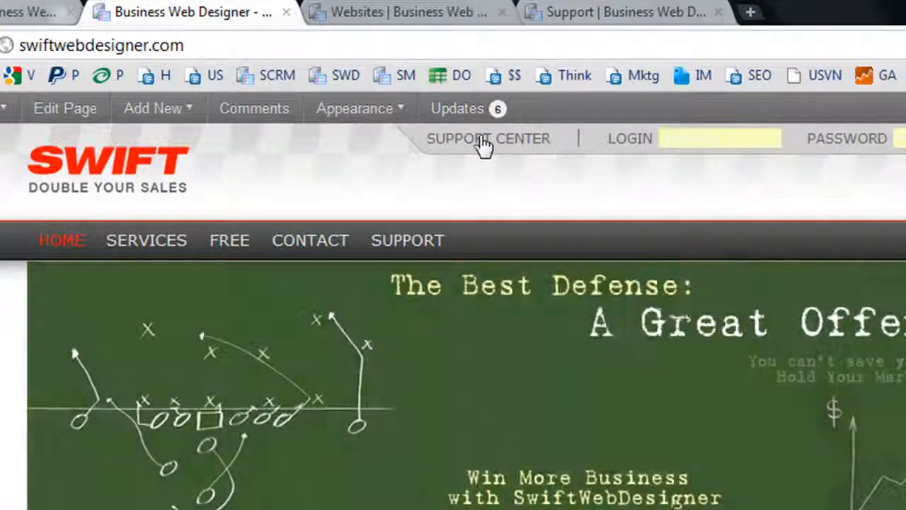
right_click(481, 140)
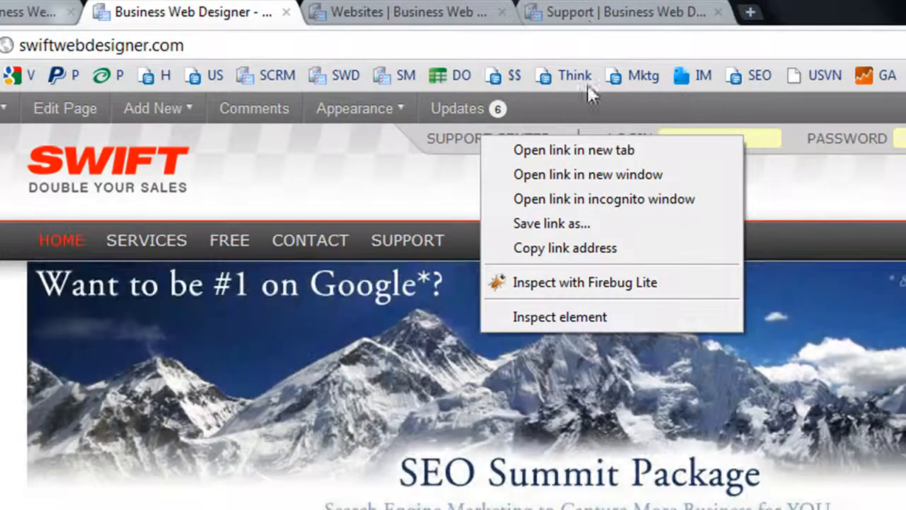
left_click(604, 19)
left_click(390, 12)
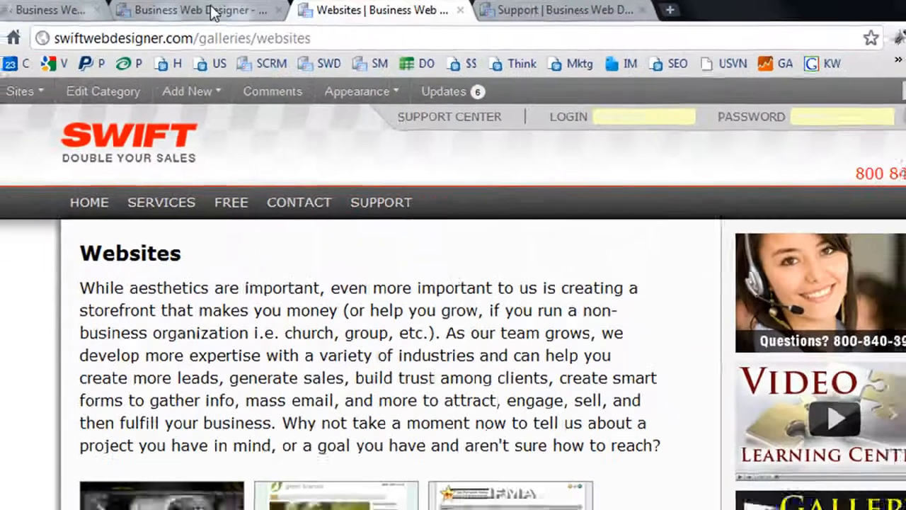
left_click(213, 13)
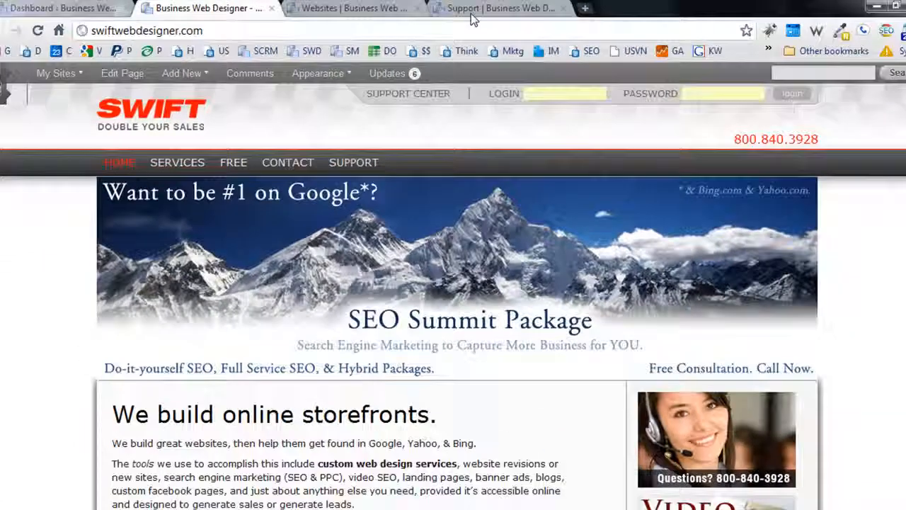
left_click(548, 14)
- Search the Support System for help articles on "menu", then replace the keyword with "name"
left_click(246, 262)
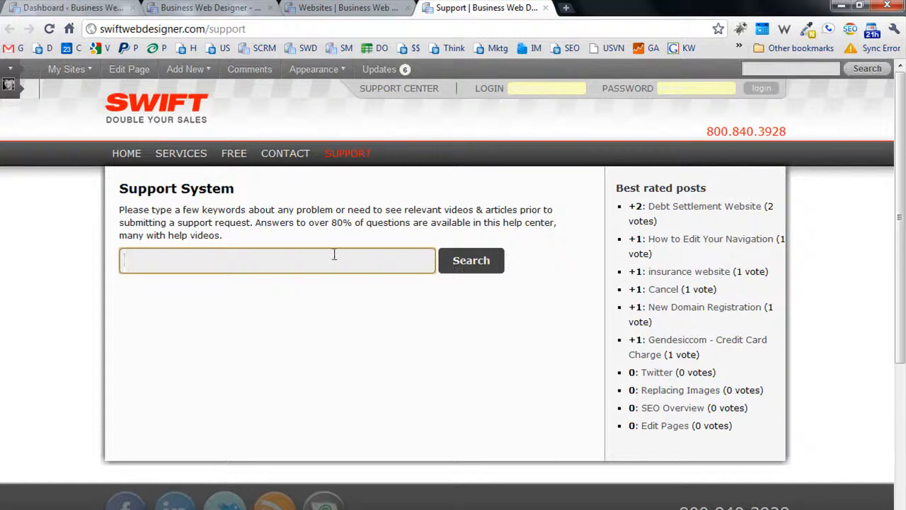
type("menu")
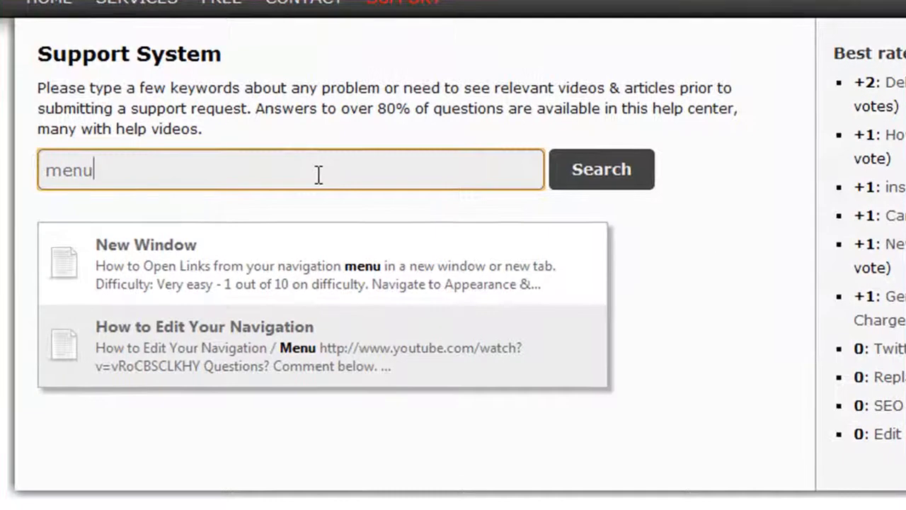
left_click(158, 170)
key("BackSpace")
key("BackSpace")
key("BackSpace")
key("BackSpace")
type("name")
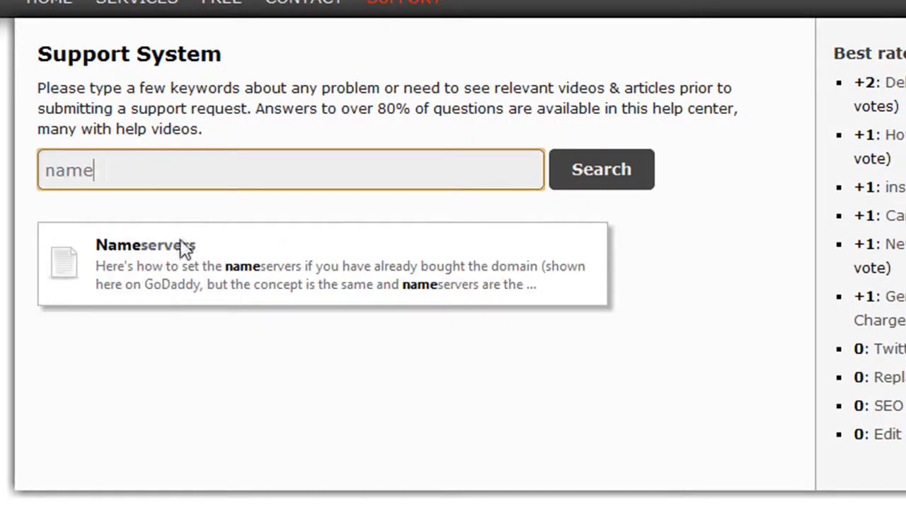
- Choose the suggested "Nameservers" entry and run the support search for it
key("ctrl+a")
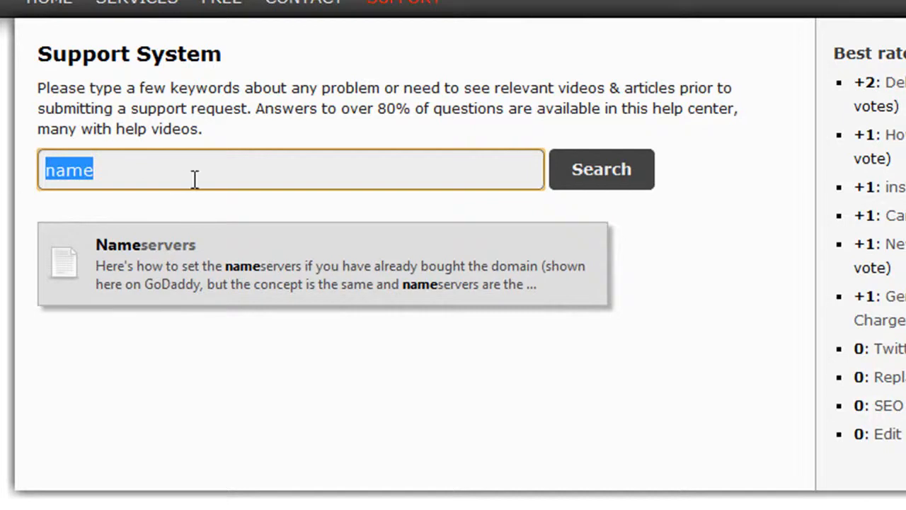
left_click(132, 255)
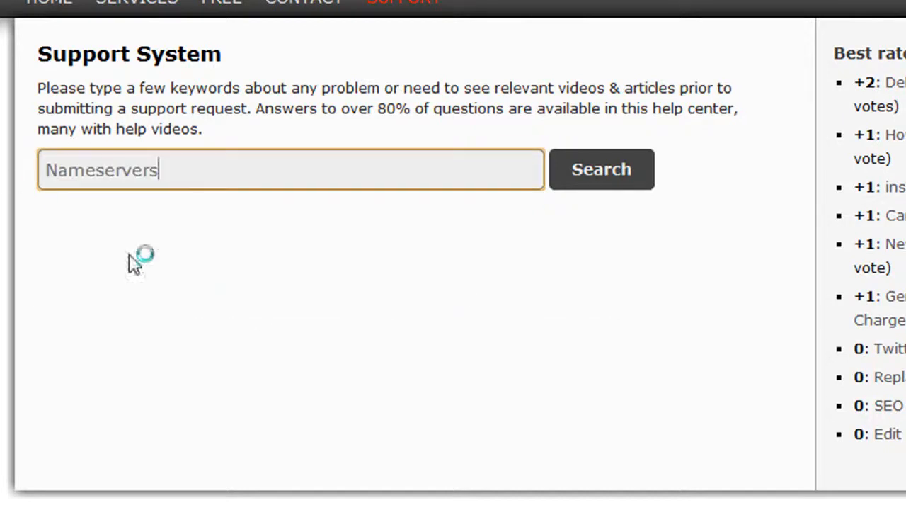
left_click(600, 176)
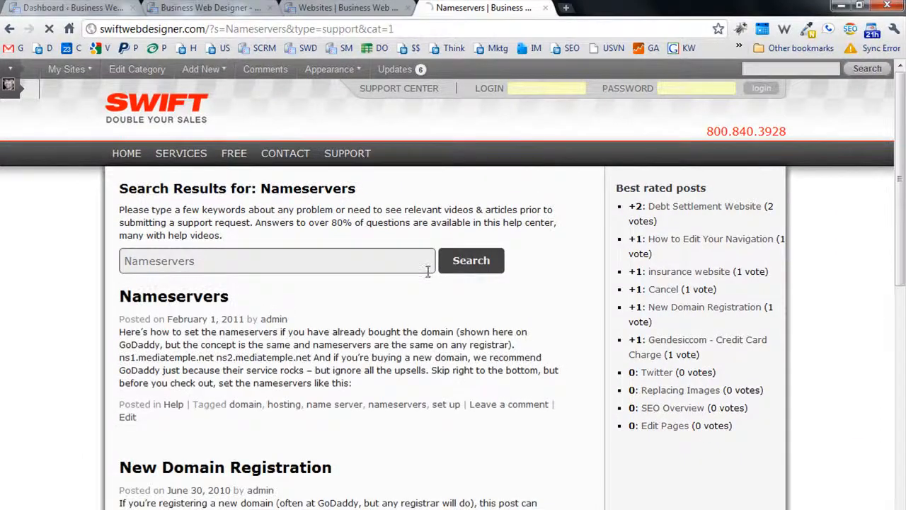
- Open the Nameservers article from the search results and examine its video and written nameserver instructions
scroll(505, 277, "down", 3)
scroll(509, 278, "up", 2)
scroll(508, 278, "up", 1)
scroll(508, 278, "down", 10)
scroll(509, 277, "up", 5)
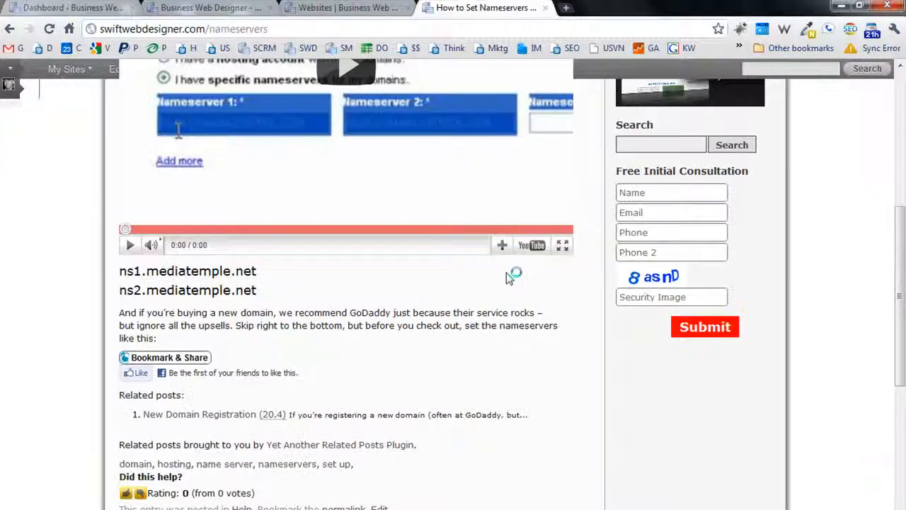
scroll(506, 277, "up", 5)
scroll(508, 279, "down", 4)
scroll(507, 279, "up", 4)
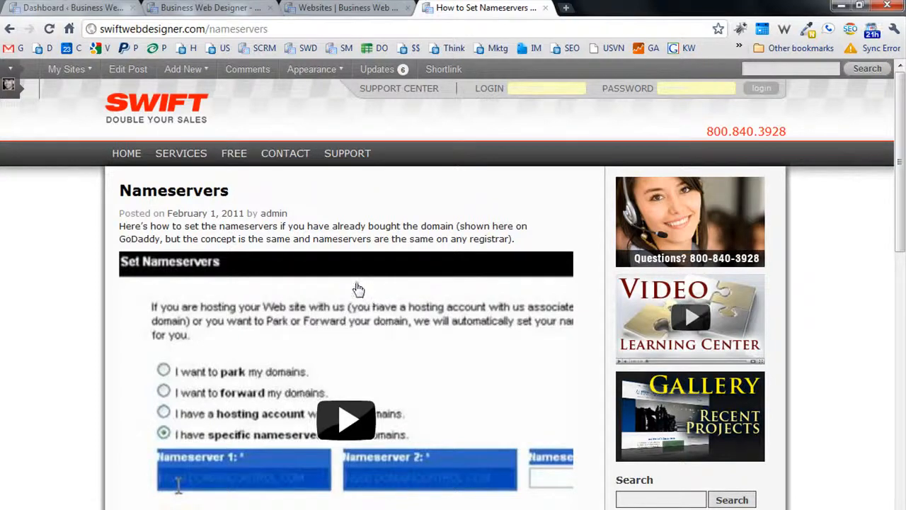
scroll(358, 288, "down", 2)
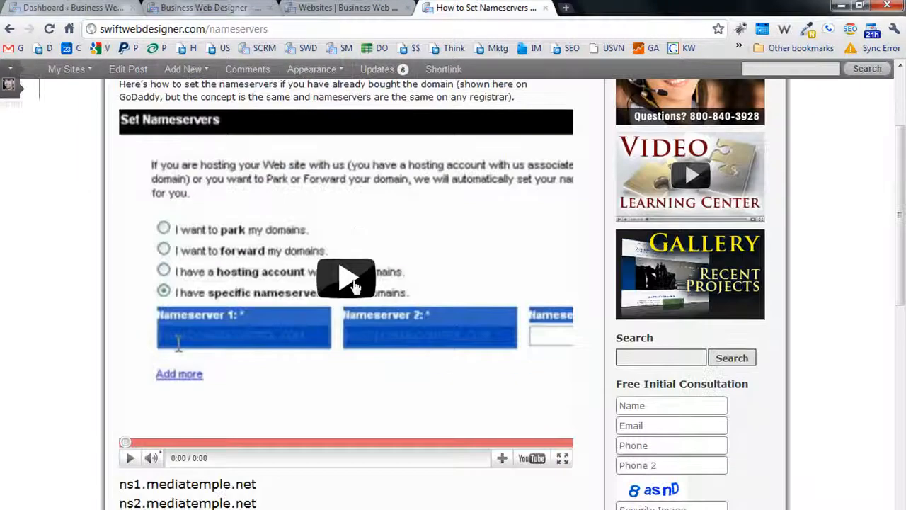
scroll(354, 285, "up", 2)
- Open the FAQ page of the site's Support section and look through the listed questions
mouse_move(348, 156)
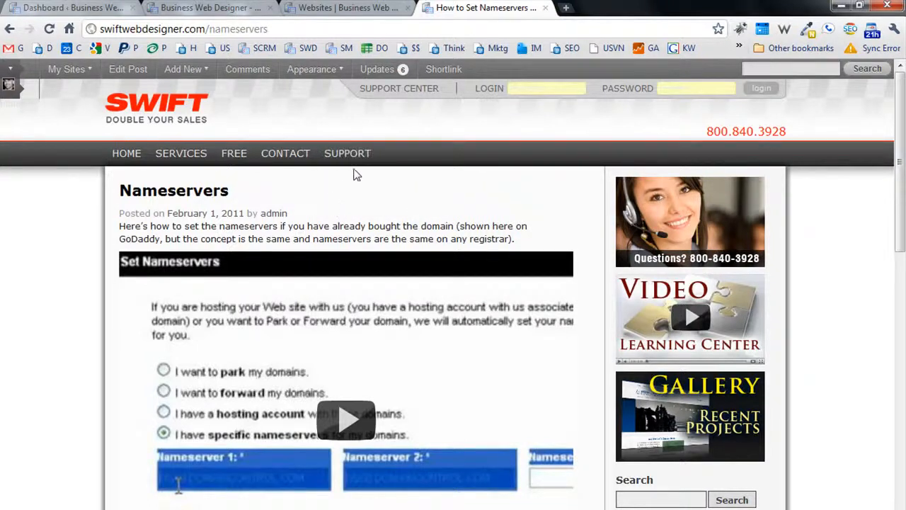
left_click(333, 202)
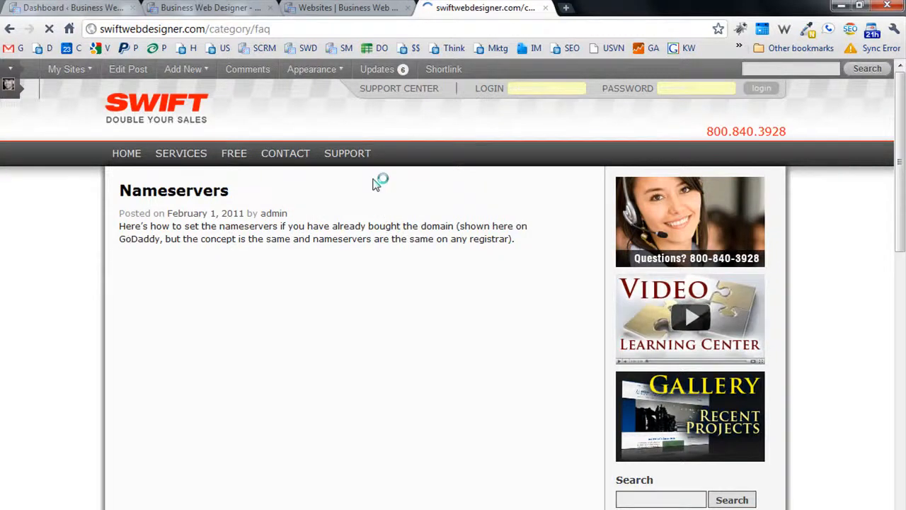
mouse_move(352, 180)
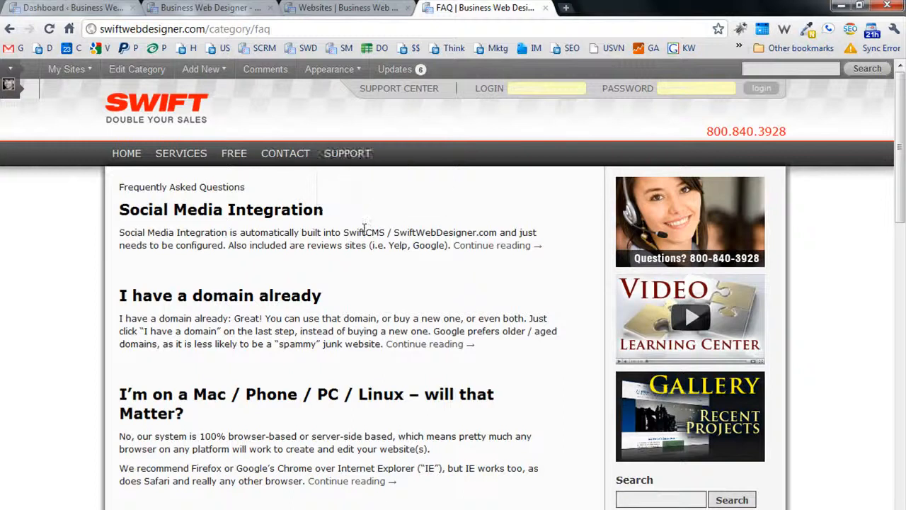
scroll(364, 270, "down", 4)
scroll(364, 269, "down", 4)
scroll(364, 269, "up", 8)
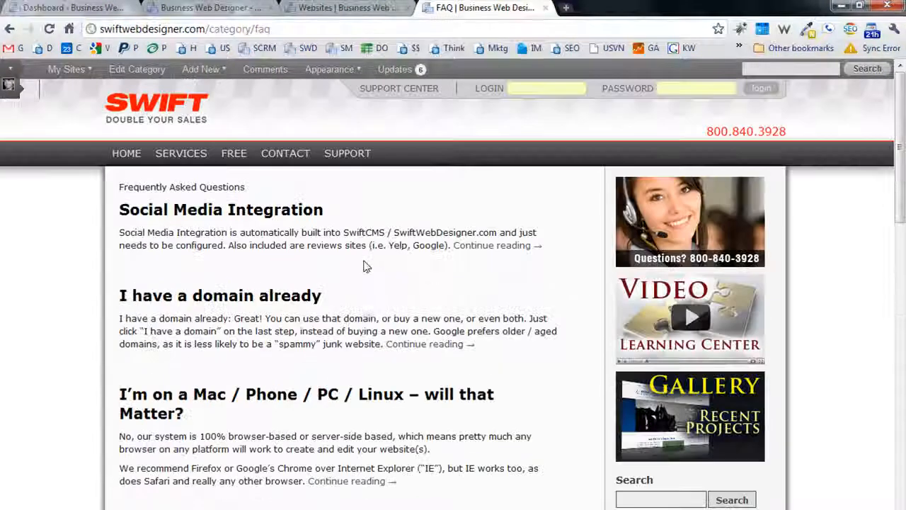
- Switch to the Notepad agenda and highlight the item "Where to find Help"
mouse_move(344, 161)
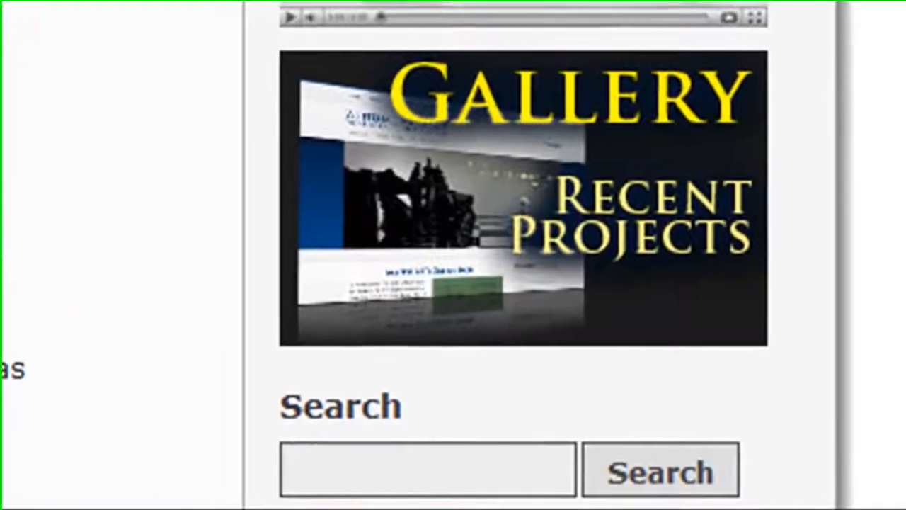
left_click(463, 484)
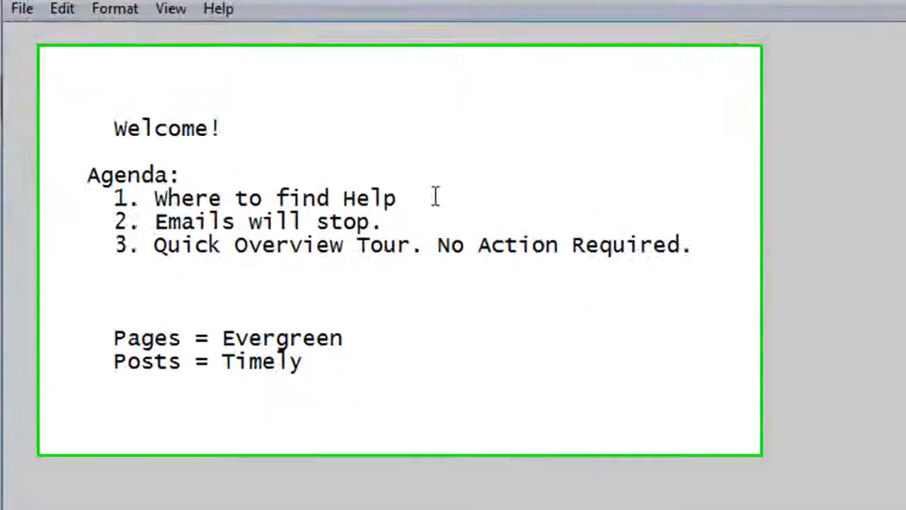
left_click_drag(435, 197, 149, 198)
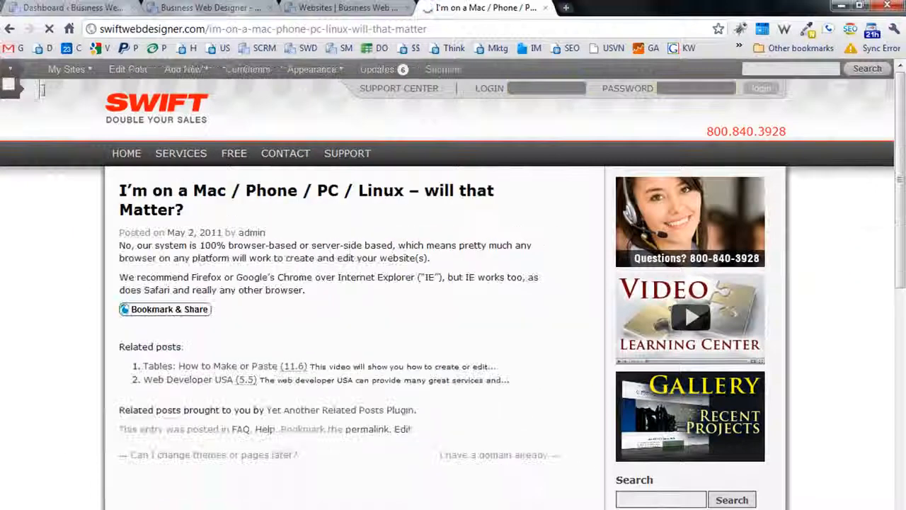
- Go back from the open article to the FAQ list, close that tab and show the WordPress Dashboard
left_click(10, 28)
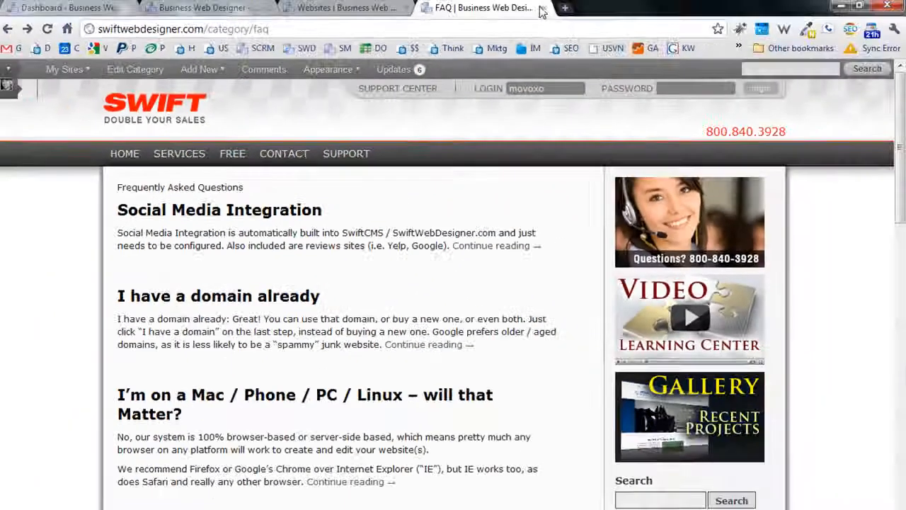
left_click(543, 8)
left_click(71, 7)
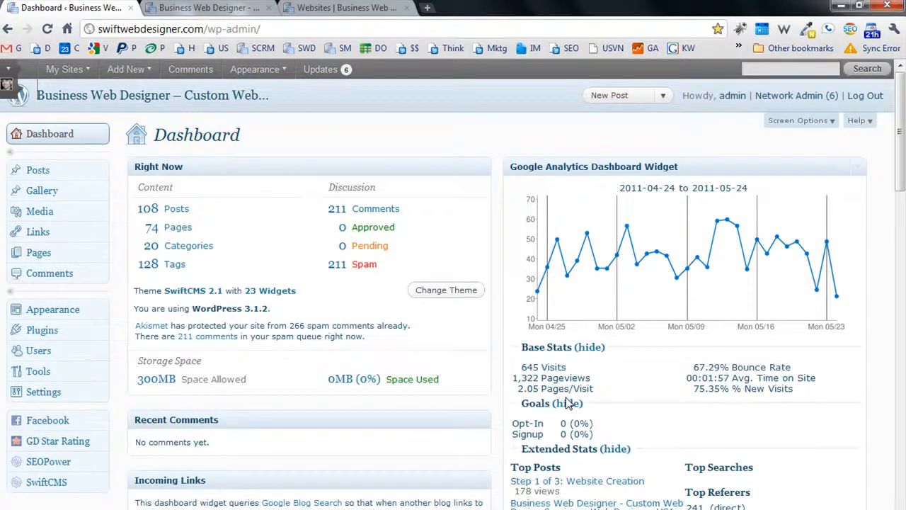
- Highlight "No Action Required." in the Notepad agenda and return to the WordPress Dashboard
key("alt+Tab")
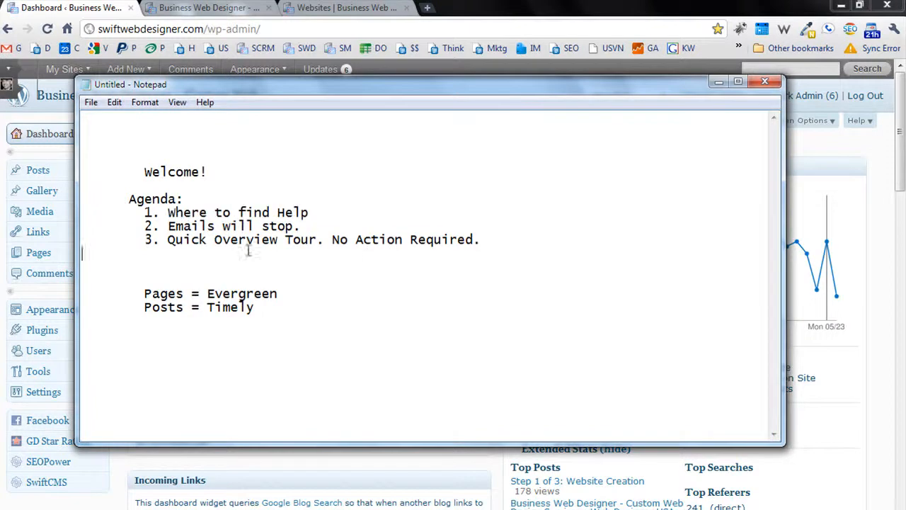
left_click_drag(482, 239, 333, 238)
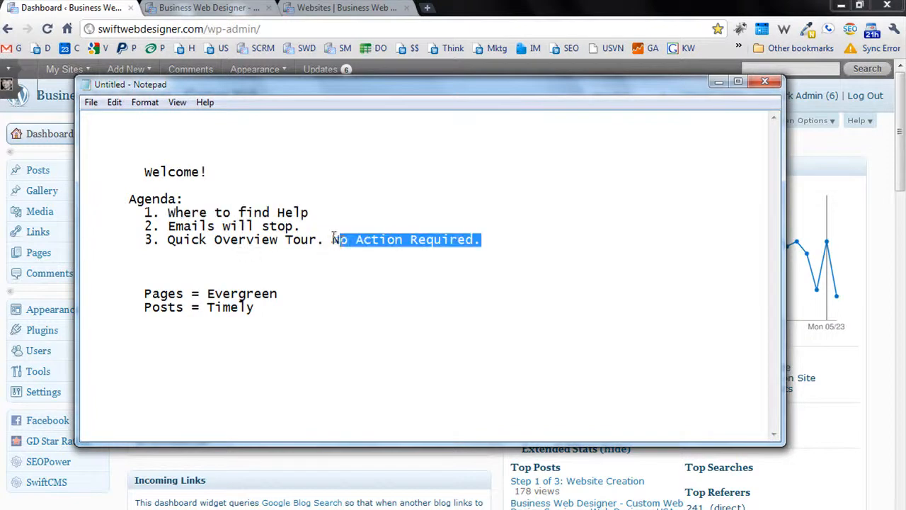
left_click(76, 10)
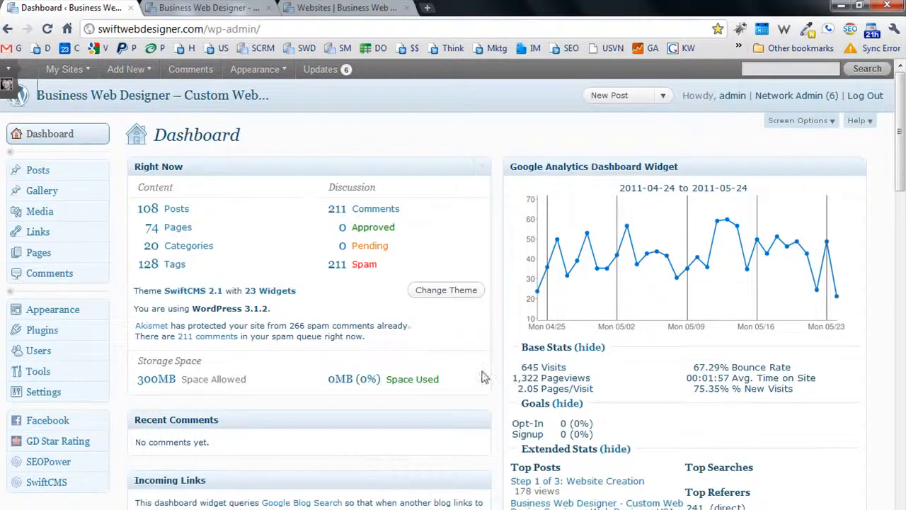
- Switch to the public home page and examine its content, footer and the admin bar's site and page-editing options
left_click(234, 8)
scroll(377, 262, "down", 15)
scroll(377, 262, "down", 3)
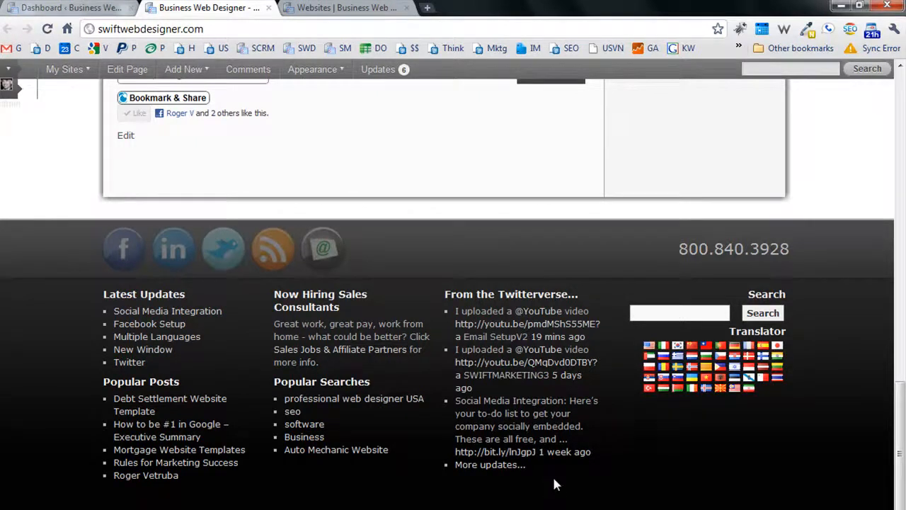
scroll(554, 483, "up", 18)
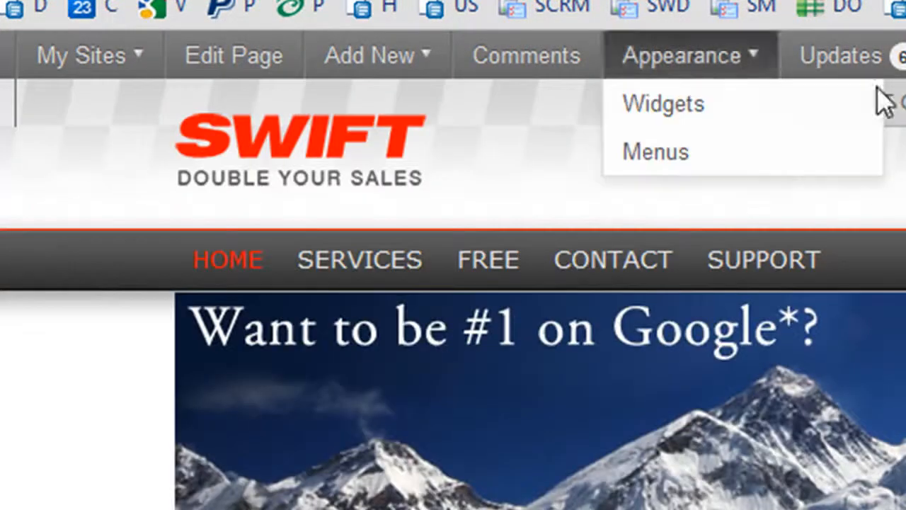
mouse_move(61, 86)
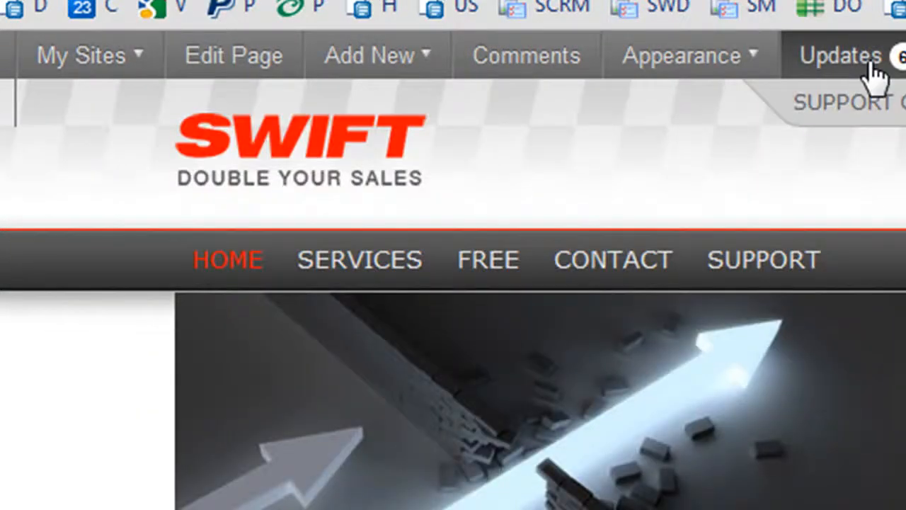
mouse_move(191, 91)
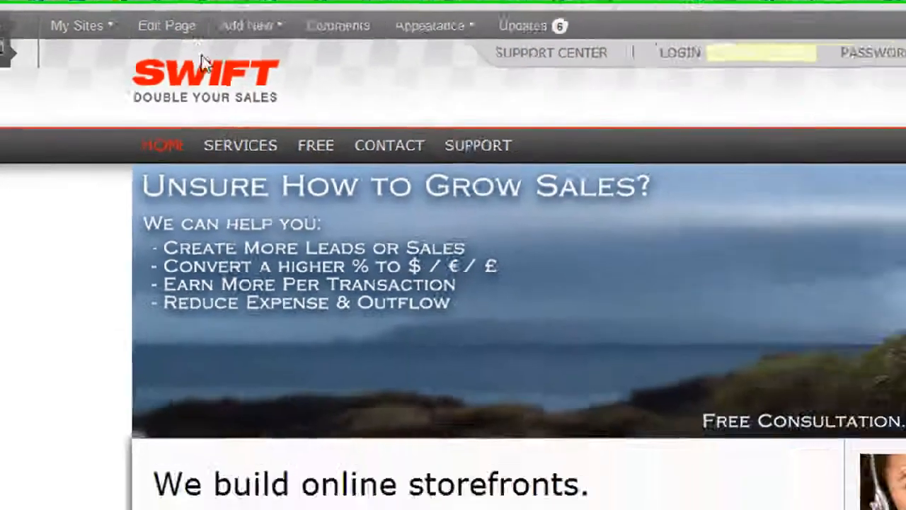
scroll(496, 232, "down", 15)
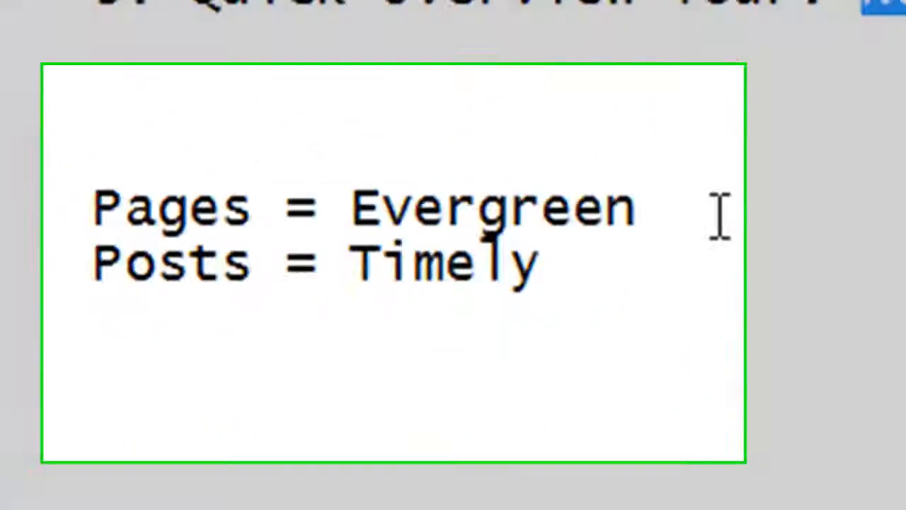
- Highlight the notes "Pages = Evergreen" and "Posts = Timely" in the Notepad agenda
left_click_drag(347, 263, 243, 258)
left_click_drag(368, 165, 57, 178)
left_click_drag(644, 263, 46, 239)
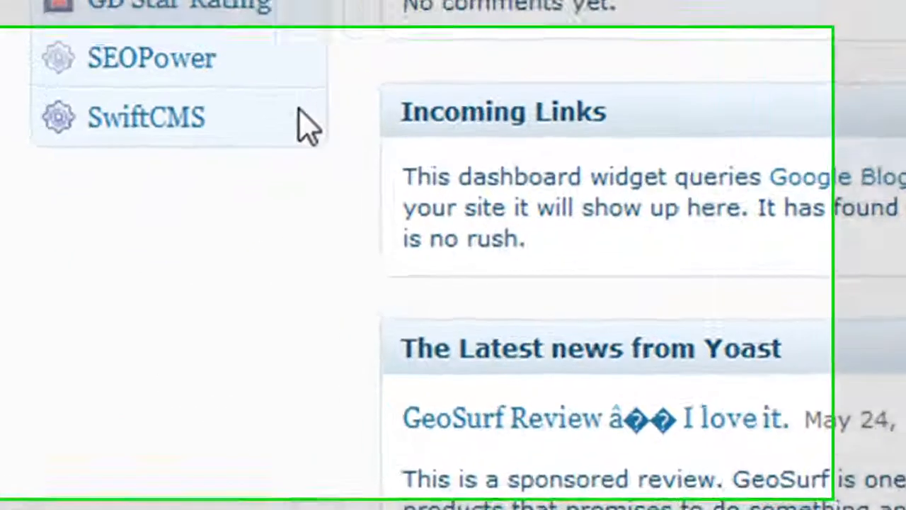
- Expand the SwiftCMS options on the WordPress Dashboard to view them, and collapse them again
left_click(101, 481)
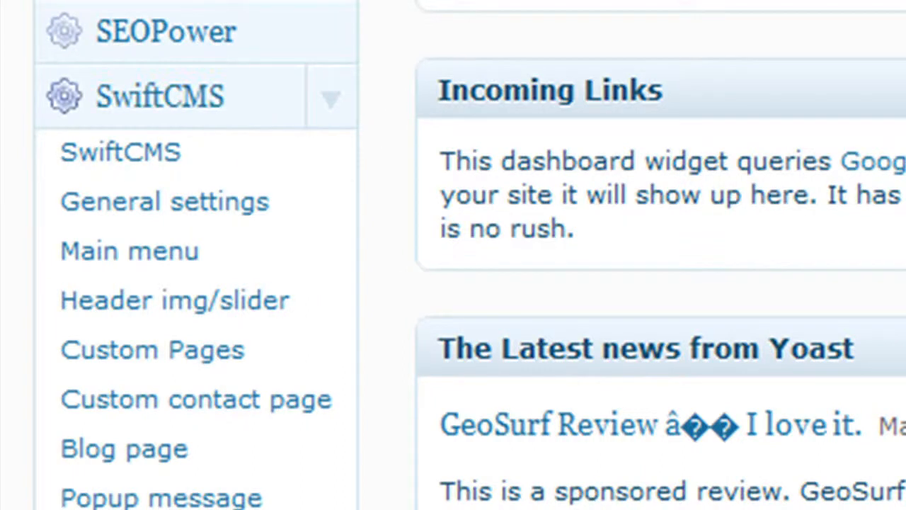
left_click(331, 102)
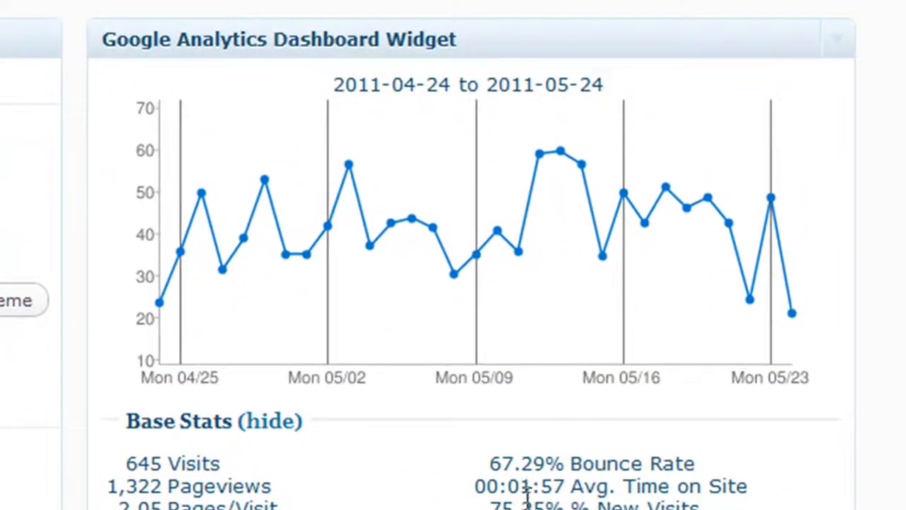
- Examine the traffic graph, base stats, goals and top posts in the Google Analytics Dashboard Widget
scroll(472, 255, "down", 3)
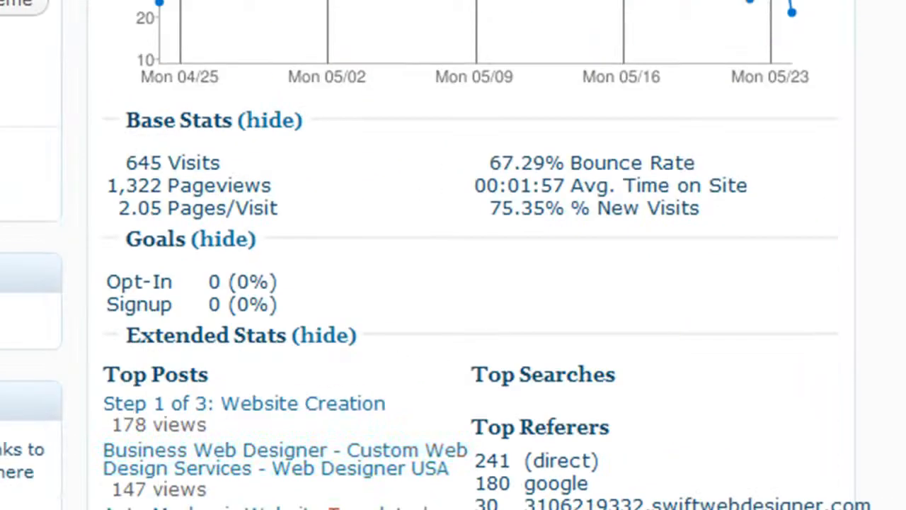
left_click_drag(105, 370, 131, 361)
scroll(468, 341, "up", 3)
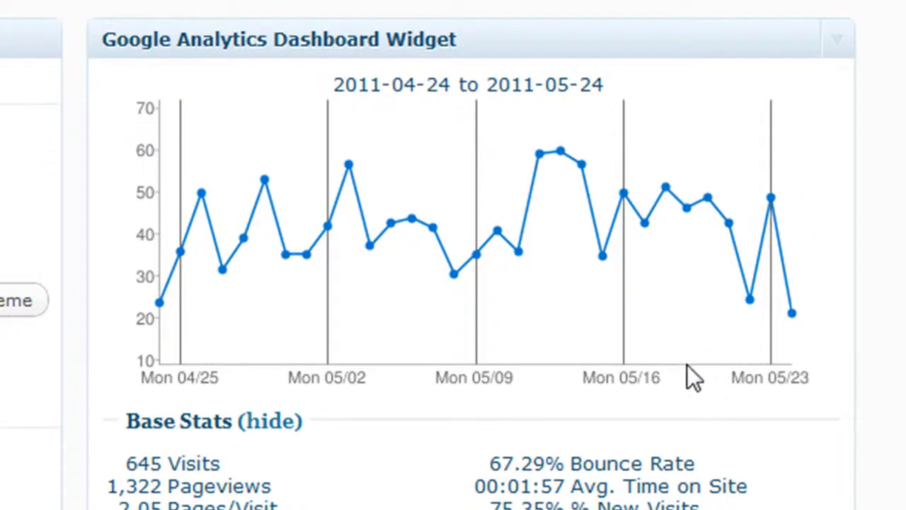
- Examine the extended stats in the Google Analytics Dashboard Widget and highlight the third entry under Top Referers
scroll(650, 221, "down", 6)
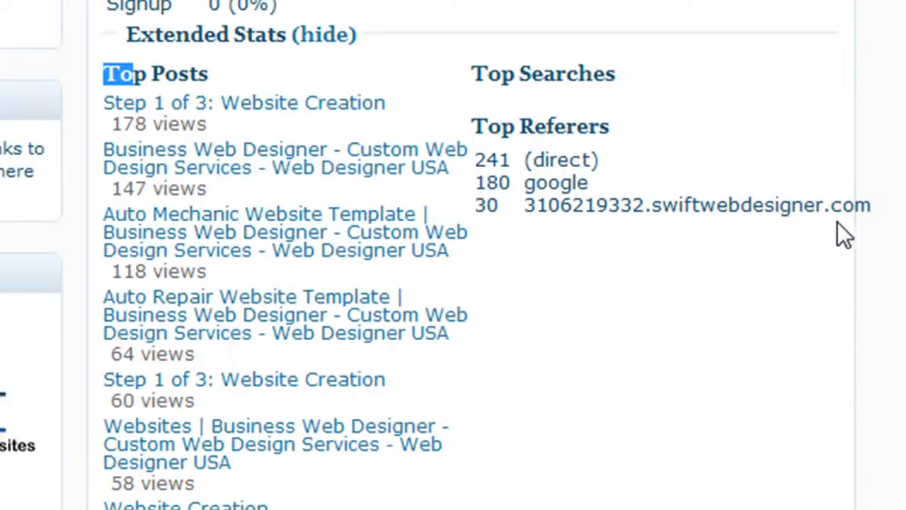
left_click_drag(880, 206, 535, 203)
scroll(485, 324, "up", 6)
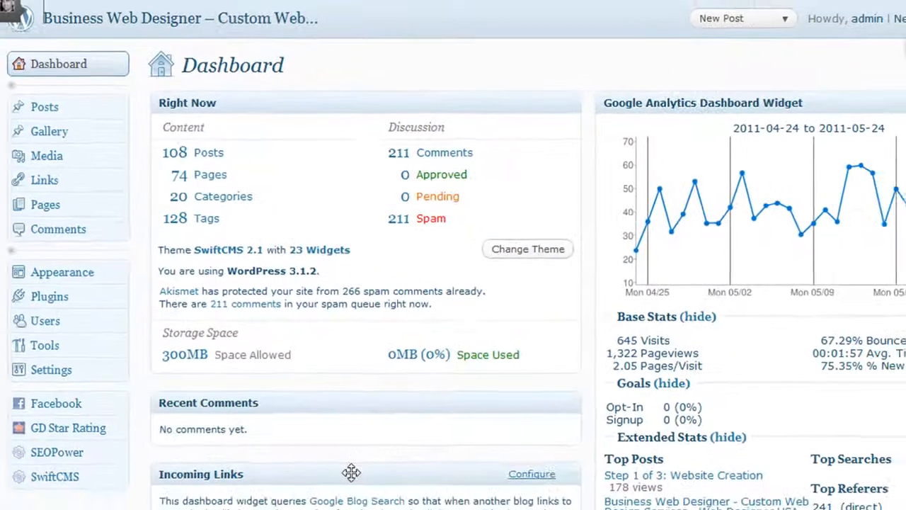
- Collapse the Dashboard's navigation menu to its narrow icon strip and expand it again
left_click_drag(351, 473, 364, 455)
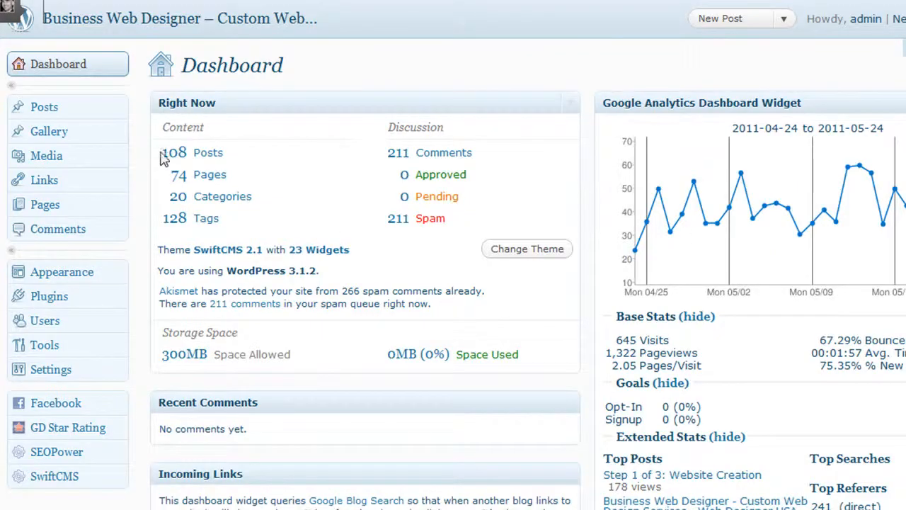
left_click(8, 85)
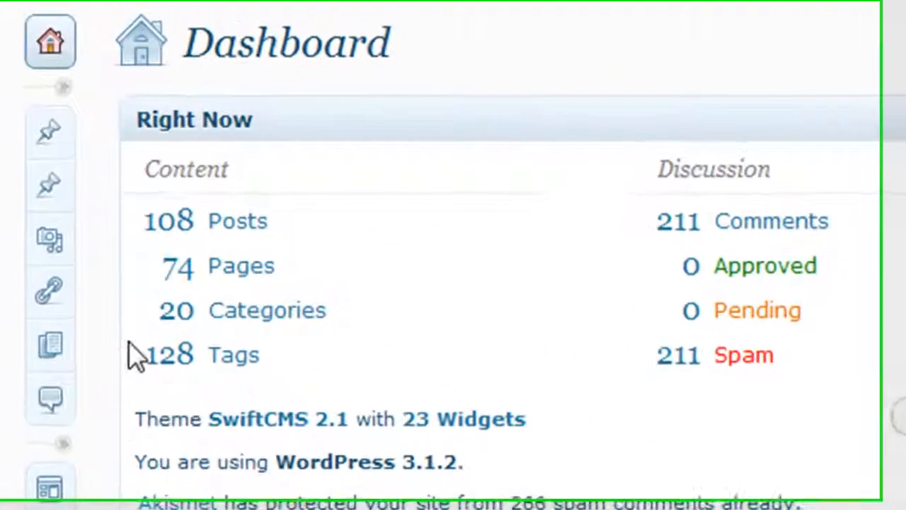
left_click(69, 90)
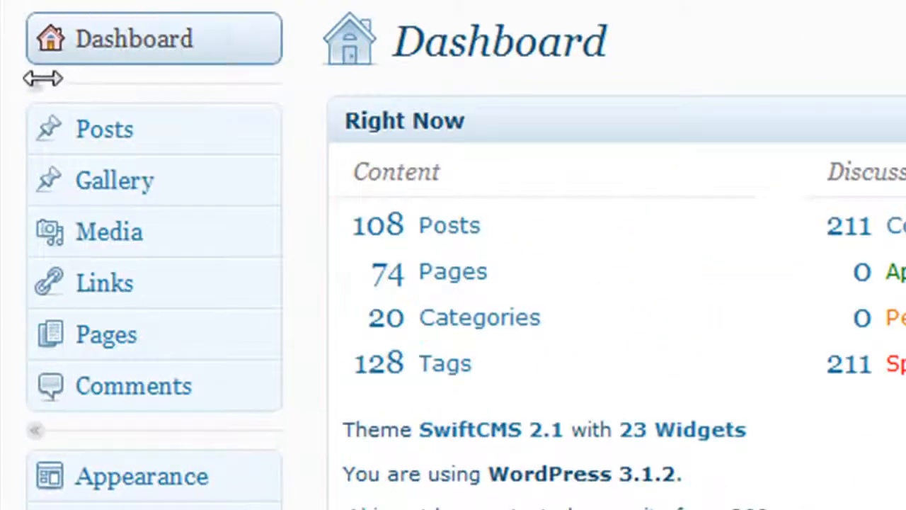
left_click(36, 88)
left_click(58, 93)
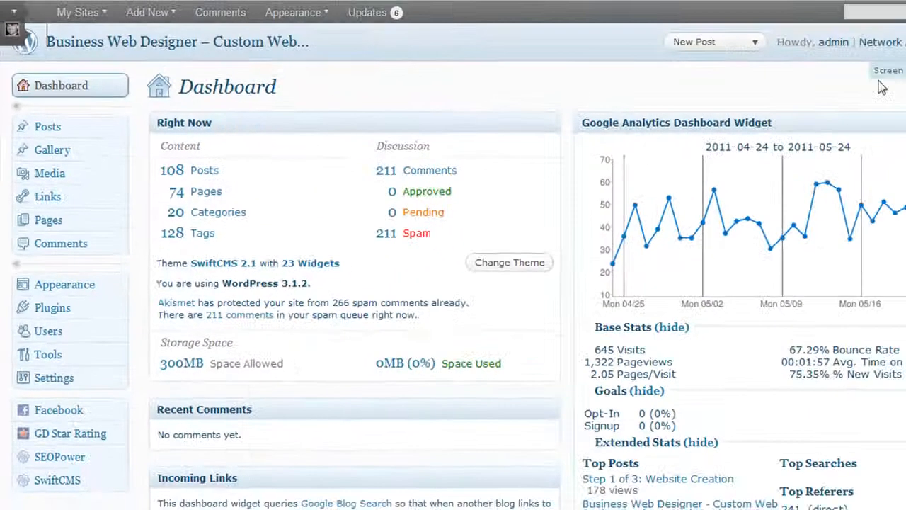
- View the link options for the site title, and read the Dashboard's help text before closing it
right_click(225, 42)
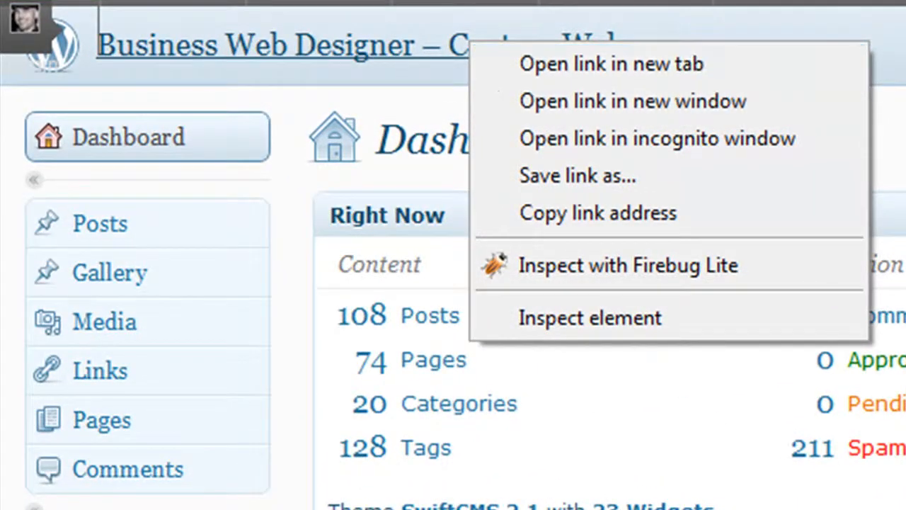
left_click(896, 120)
mouse_move(319, 2)
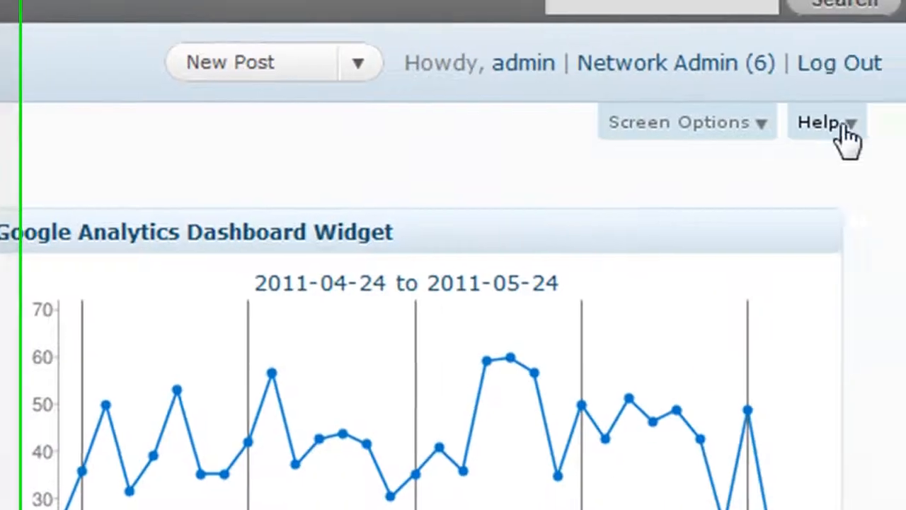
left_click(842, 128)
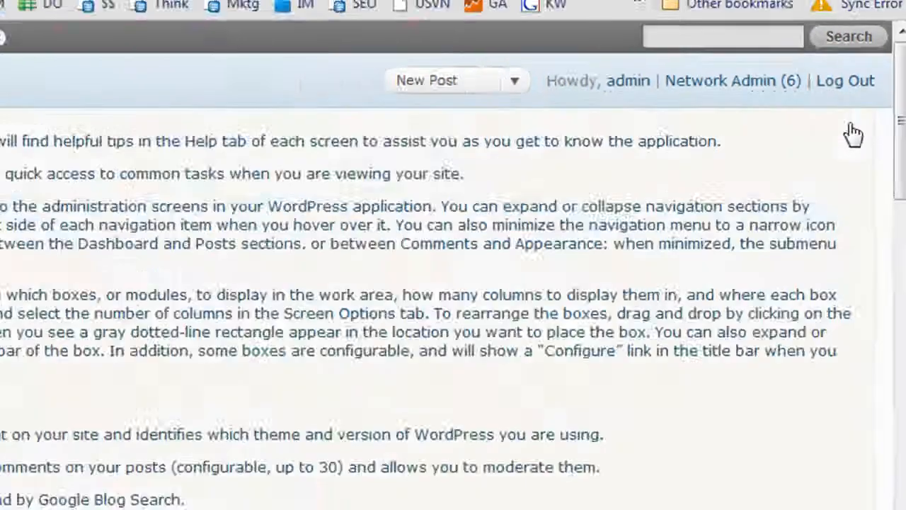
scroll(846, 492, "down", 2)
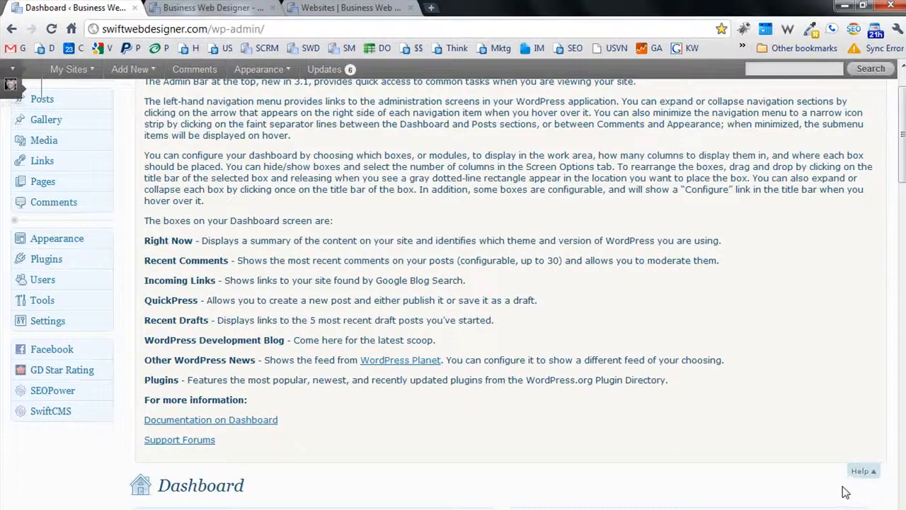
left_click(863, 470)
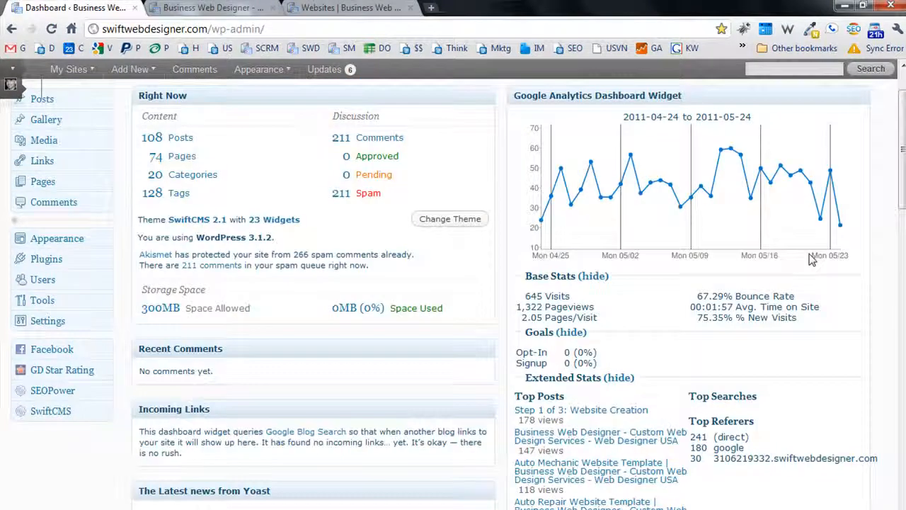
scroll(807, 308, "up", 1)
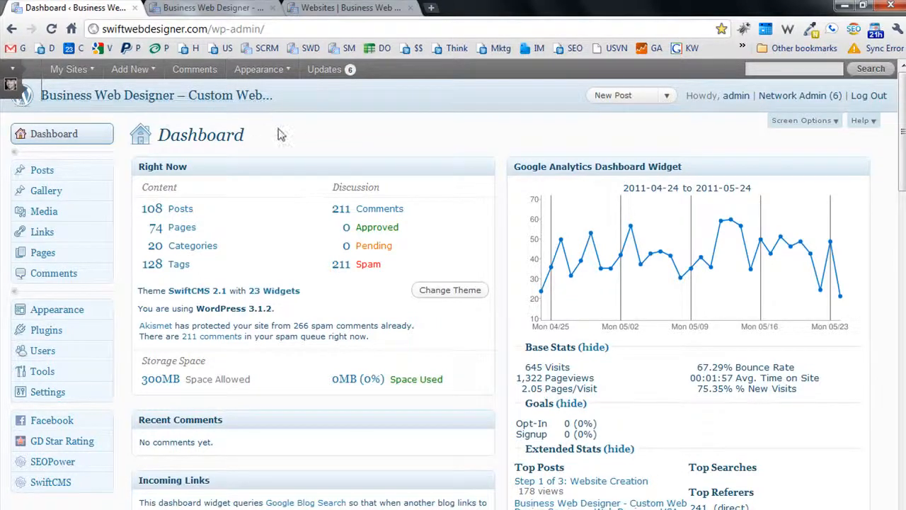
- Switch to the public home page and examine its content, project inquiry form, footer and options for adding content
left_click(212, 8)
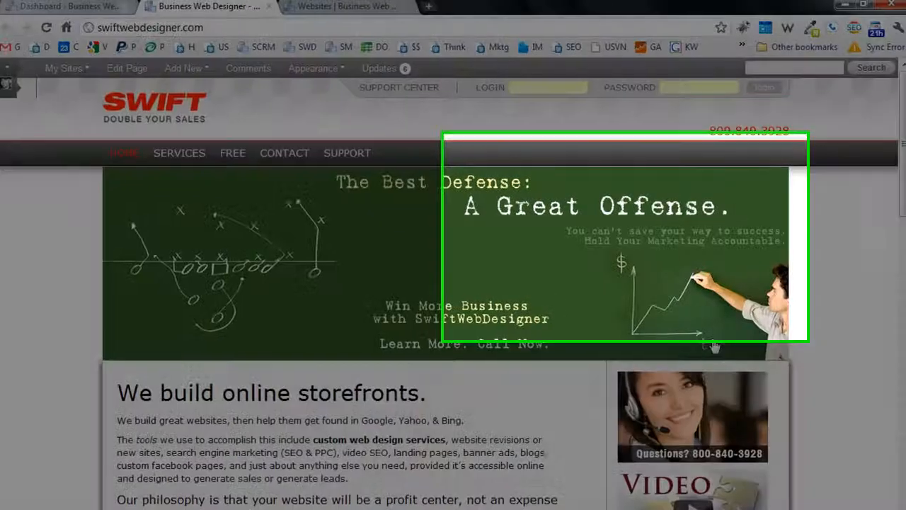
scroll(711, 341, "down", 6)
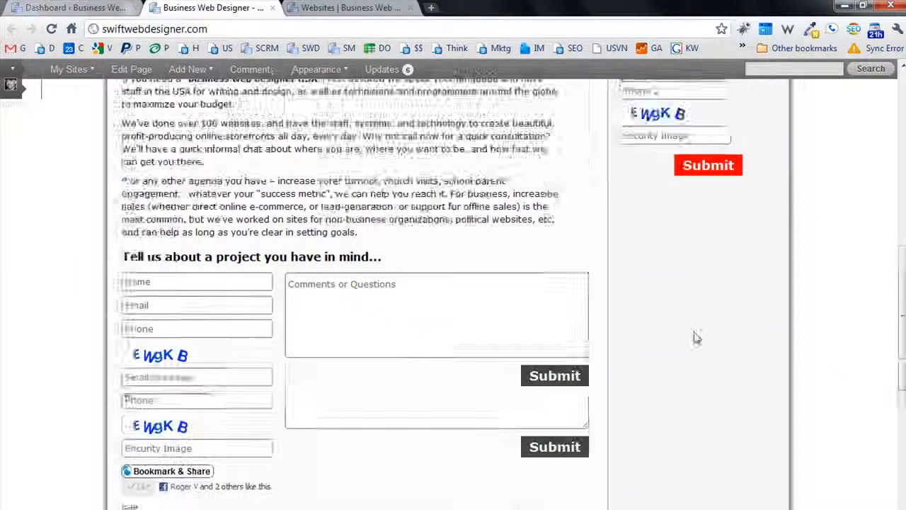
scroll(697, 337, "down", 6)
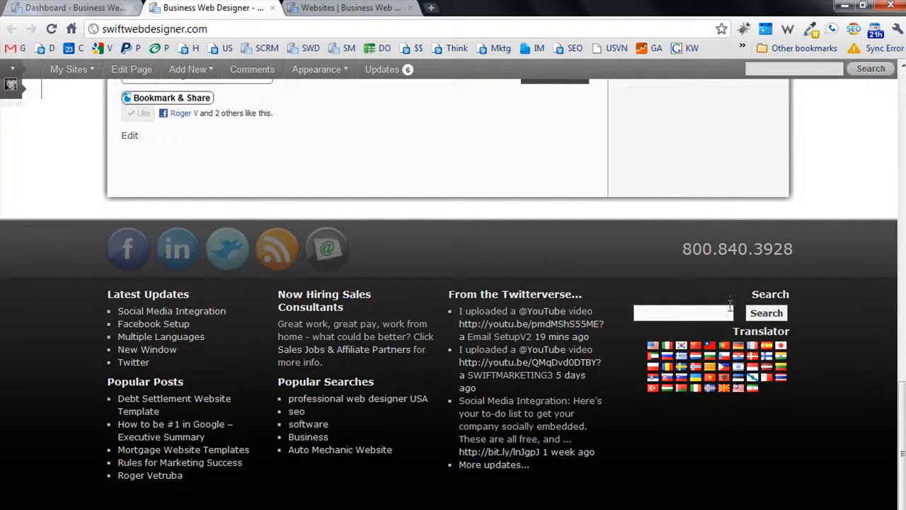
scroll(684, 397, "up", 10)
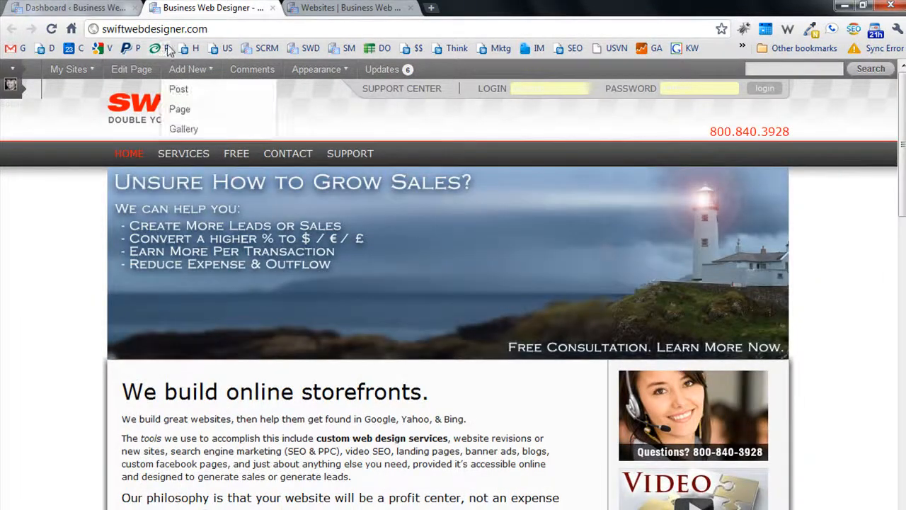
- Return to the WordPress Dashboard, expand the Posts options and open the post Categories page
left_click(71, 8)
mouse_move(327, 295)
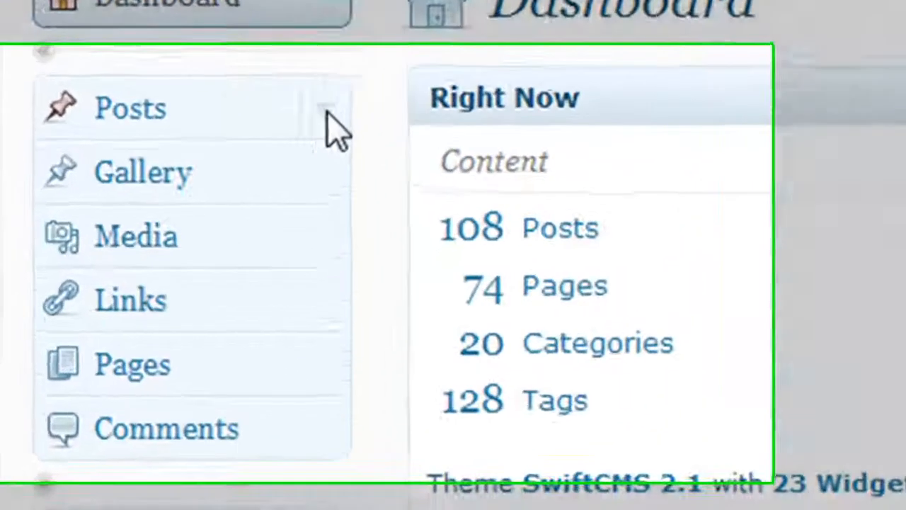
left_click(326, 114)
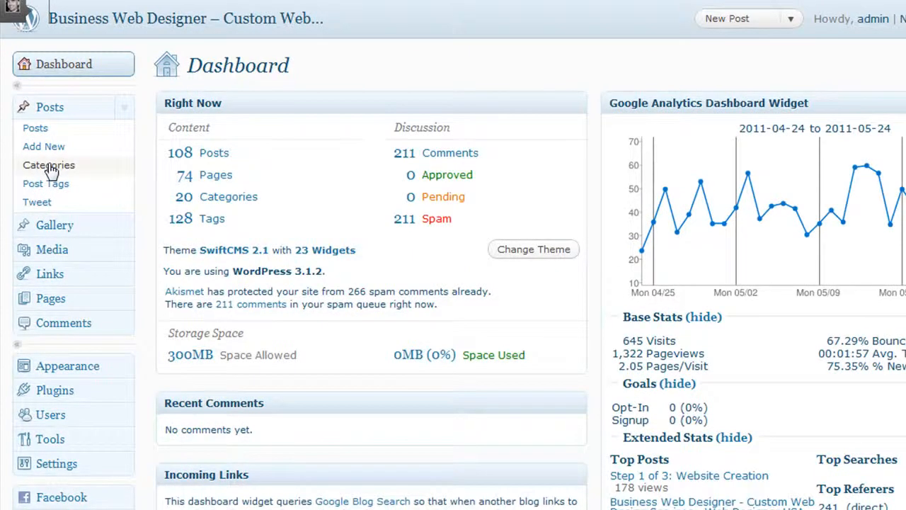
left_click(49, 166)
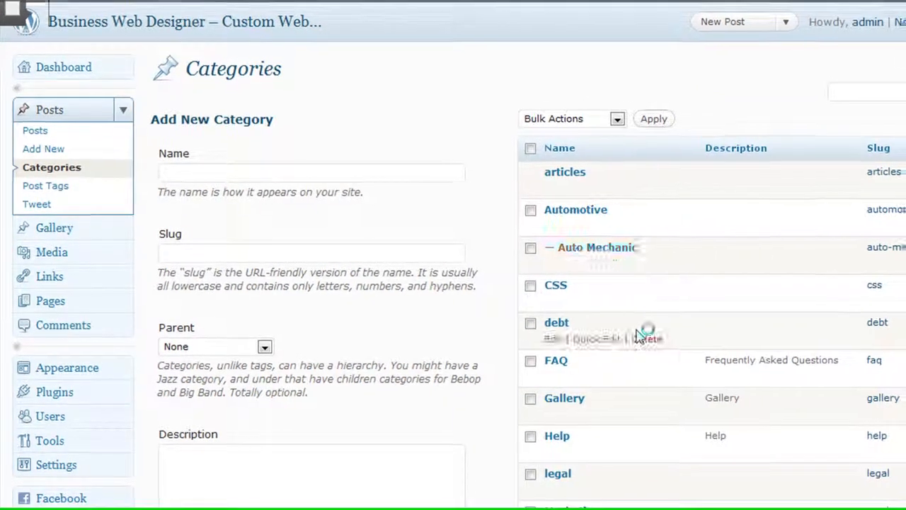
- Examine the full list of post categories, from articles through Wordpress, along with the note on deleting categories
scroll(640, 334, "down", 4)
scroll(641, 335, "down", 2)
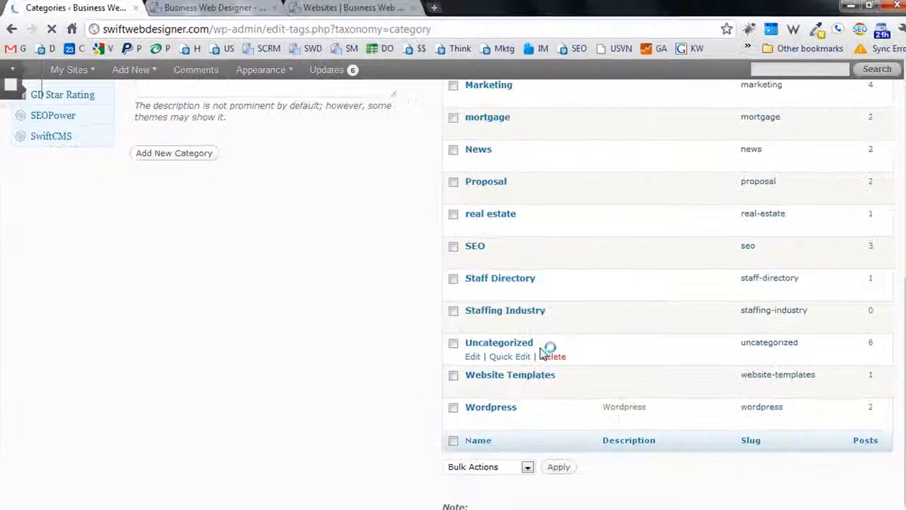
scroll(542, 350, "down", 1)
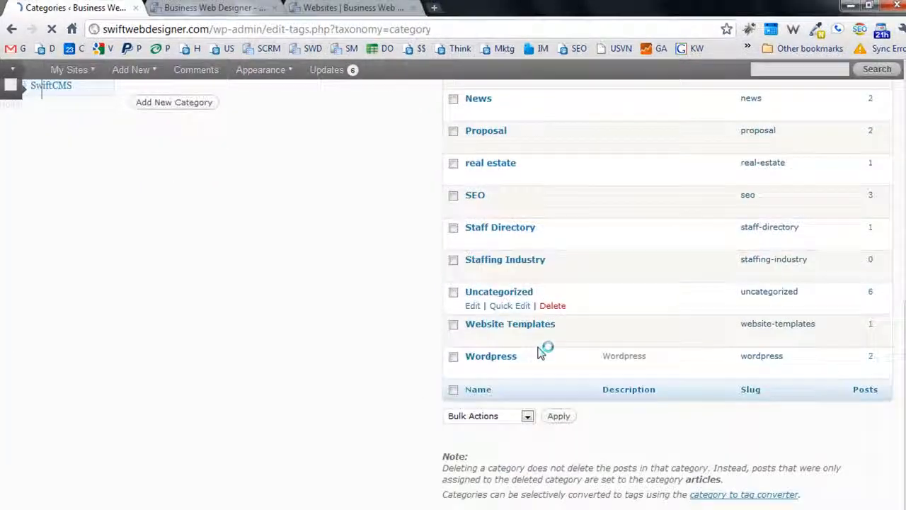
scroll(543, 350, "up", 7)
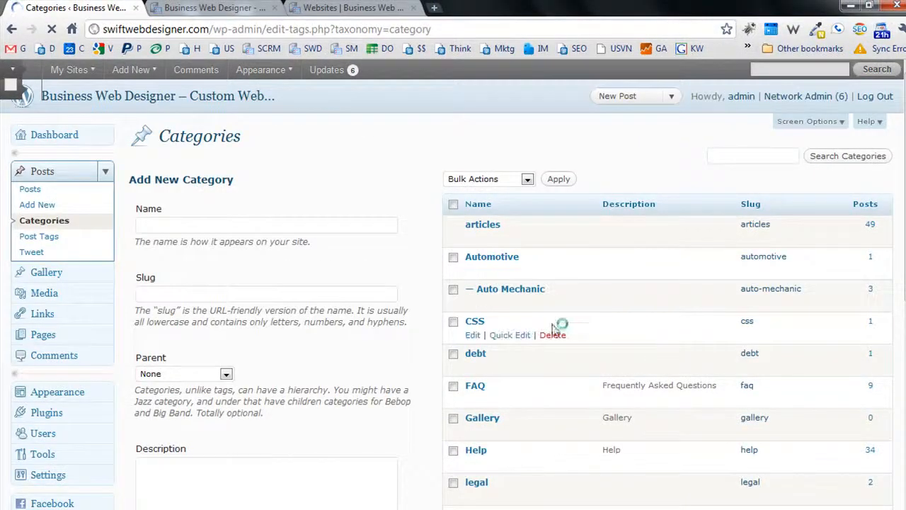
scroll(522, 384, "down", 3)
scroll(526, 273, "up", 3)
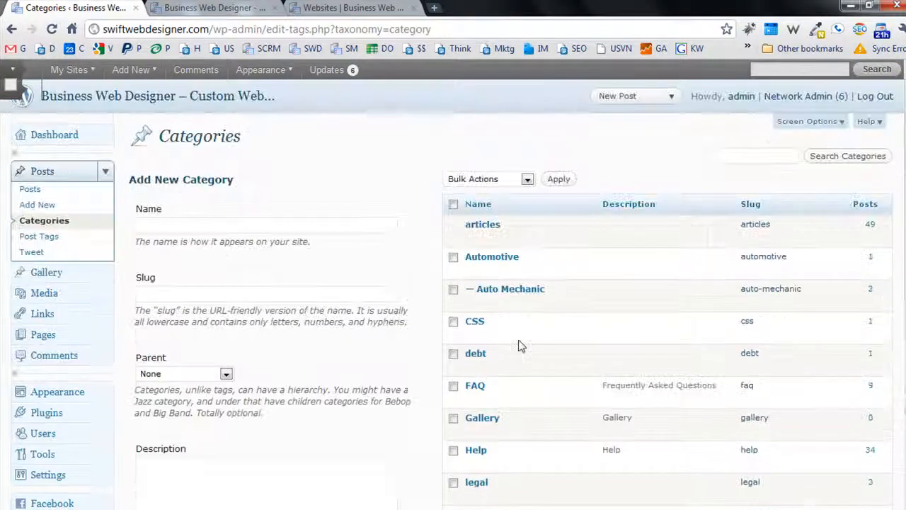
left_click(179, 224)
scroll(449, 384, "down", 7)
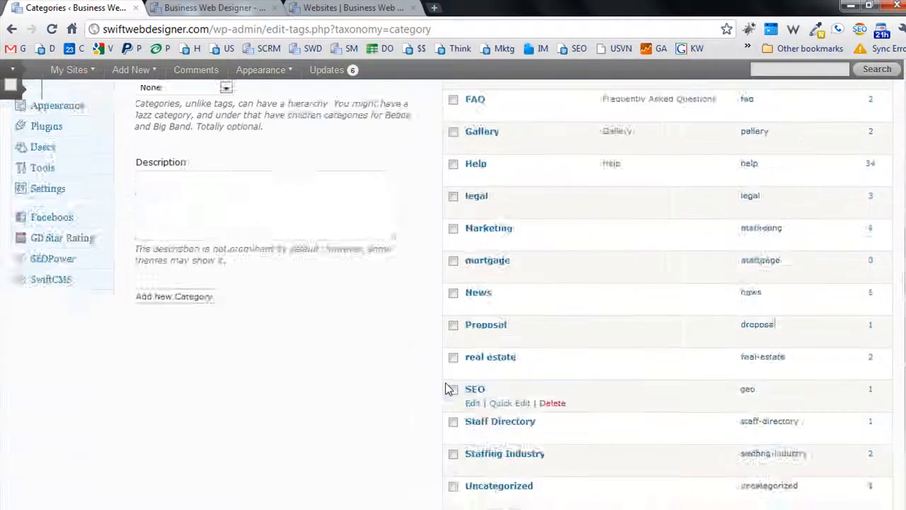
scroll(521, 364, "up", 5)
scroll(507, 362, "up", 2)
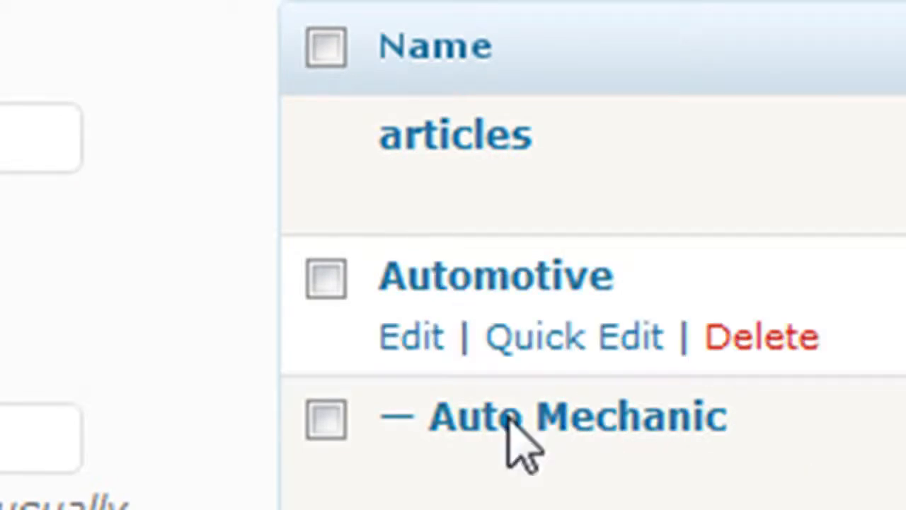
- Examine the Auto Mechanic subcategory under Automotive and the Parent options for a new category, leaving Parent at None
mouse_move(522, 424)
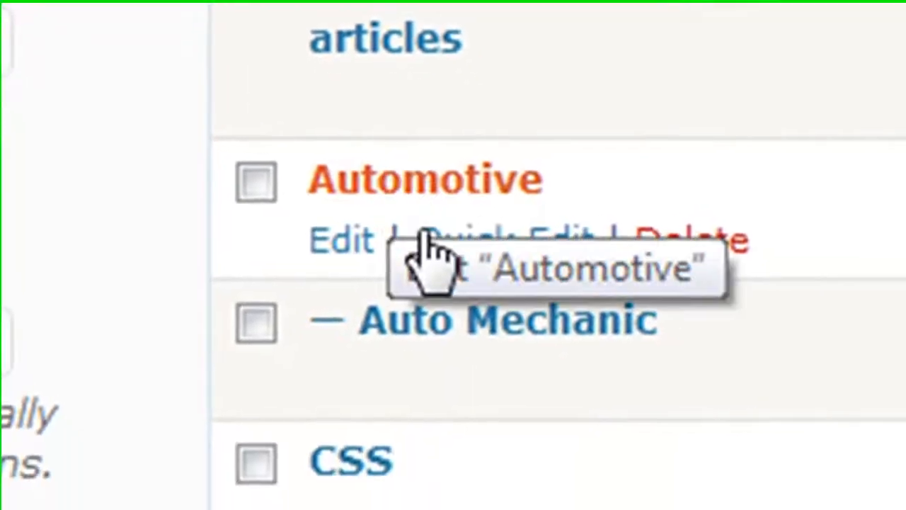
left_click(31, 414)
left_click(32, 416)
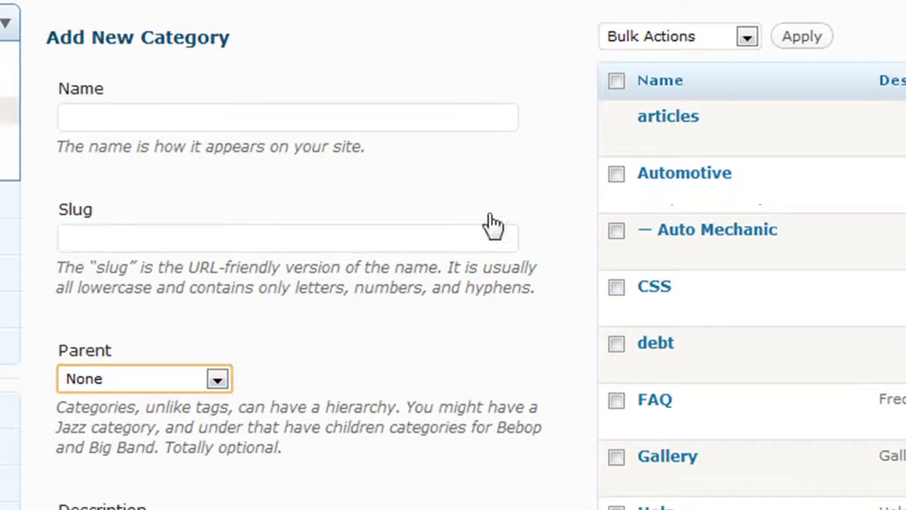
scroll(566, 225, "down", 3)
scroll(556, 220, "up", 5)
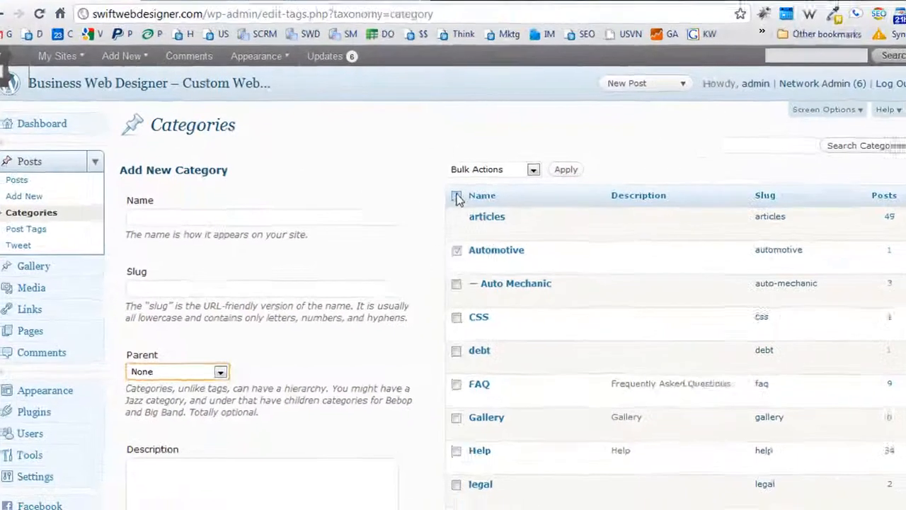
- Select all categories in the list, clear the selection, and go to the category search
left_click(457, 197)
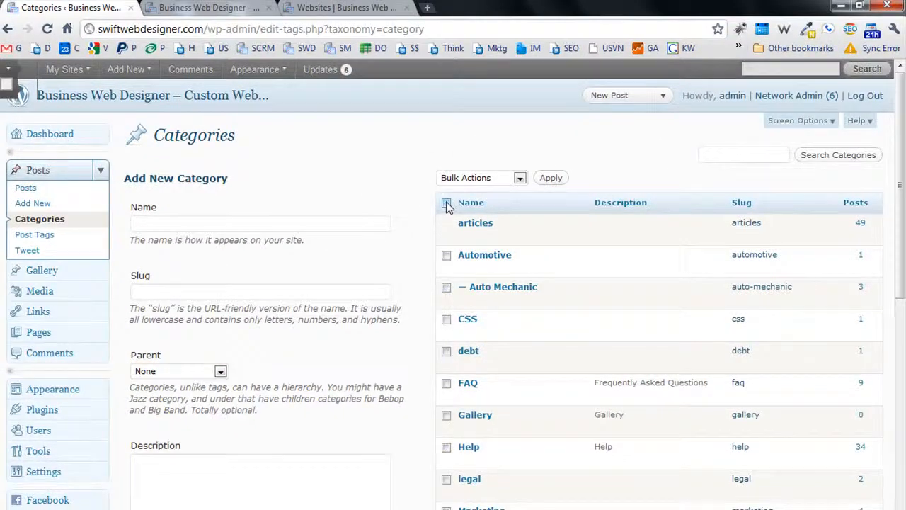
left_click(446, 201)
left_click(738, 152)
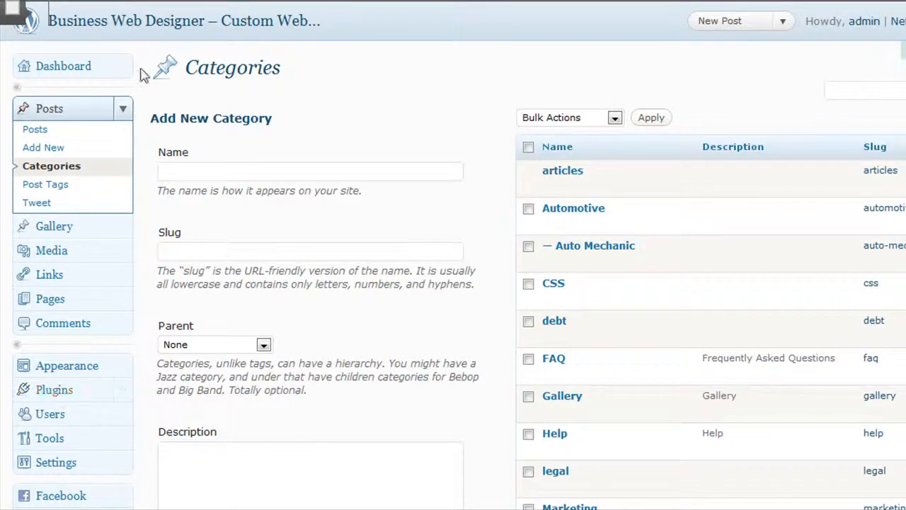
- Start a new post and collapse its Categories, Post Tags, Robots Meta and Featured Image boxes
left_click(52, 151)
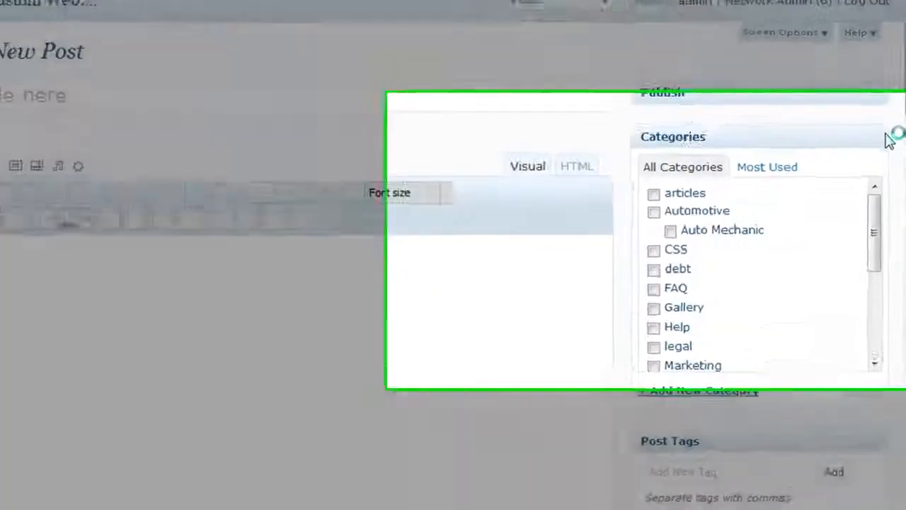
left_click(890, 139)
left_click(875, 183)
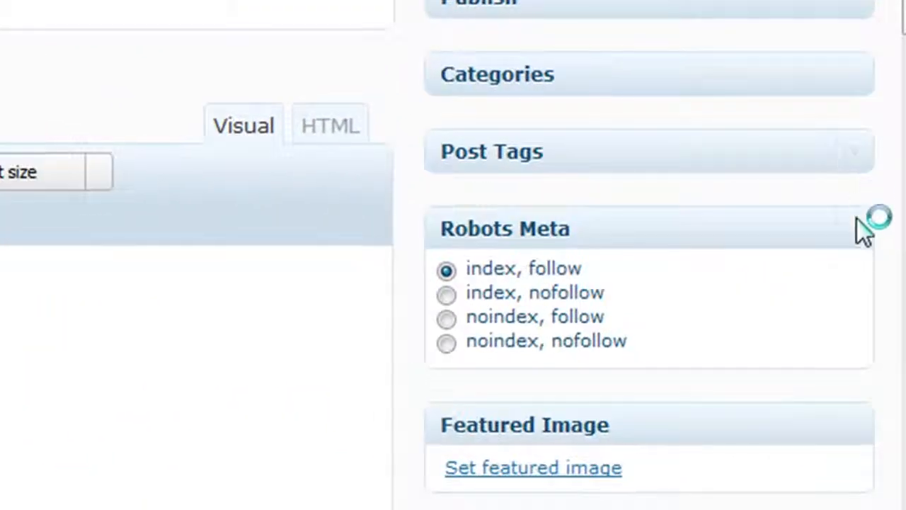
left_click(876, 227)
left_click(846, 320)
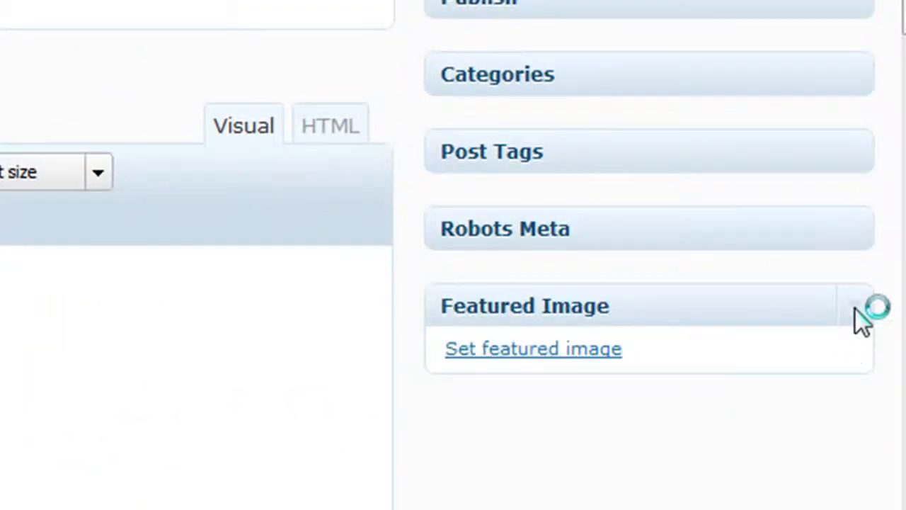
left_click(856, 309)
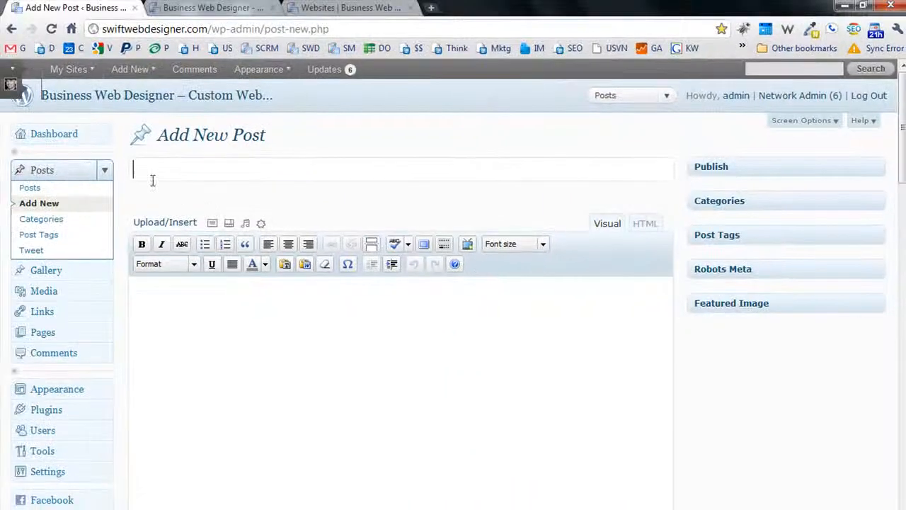
- Look over the Add New Post page and hide the editor's second row of formatting tools
scroll(295, 257, "down", 5)
scroll(296, 256, "up", 5)
left_click(444, 244)
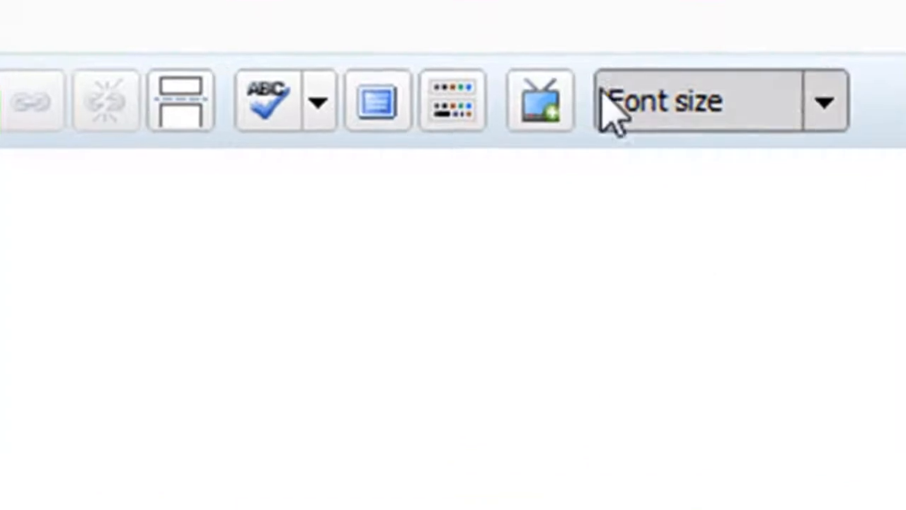
- Show the editor's second row of formatting tools and title the post "Sale on Goldfish"
left_click(466, 124)
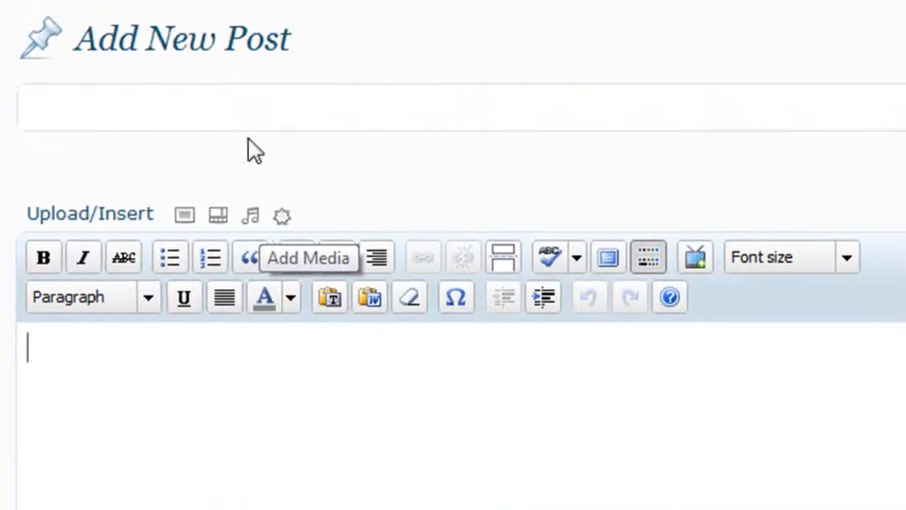
left_click(50, 109)
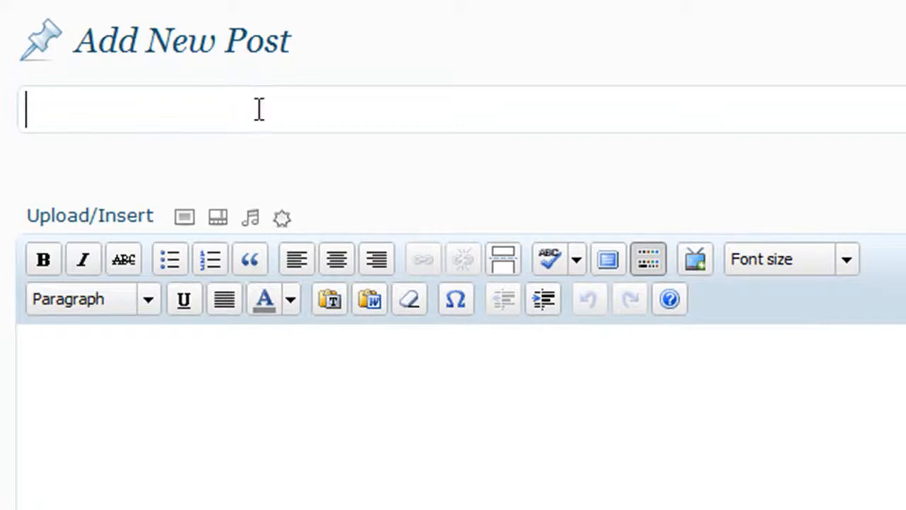
type("AL")
key("BackSpace")
key("BackSpace")
type("Sale")
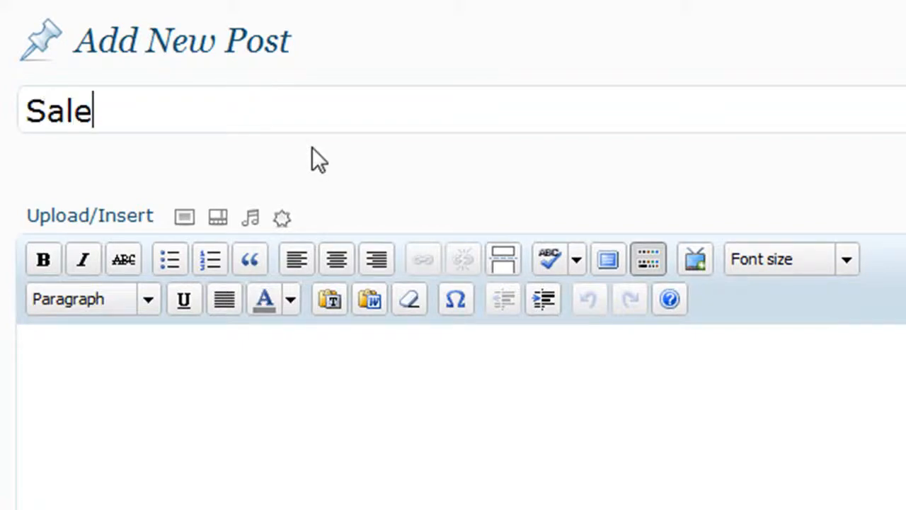
type(" on Goldfish")
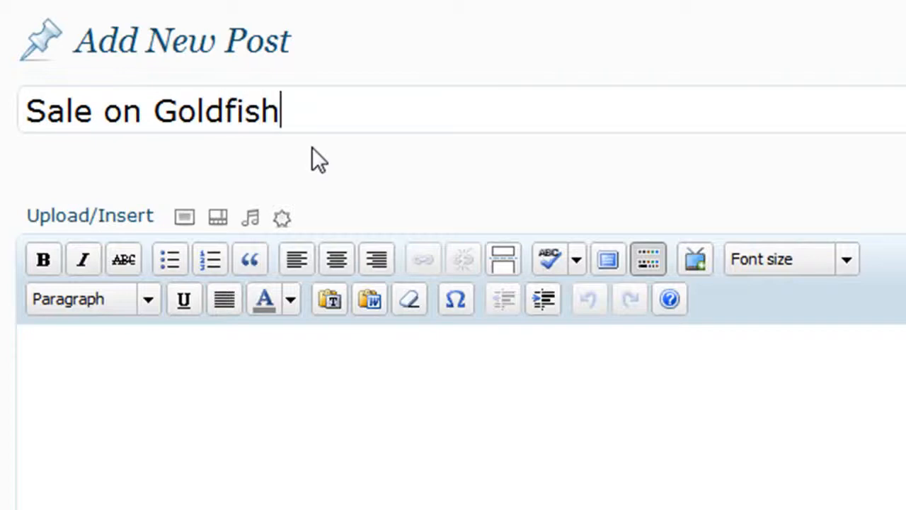
- Copy the post title into the post body
key("ctrl+a")
key("ctrl+c")
left_click(244, 406)
key("ctrl+v")
- Replace everything in the post body with the word "Orange"
key("ctrl+a")
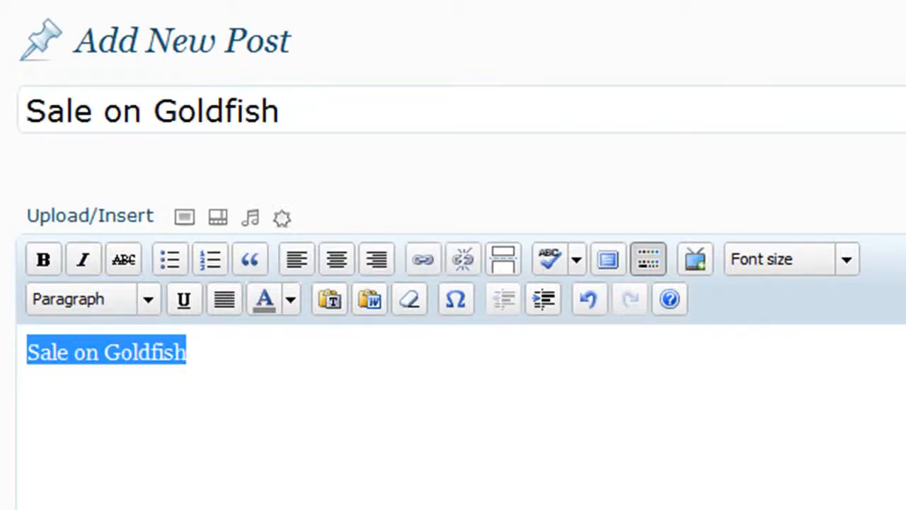
type("G")
key("BackSpace")
type("Orang")
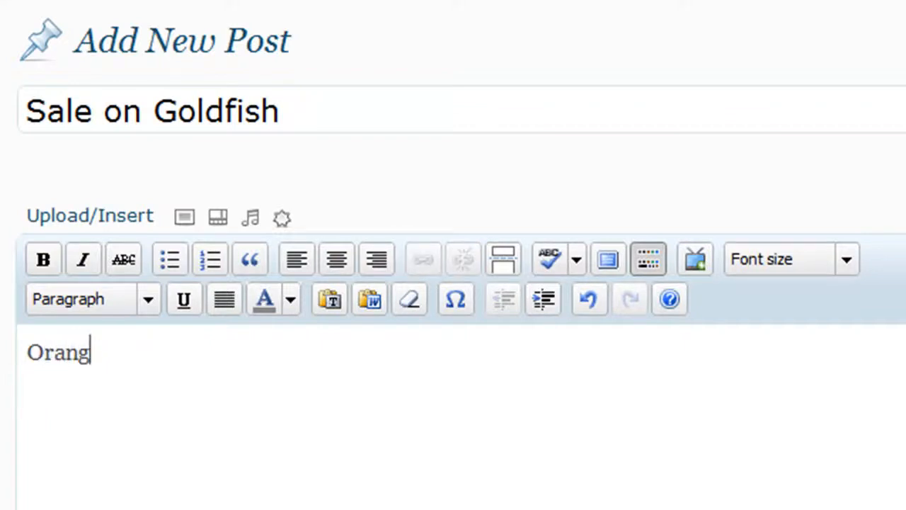
type("e")
- Format the word "Orange" in the body as a large heading and start a new paragraph below it
key("ctrl+a")
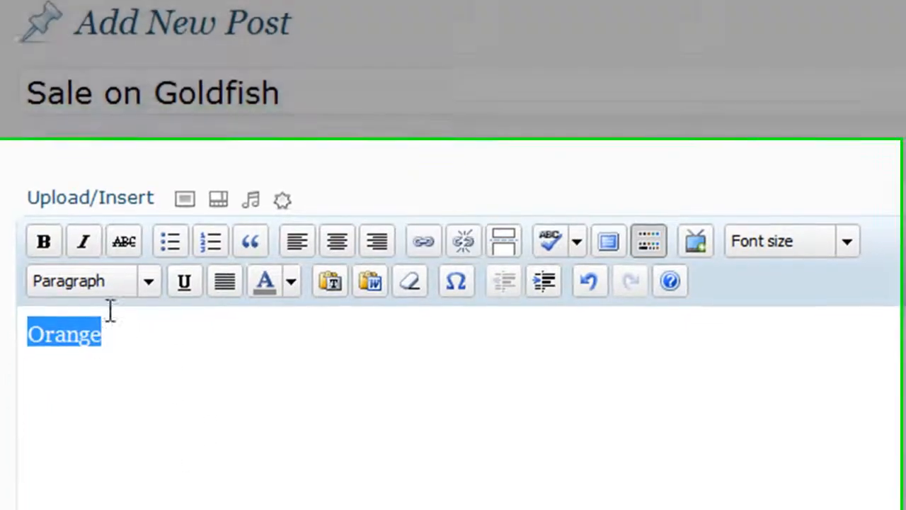
left_click(149, 300)
left_click_drag(216, 234, 176, 277)
left_click(183, 225)
left_click(303, 296)
key("Return")
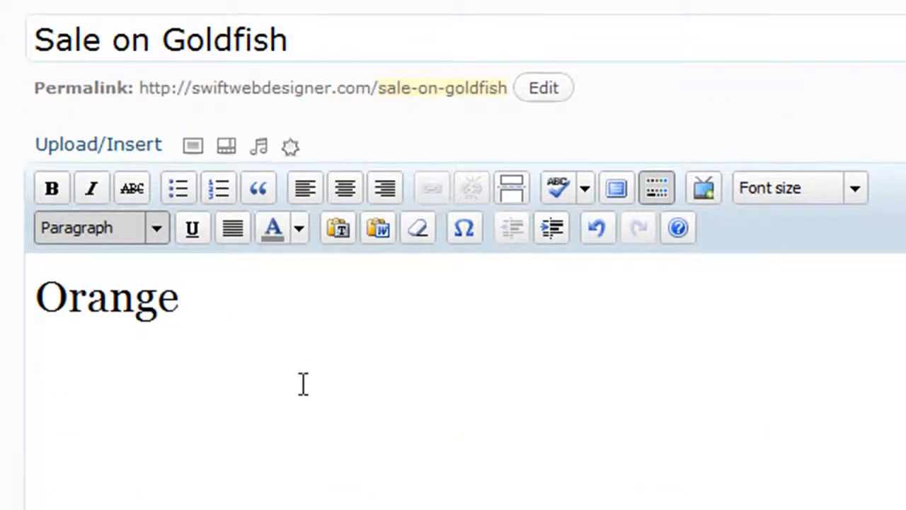
- Review the domain and ending of the post's permalink, and change the ending to "goldfish"
left_click_drag(139, 88, 508, 88)
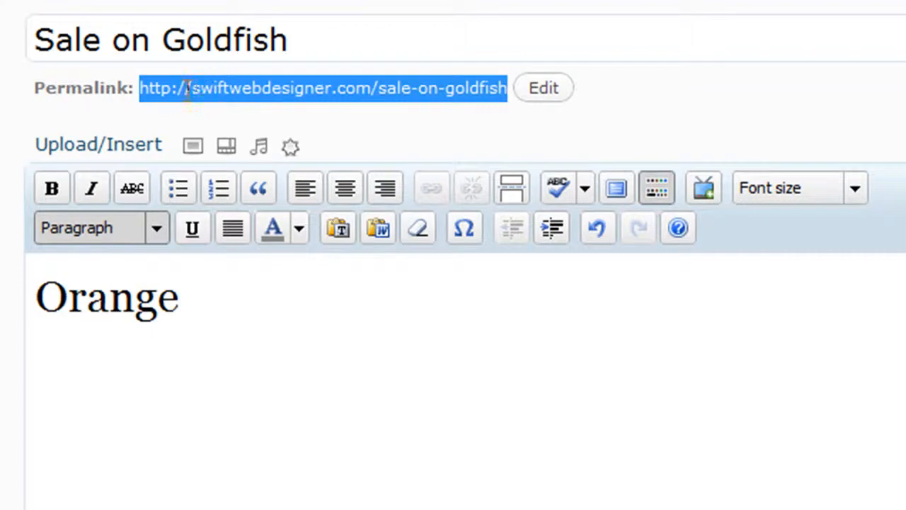
left_click_drag(371, 88, 196, 79)
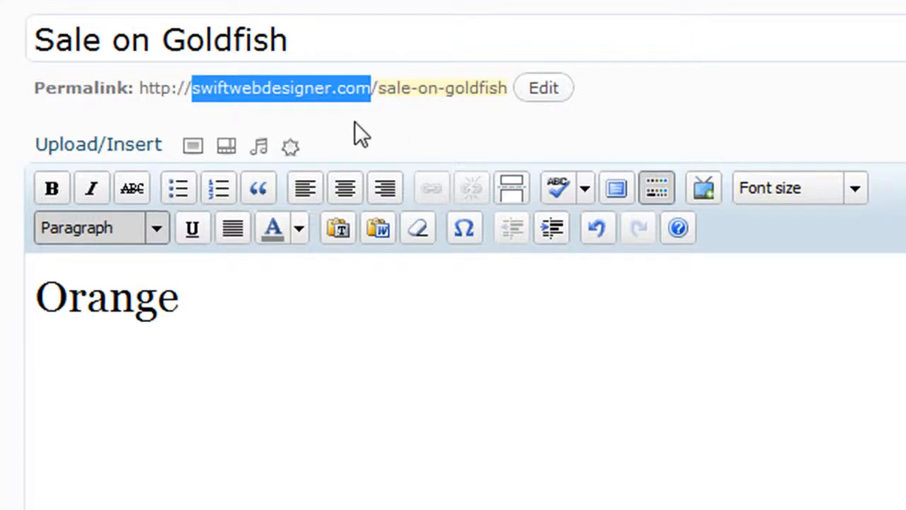
left_click(313, 95)
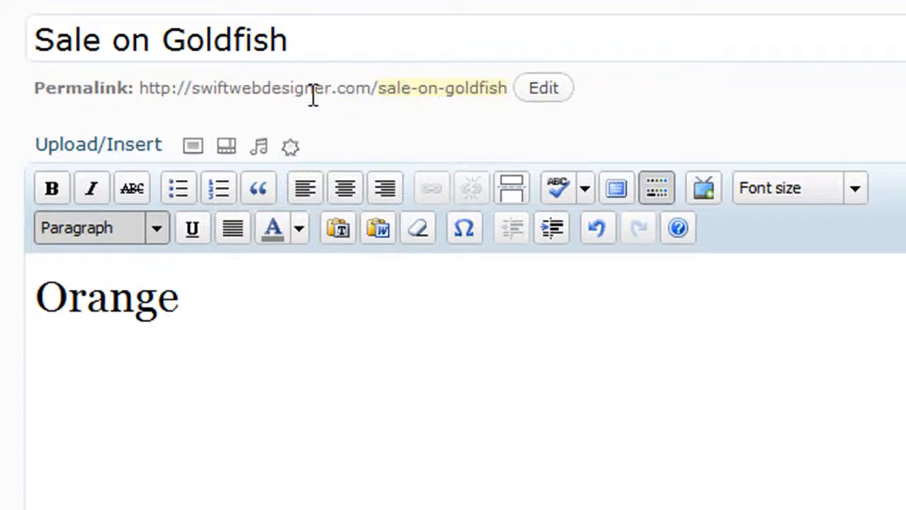
left_click_drag(371, 80, 145, 78)
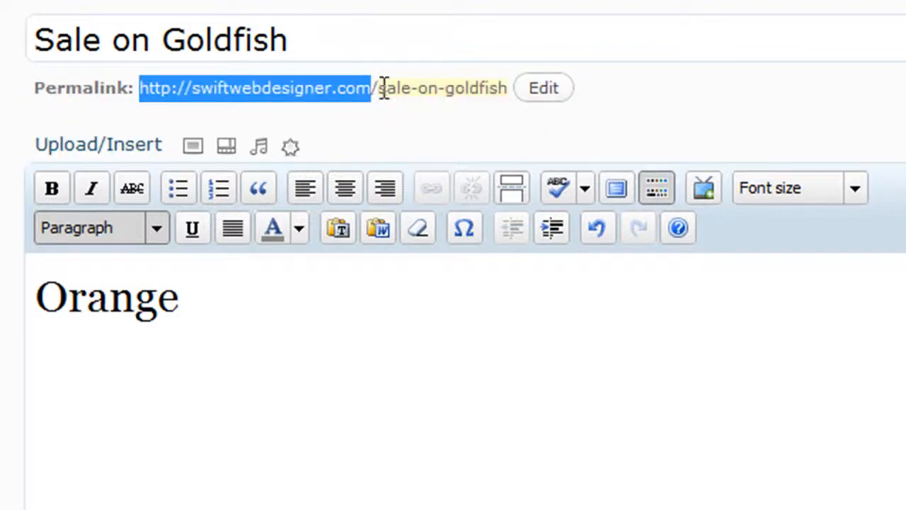
left_click_drag(379, 88, 516, 84)
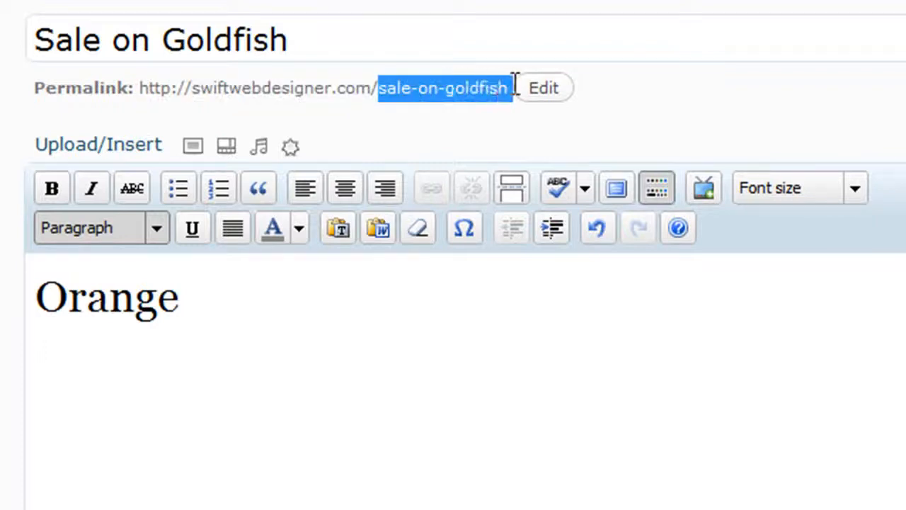
left_click(542, 89)
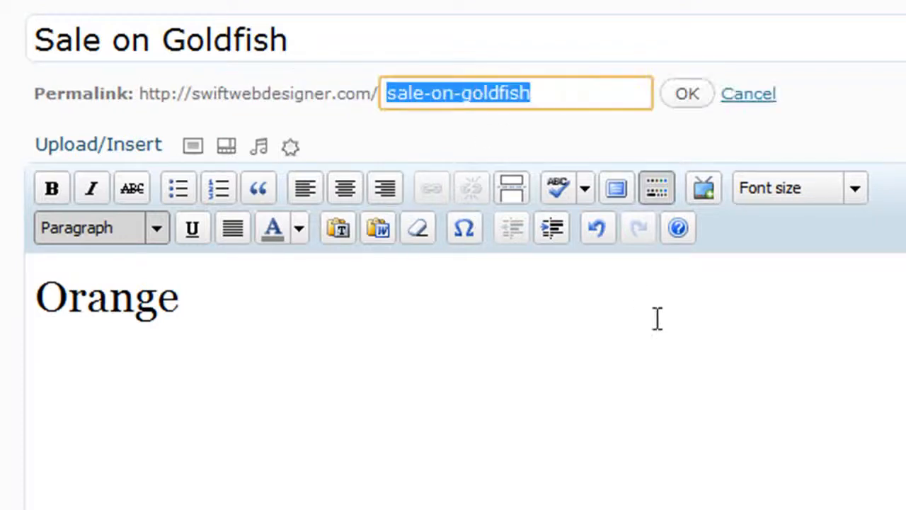
type("go")
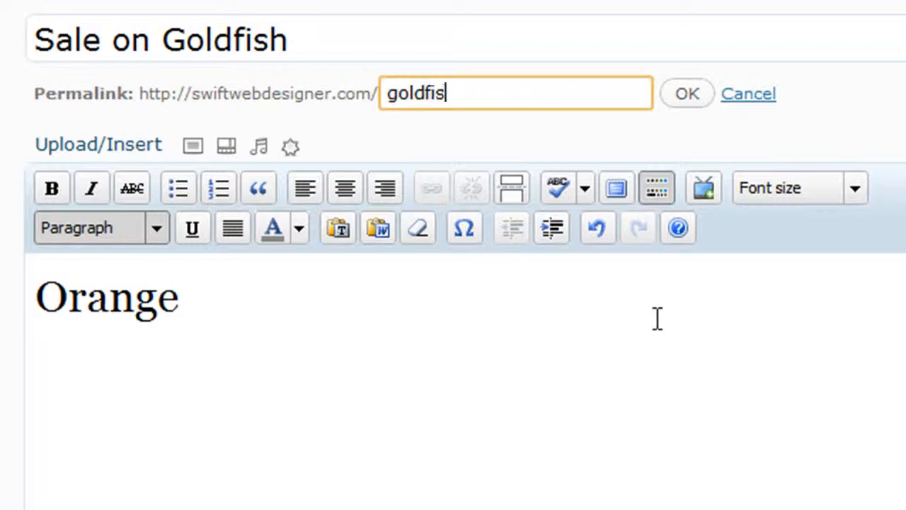
left_click(676, 96)
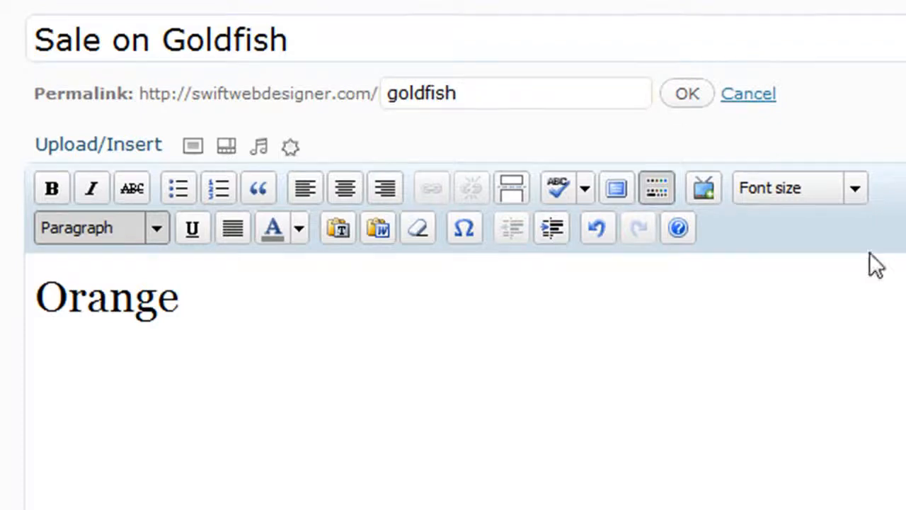
left_click(662, 100)
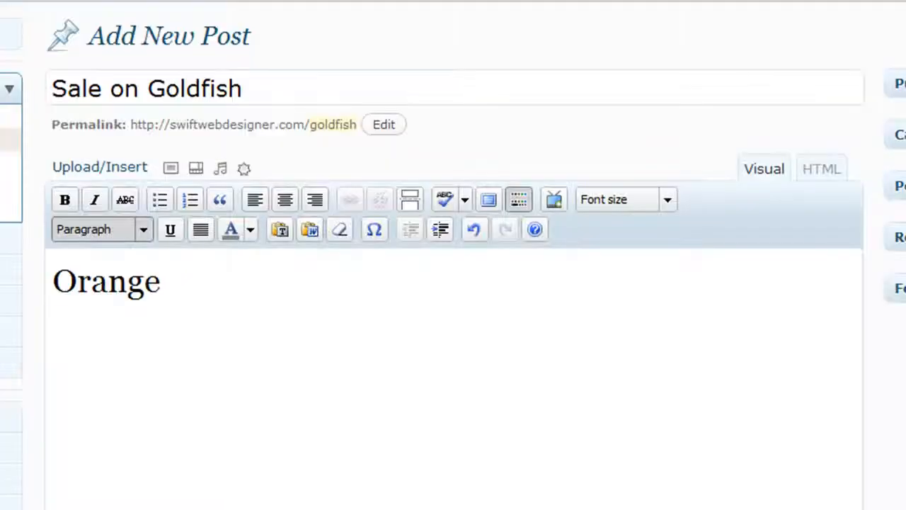
- Go to the Excerpt box below the post editor and place the cursor in its text field
left_click_drag(903, 118, 903, 228)
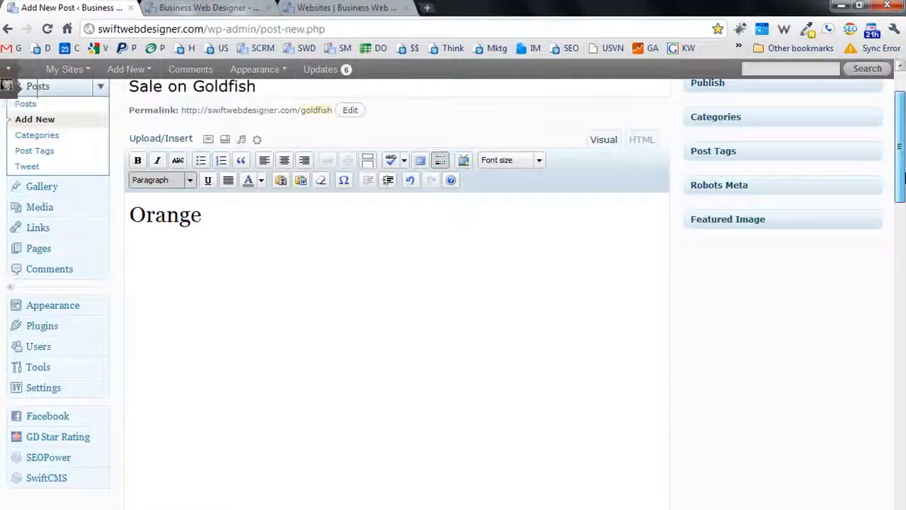
left_click_drag(903, 118, 900, 234)
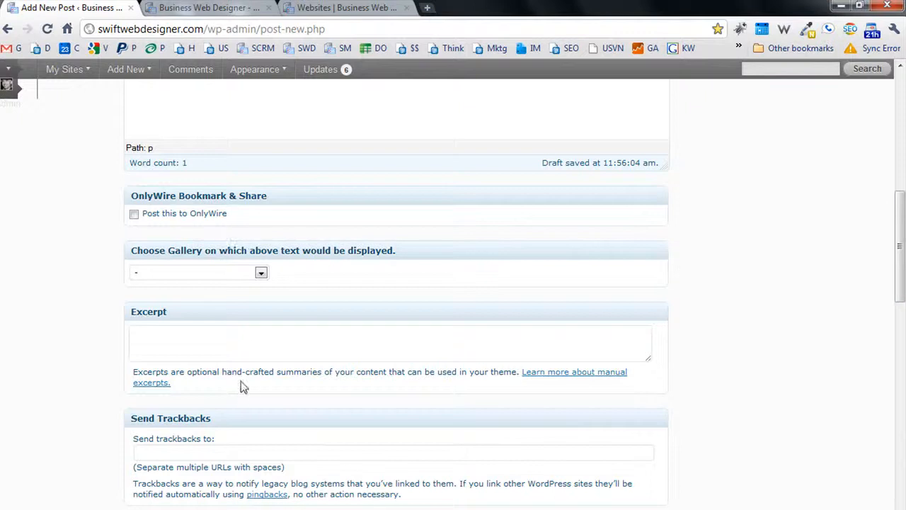
left_click(305, 348)
left_click_drag(901, 245, 901, 280)
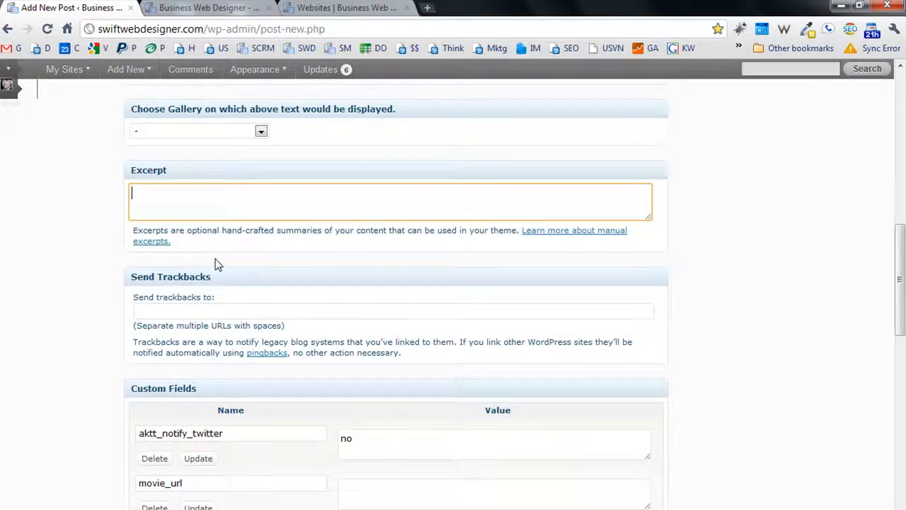
- Open the public site's FAQ page under Support in a new tab, and return to the Excerpt description on the Add New Post page
left_click(346, 8)
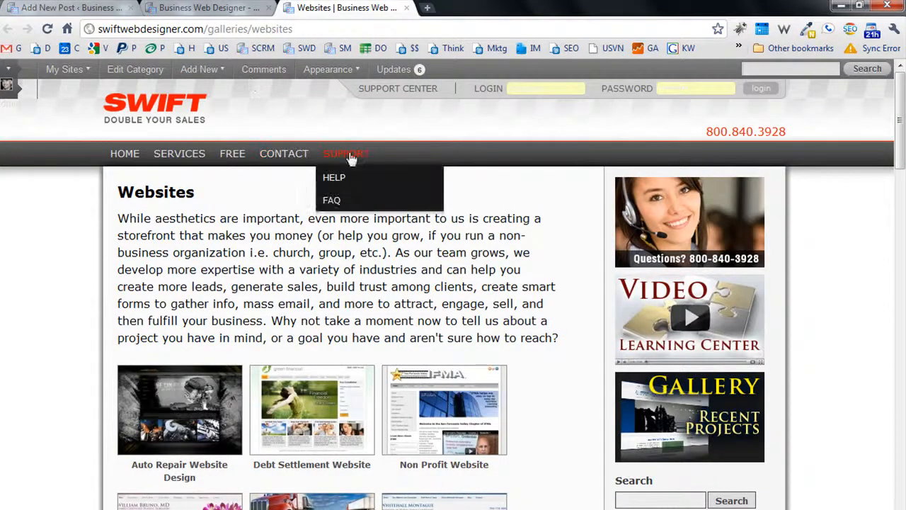
right_click(359, 199)
left_click(368, 208)
key("ctrl+Tab")
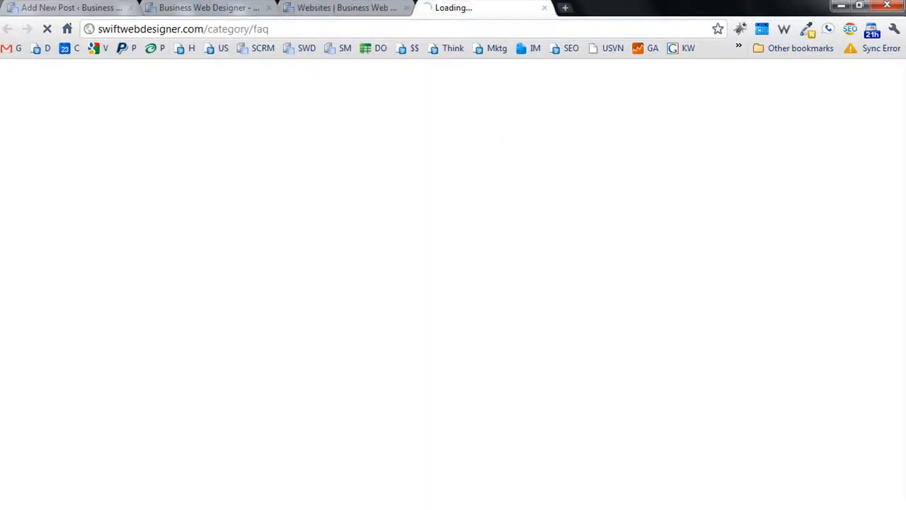
key("ctrl+shift+Tab")
key("ctrl+shift+Tab")
key("ctrl+shift+Tab")
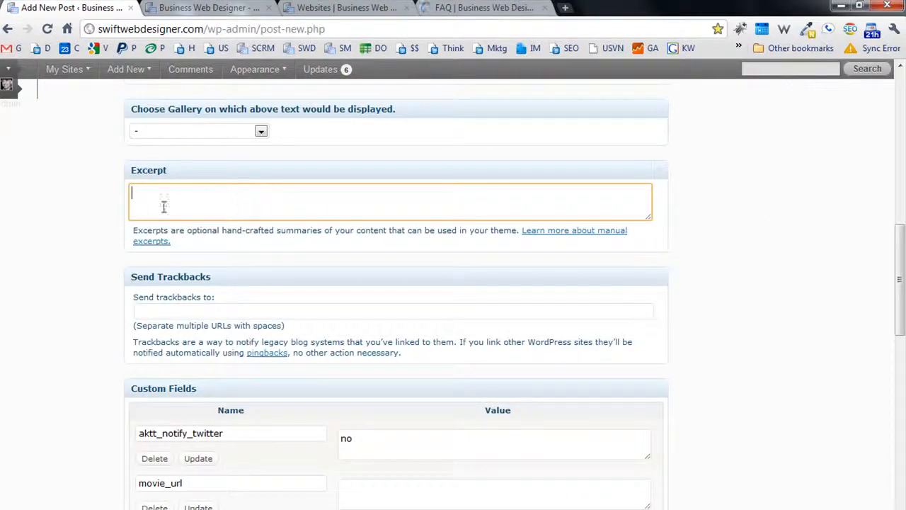
left_click_drag(521, 230, 396, 222)
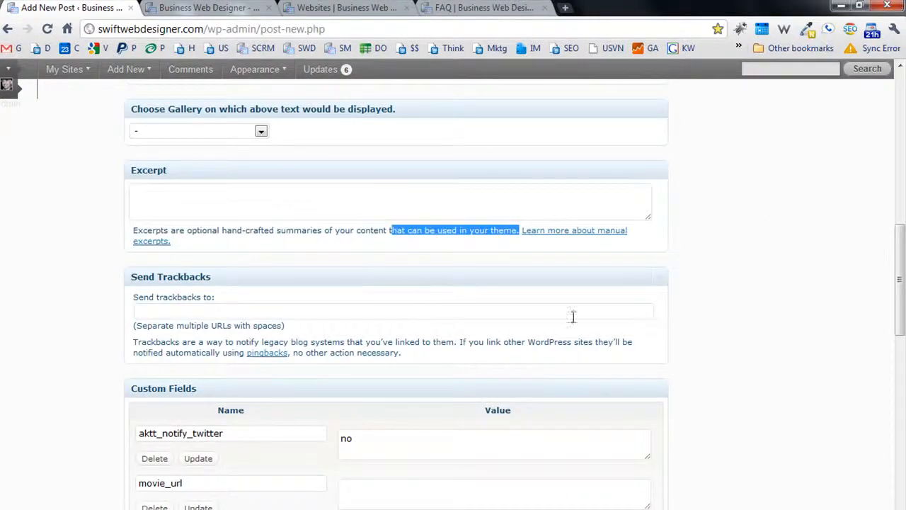
left_click(768, 291)
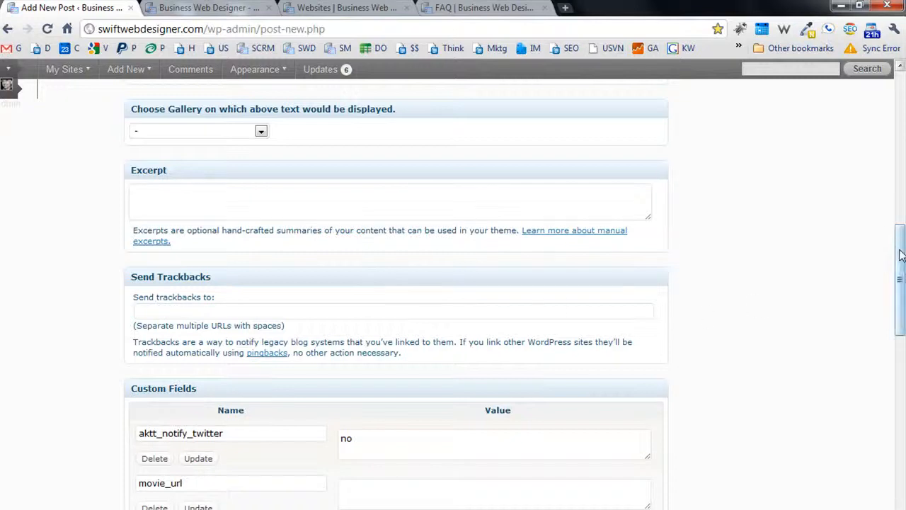
- Collapse the new post's Custom Fields box and expand it again
scroll(779, 376, "down", 3)
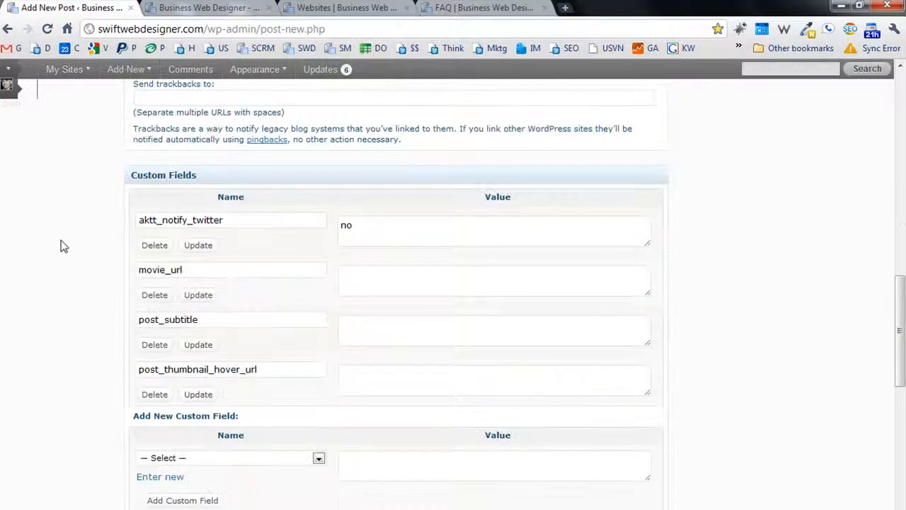
left_click(656, 181)
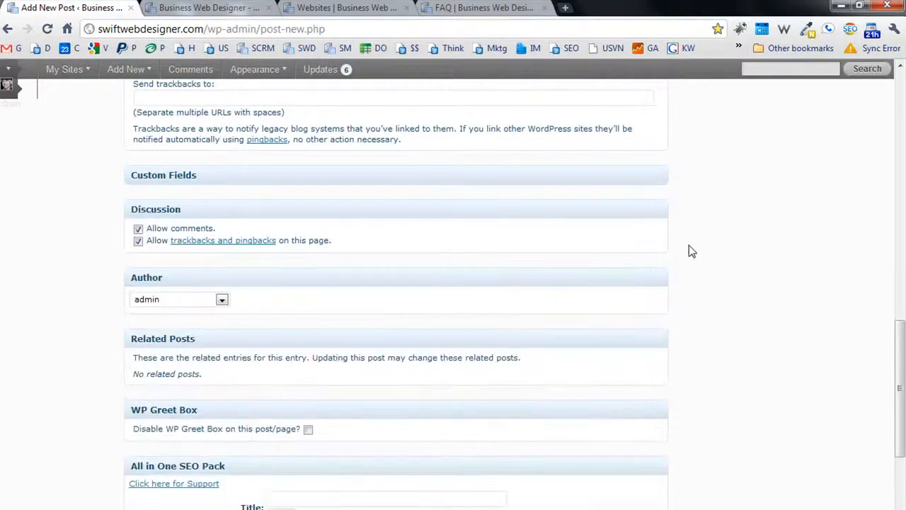
scroll(687, 250, "up", 2)
left_click(662, 318)
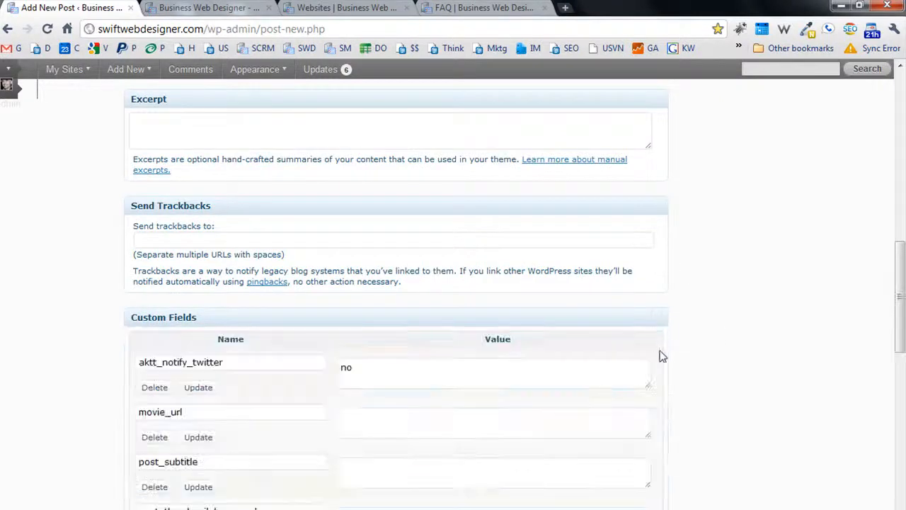
- Look over the remaining boxes of the new post and place the cursor in the All in One SEO Pack Title field
scroll(711, 296, "down", 10)
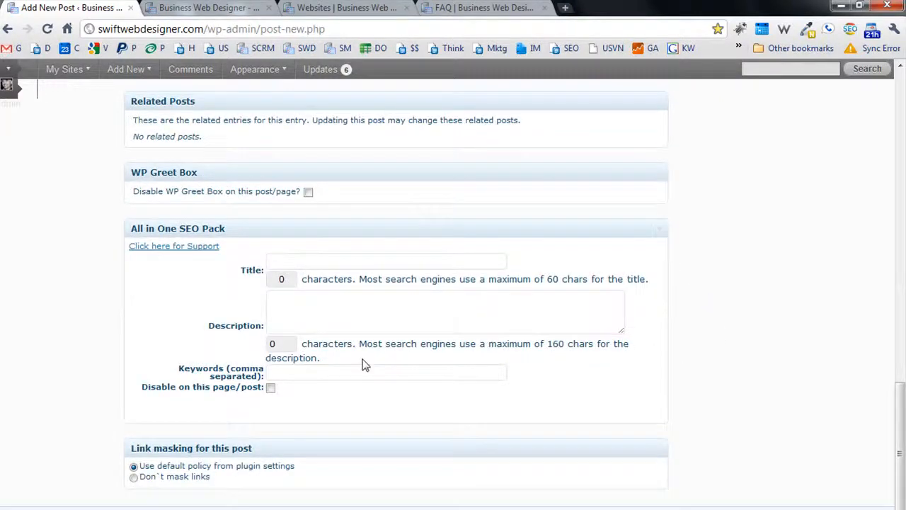
scroll(363, 364, "up", 15)
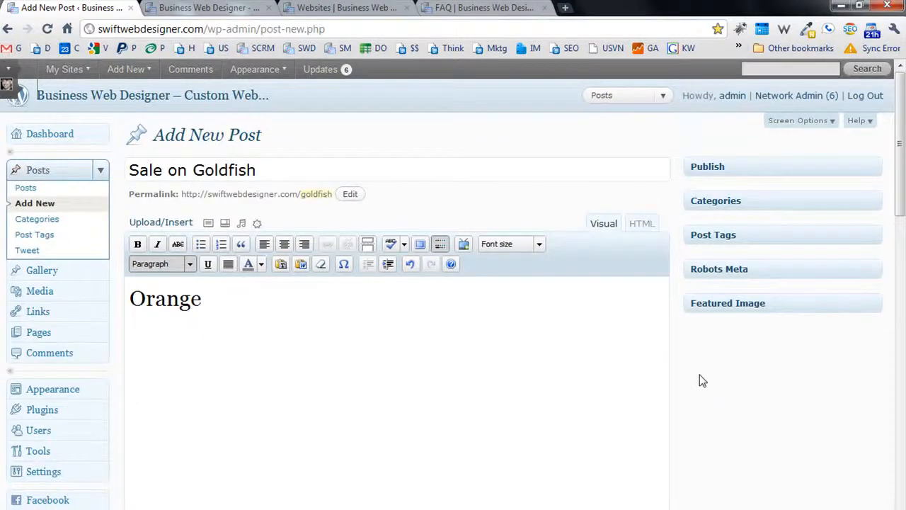
scroll(700, 374, "down", 10)
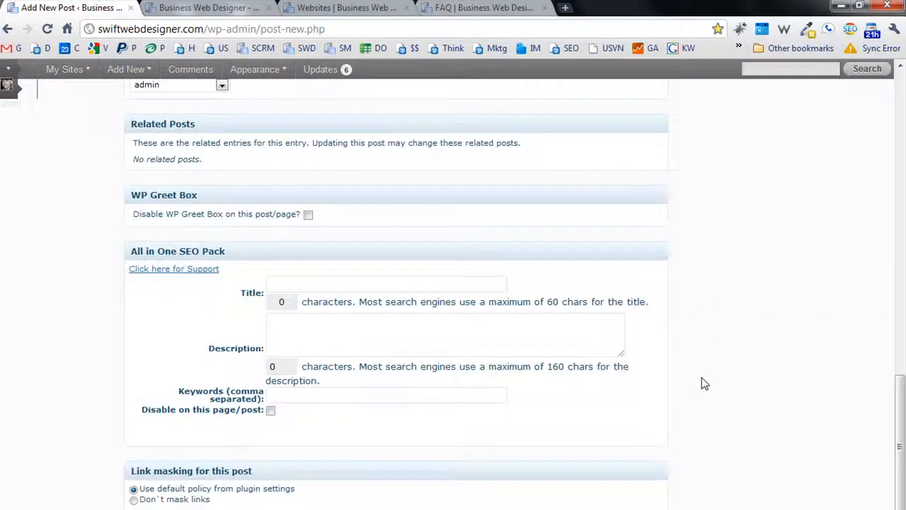
scroll(705, 383, "up", 10)
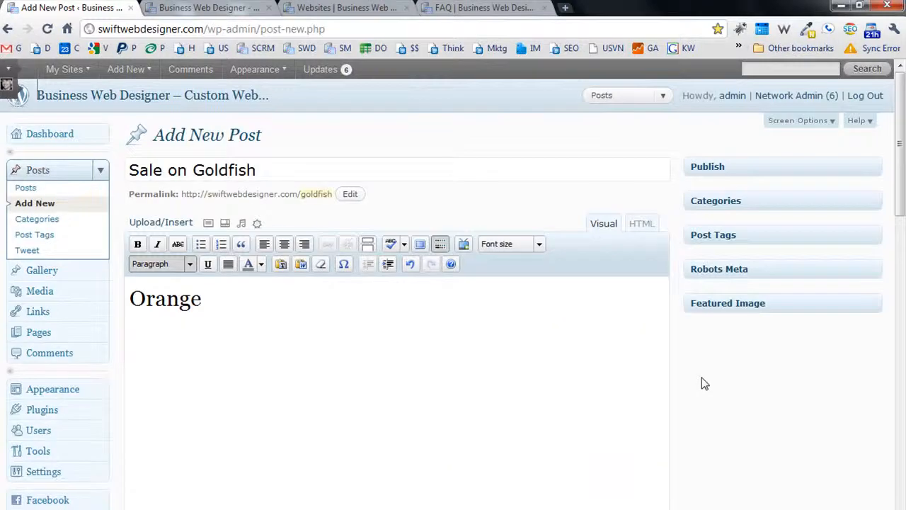
left_click(900, 249)
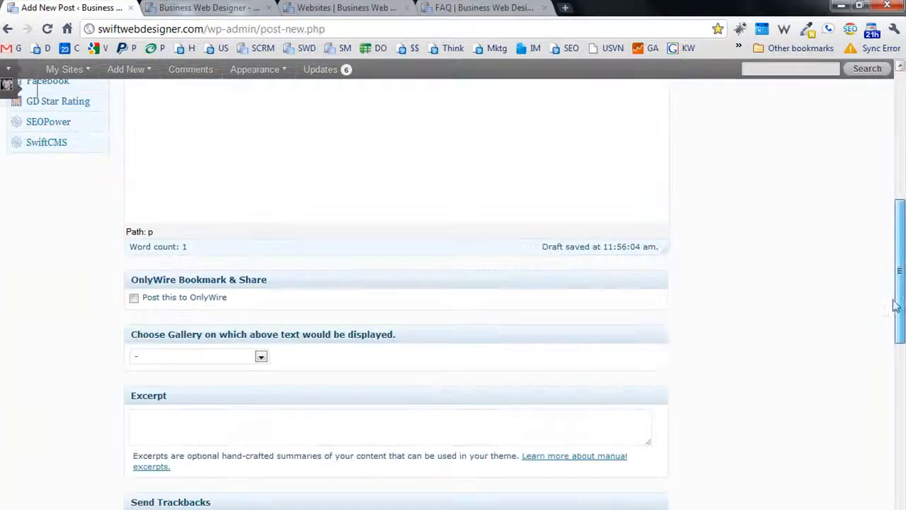
scroll(896, 305, "down", 7)
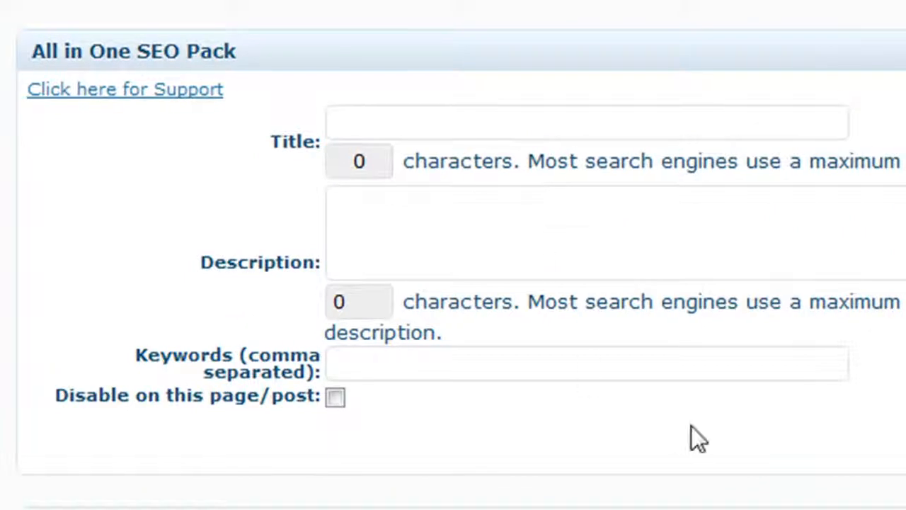
left_click(475, 122)
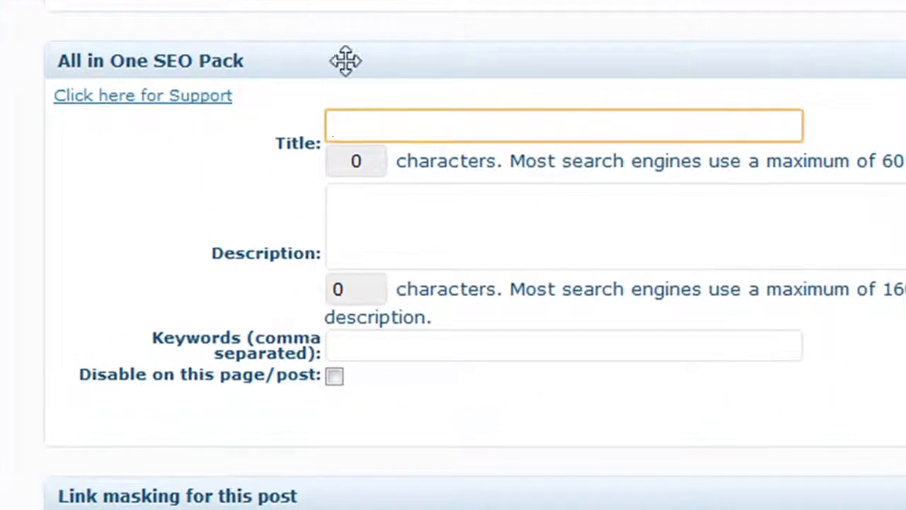
- Copy the post title Sale on Goldfish into the All in One SEO Pack Title field
scroll(892, 276, "up", 15)
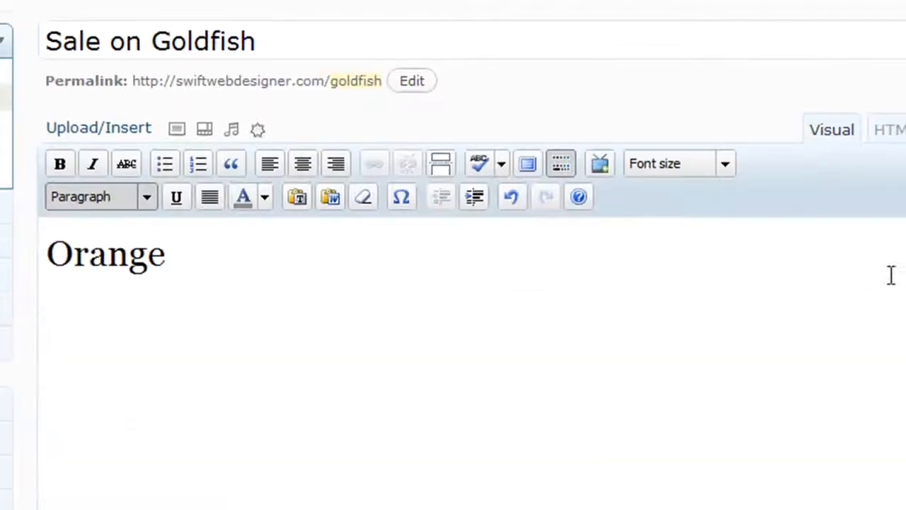
left_click_drag(263, 42, 43, 40)
key("ctrl+c")
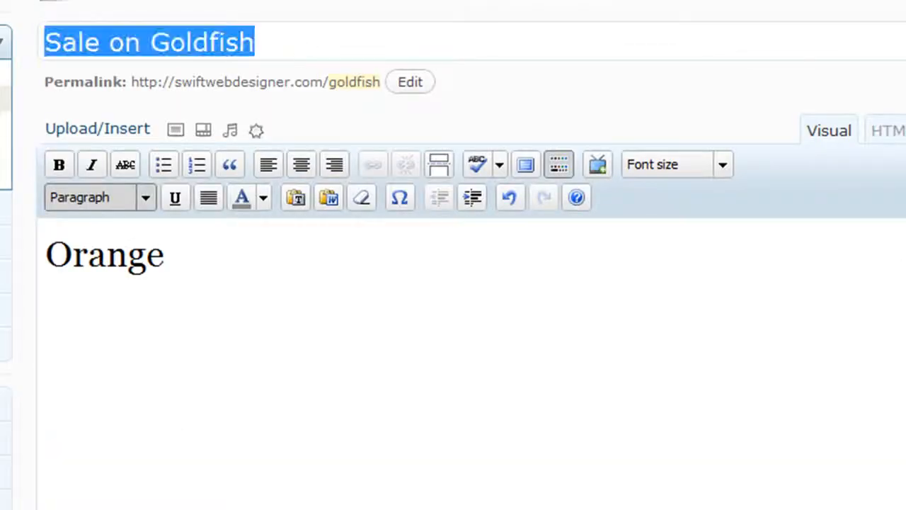
scroll(453, 283, "down", 15)
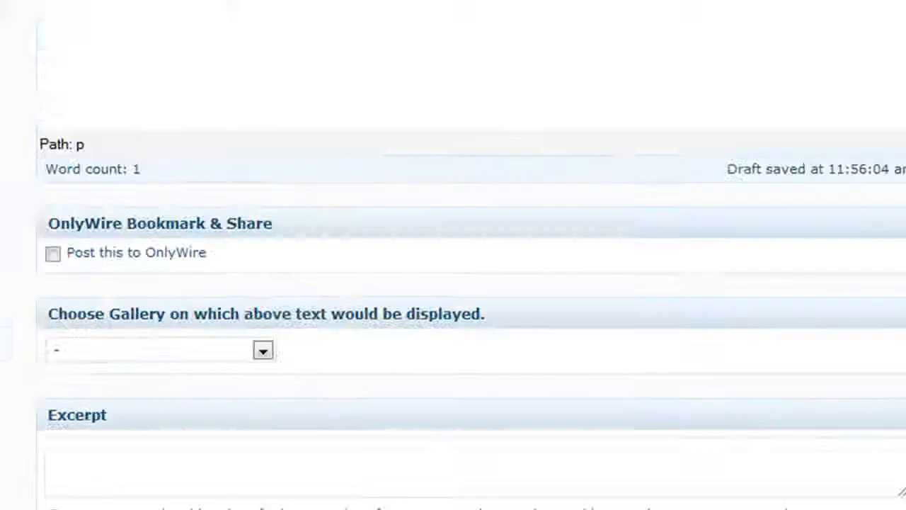
left_click(381, 195)
key("ctrl+v")
- Compare the post's own title above the editor with the Title field in the All in One SEO Pack box
scroll(499, 253, "up", 15)
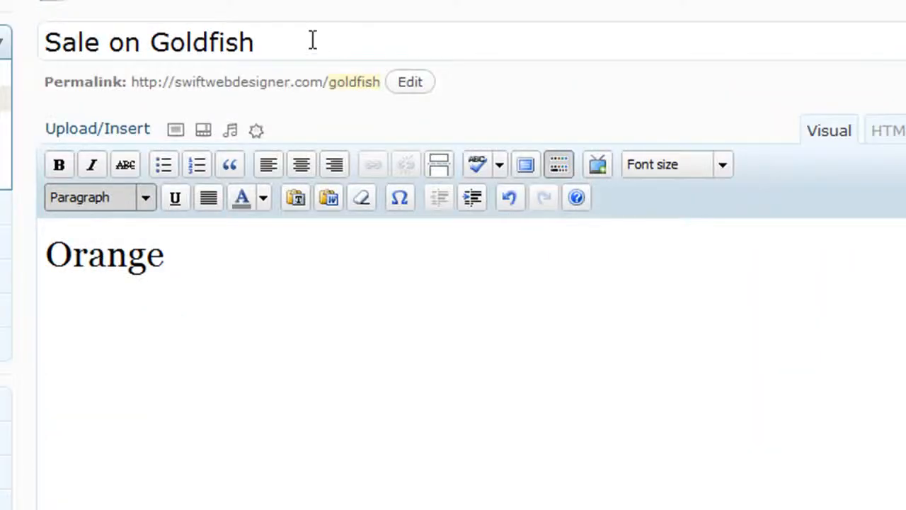
scroll(454, 283, "down", 15)
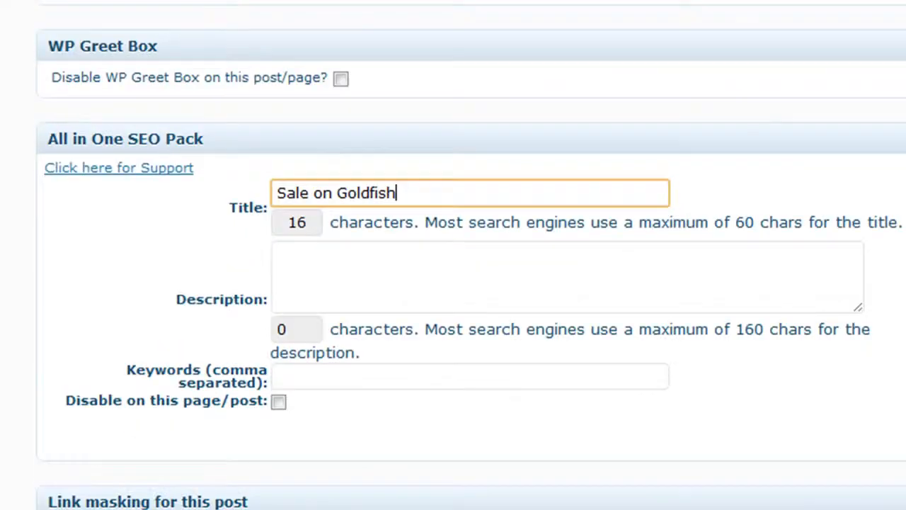
left_click(449, 283)
scroll(621, 219, "up", 15)
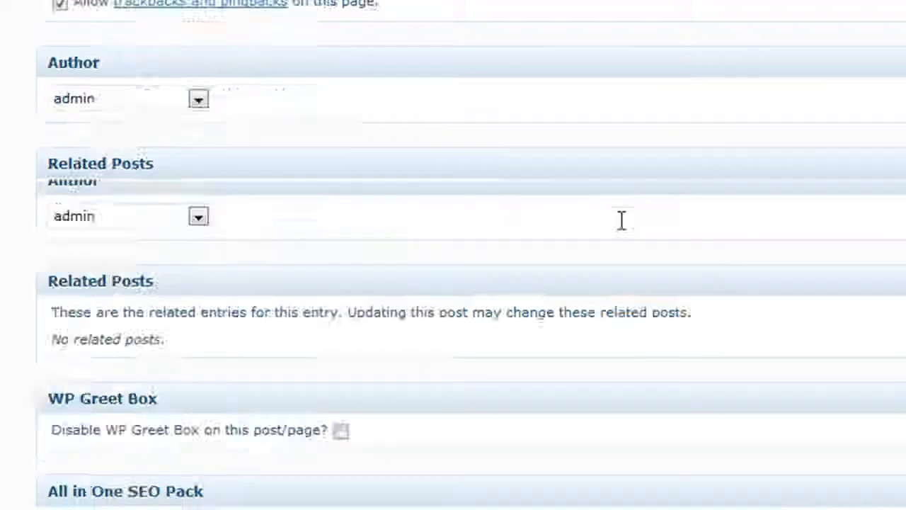
scroll(614, 207, "up", 5)
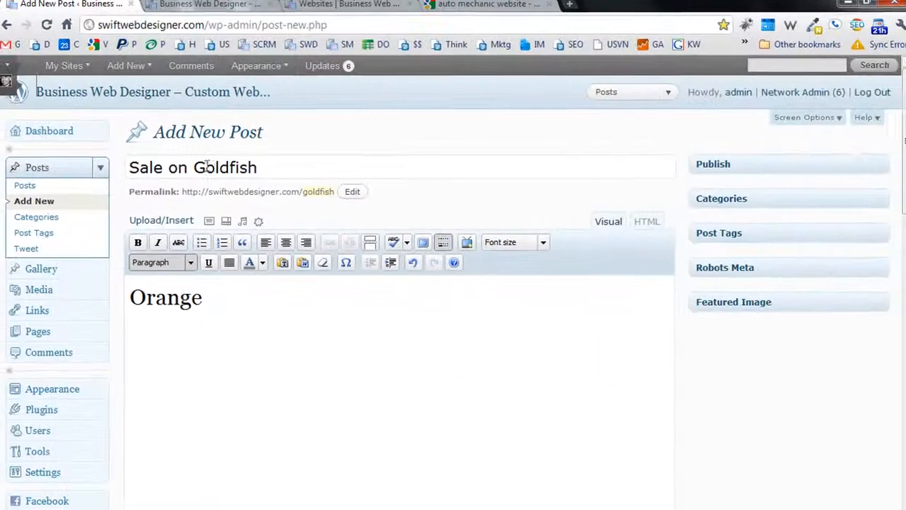
scroll(391, 279, "down", 20)
left_click(375, 261)
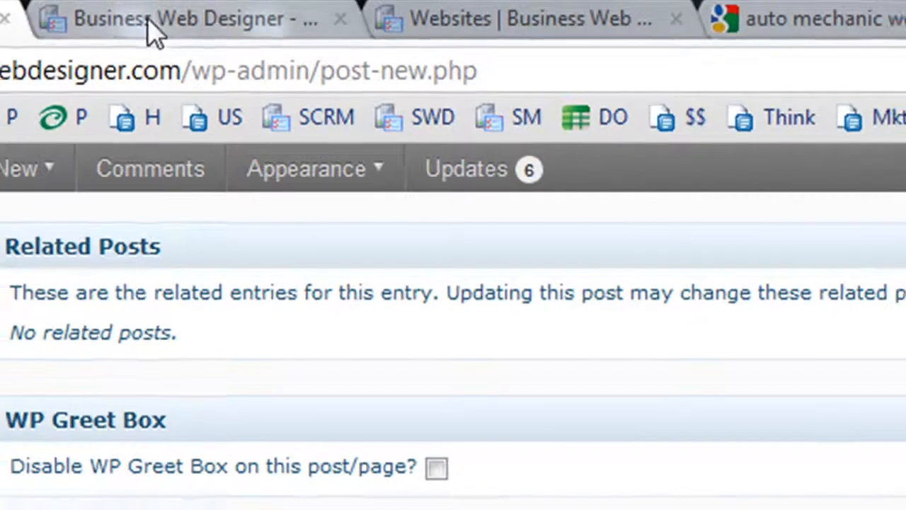
- Go to the open auto mechanic website search results and highlight Auto Mechanic Website Template in the swiftwebdesigner.com result's title
left_click(141, 22)
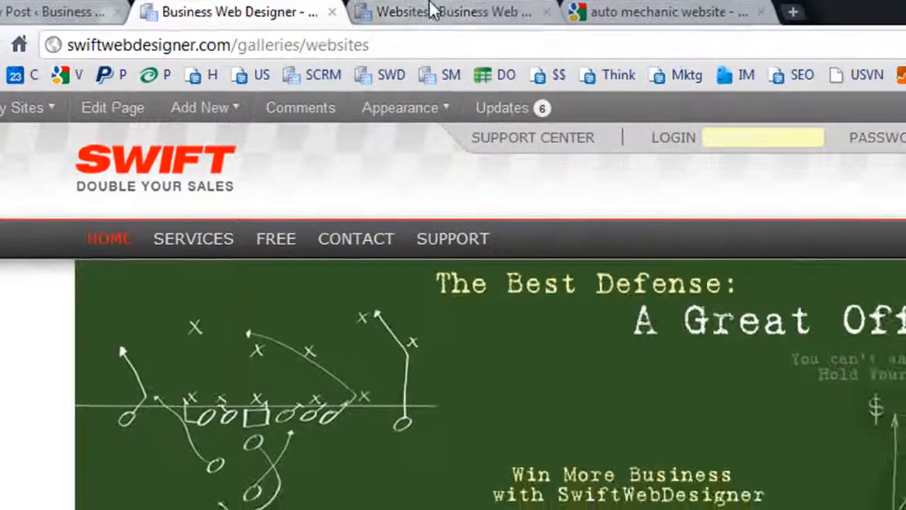
left_click(432, 12)
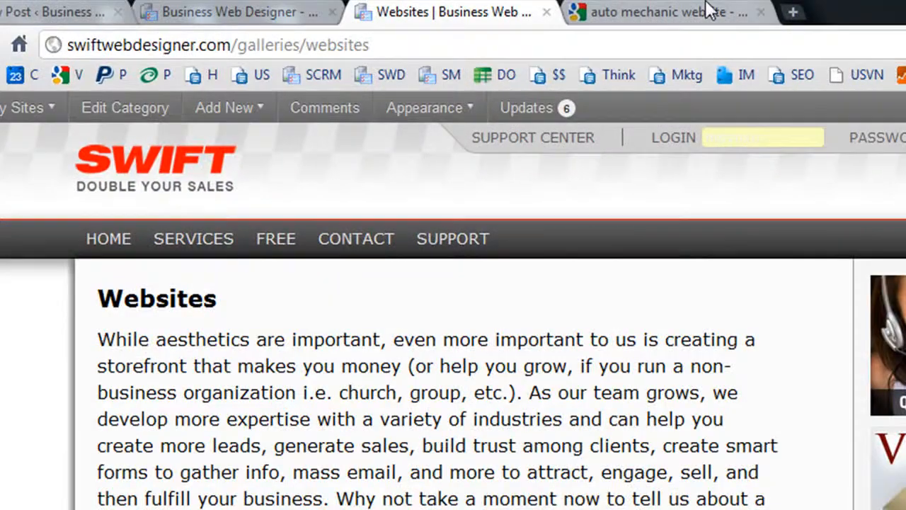
left_click(657, 16)
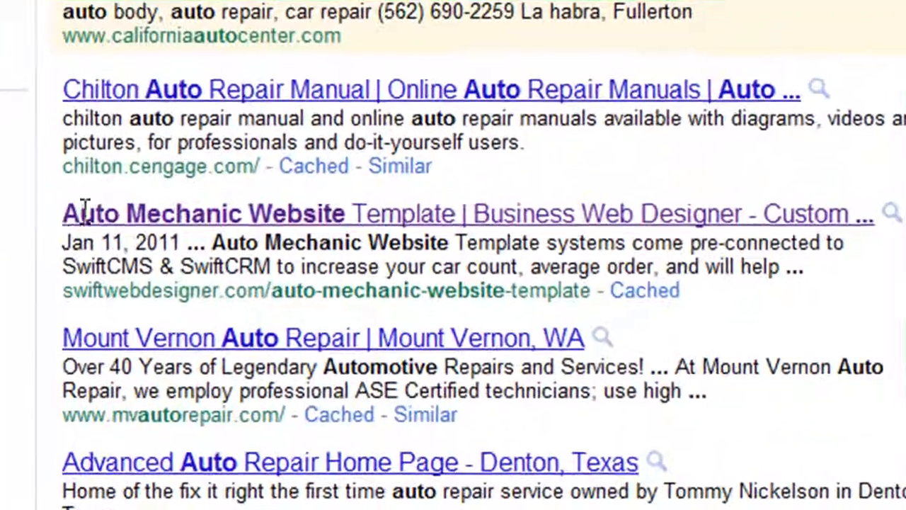
left_click_drag(195, 350, 367, 356)
left_click_drag(386, 225, 463, 214)
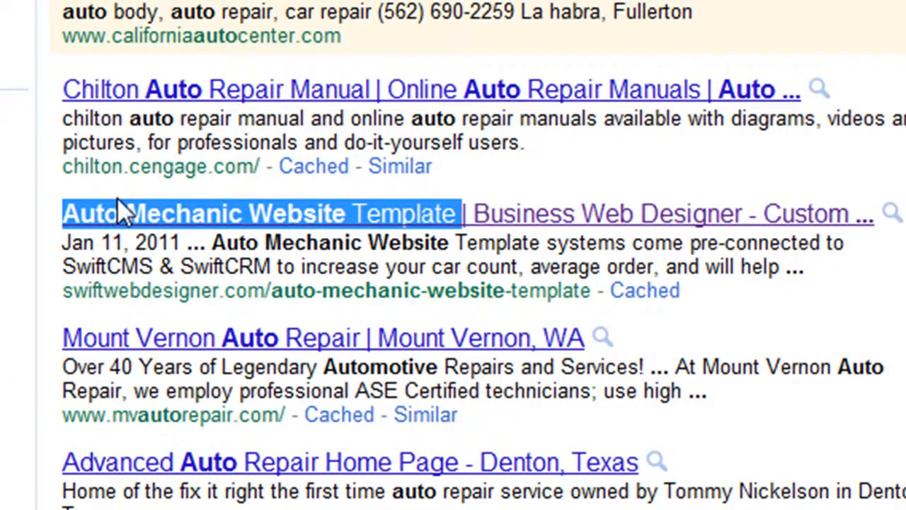
- Replace the post's SEO Title with Auto Mechanic Website Template, copied from the swiftwebdesigner.com search result
left_click(55, 195)
left_click_drag(61, 219, 465, 218)
key("ctrl+c")
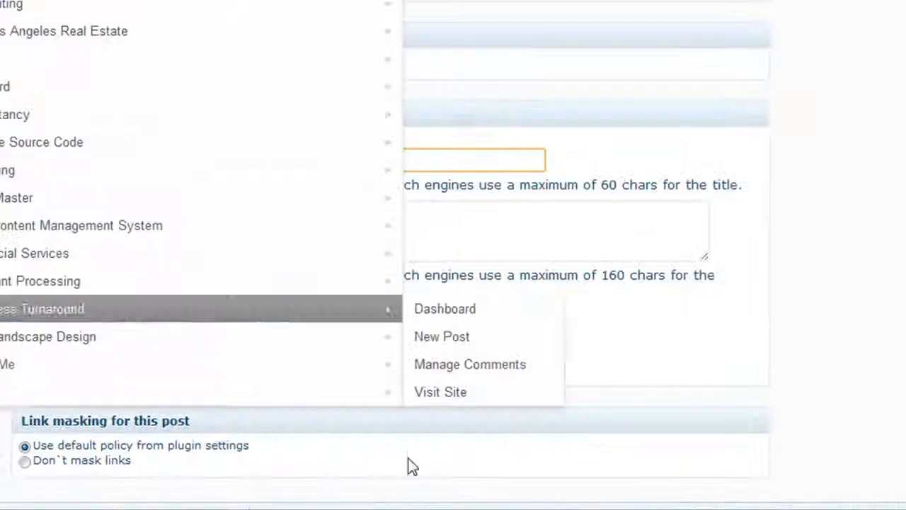
key("ctrl+a")
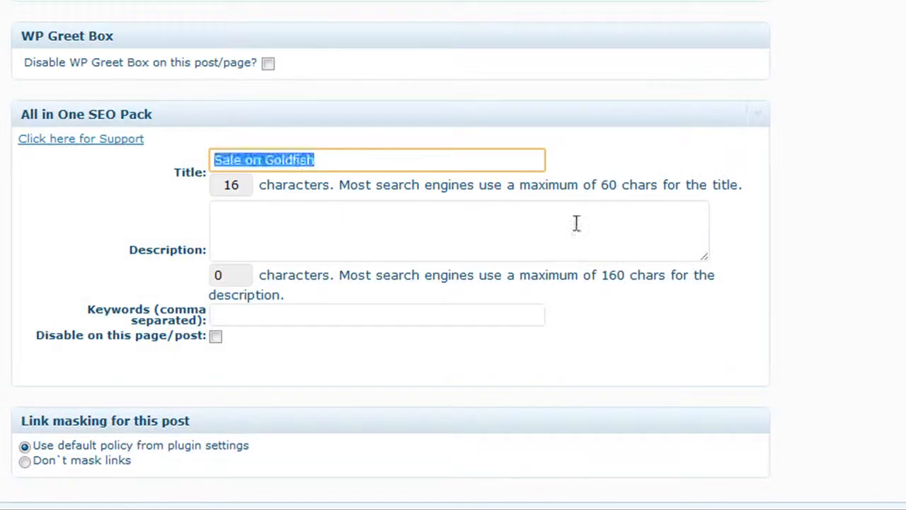
key("ctrl+v")
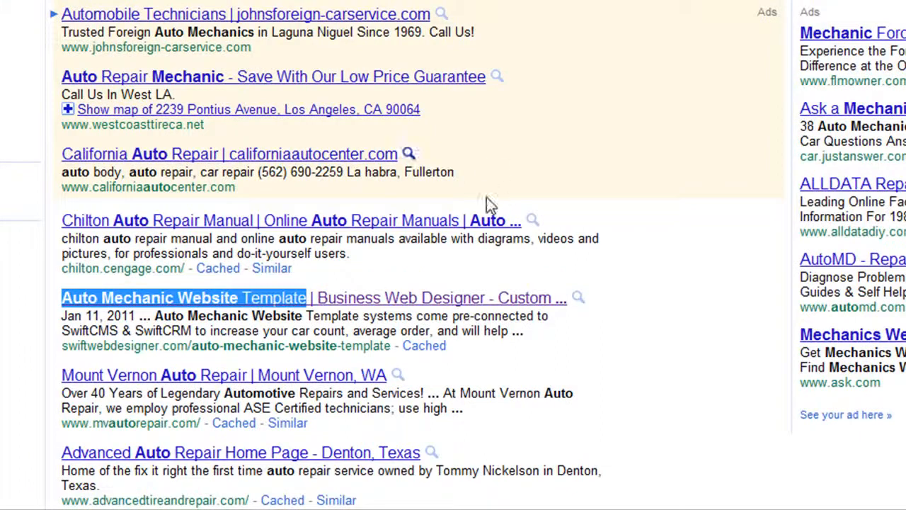
- Copy the Auto Mechanic Website Template result's description snippet, without its date, into the post's SEO Description field
left_click_drag(536, 337, 158, 317)
key("ctrl+c")
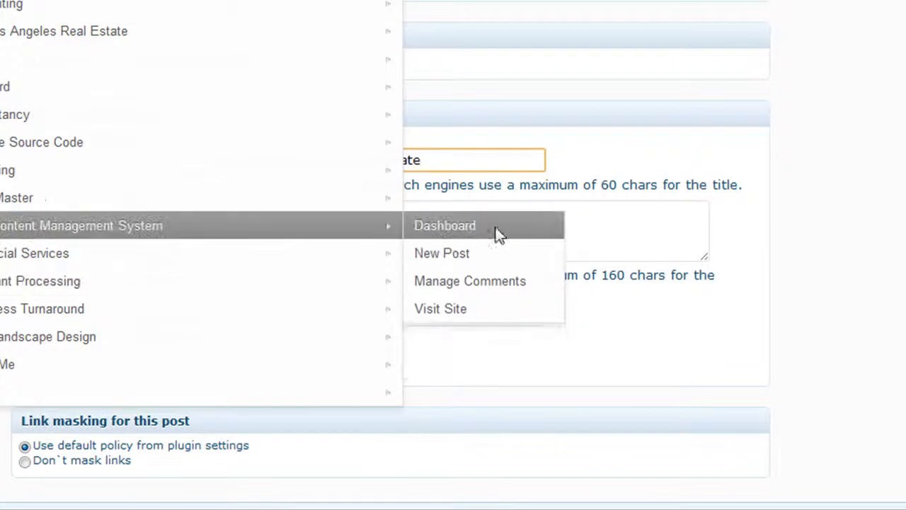
left_click(495, 230)
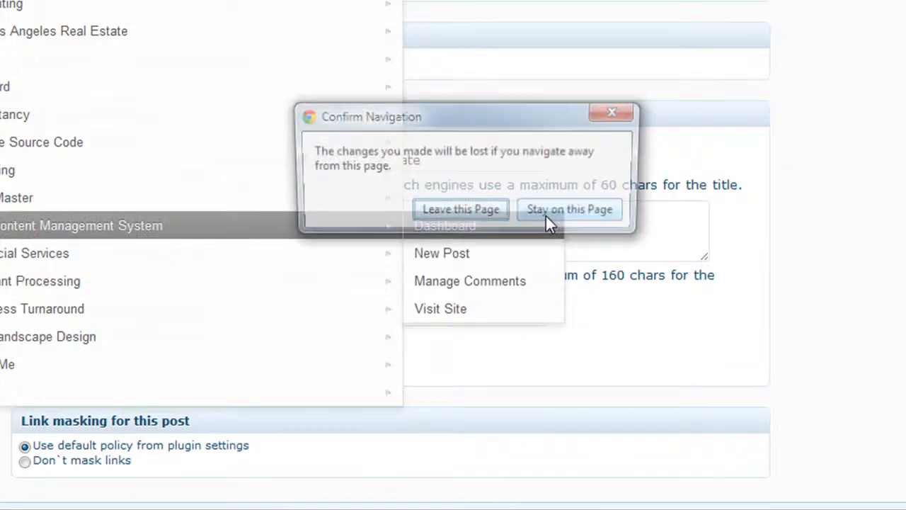
left_click(575, 214)
left_click(642, 234)
key("ctrl+v")
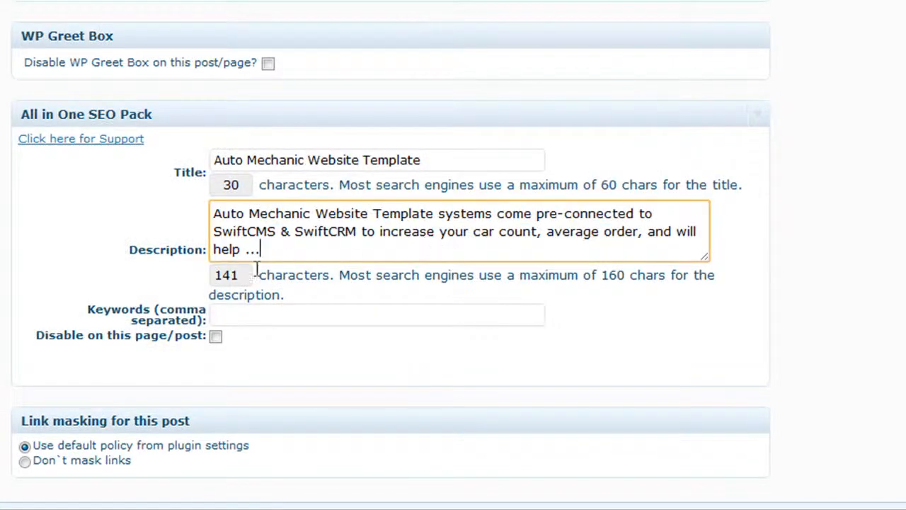
- Check the SEO description's character count against its limit and highlight the date before the snippet in the search result
left_click_drag(239, 274, 213, 274)
left_click_drag(629, 279, 603, 278)
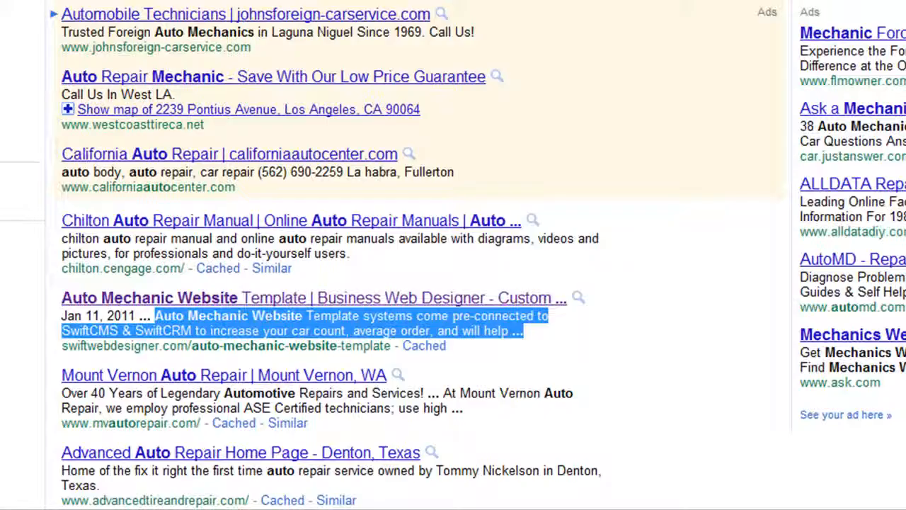
left_click_drag(141, 315, 63, 314)
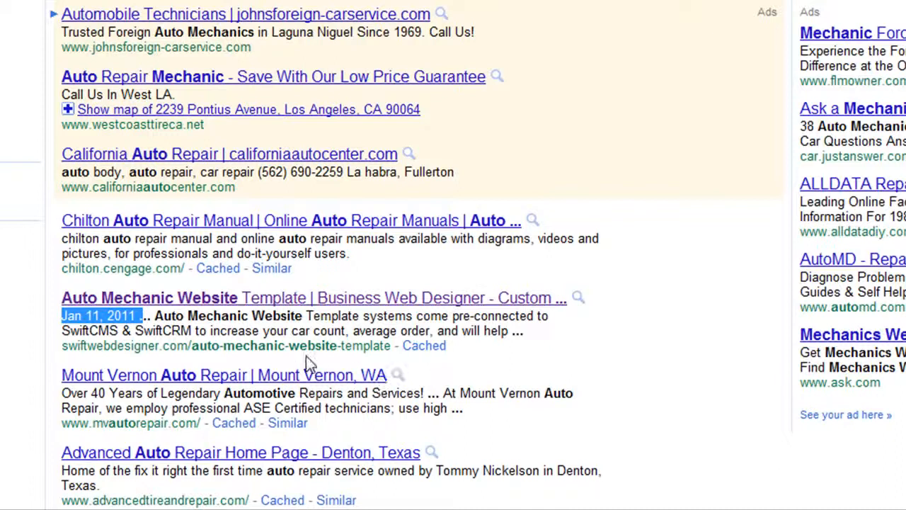
left_click(164, 340)
left_click_drag(139, 316, 64, 324)
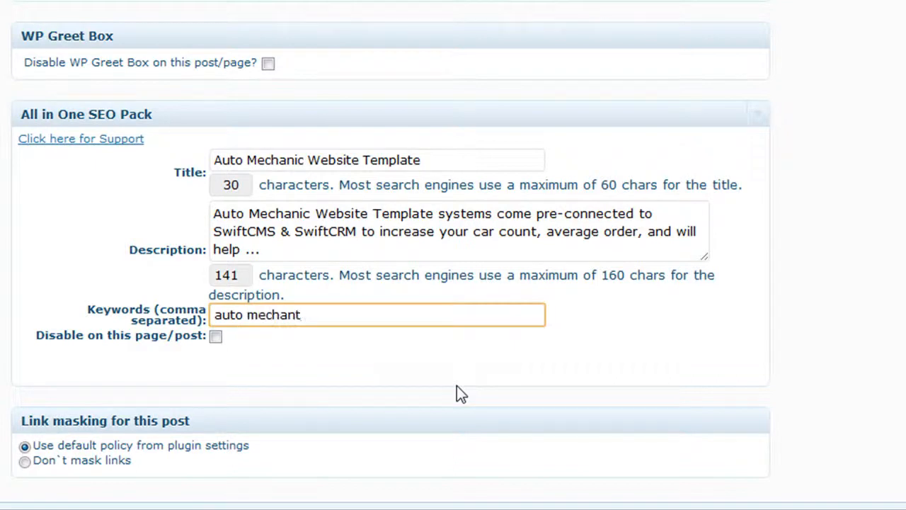
- Try the SEO keywords "auto mechanic marketing, website design" and clear the Keywords field
type("marketing, ")
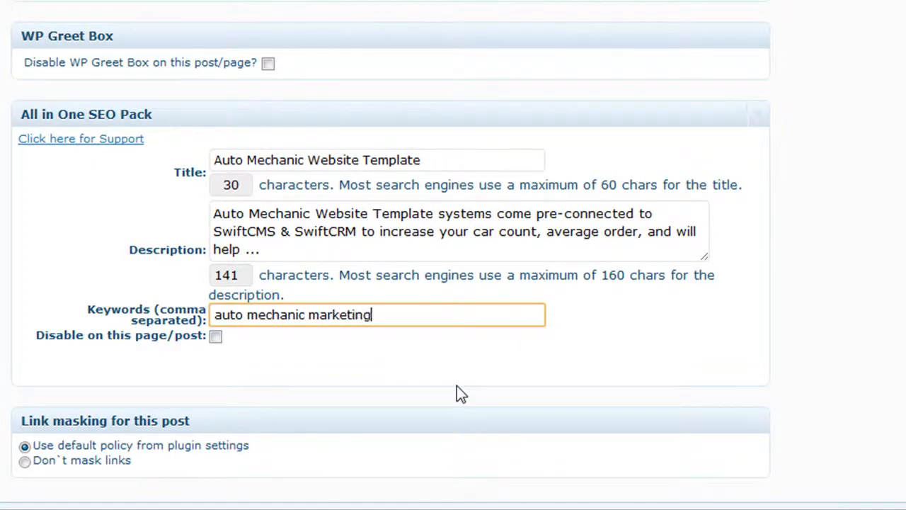
type("website design")
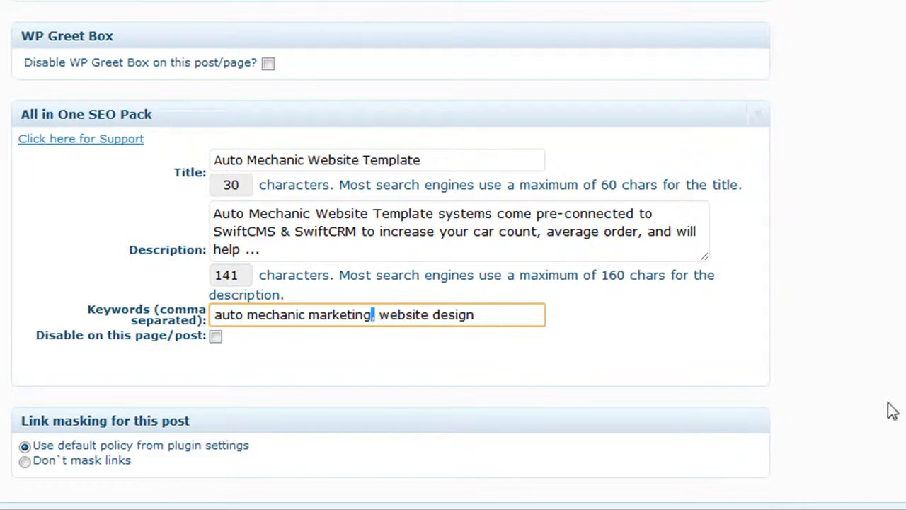
key("ctrl+a")
key("BackSpace")
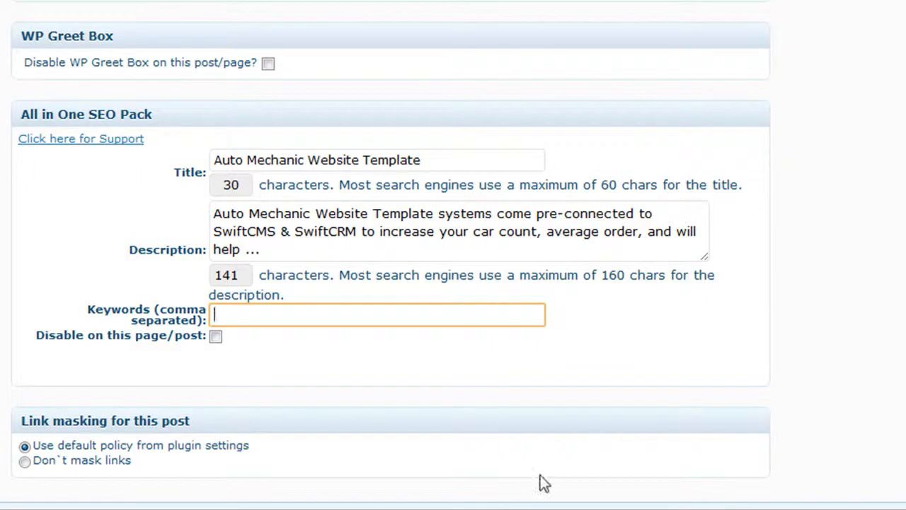
- Return to the start of the Add New Post page and expand the Robots Meta and Featured Image boxes
scroll(390, 255, "up", 15)
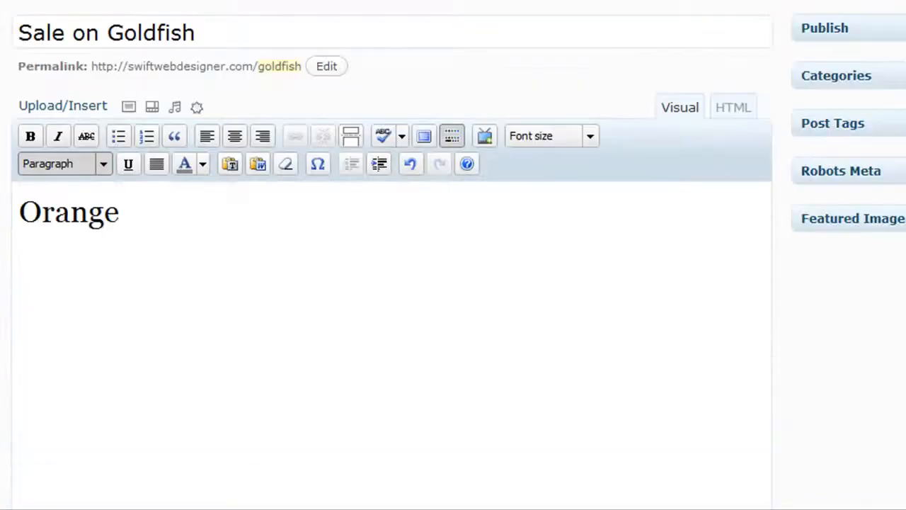
scroll(391, 283, "down", 3)
scroll(390, 283, "up", 3)
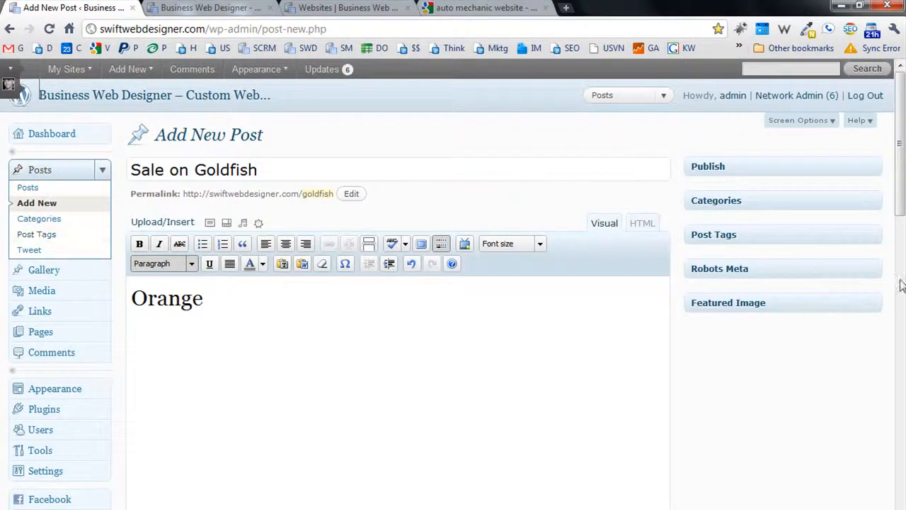
left_click(876, 273)
left_click(874, 354)
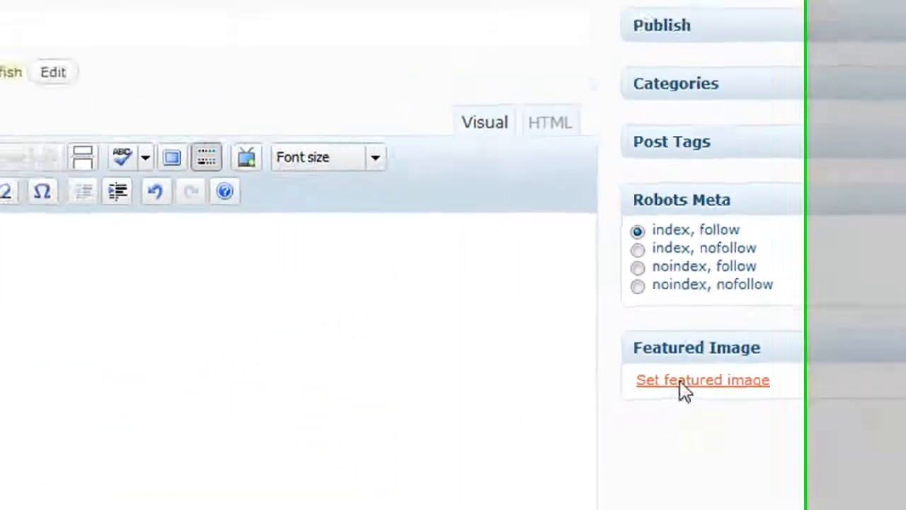
- Open the featured image chooser and show the details of the stop-foreclosure image from the Media Library
left_click(545, 363)
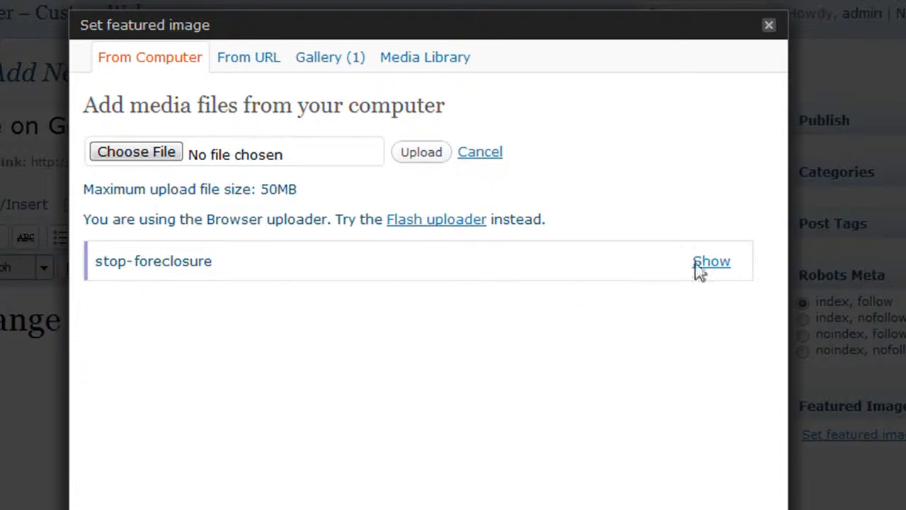
left_click(421, 62)
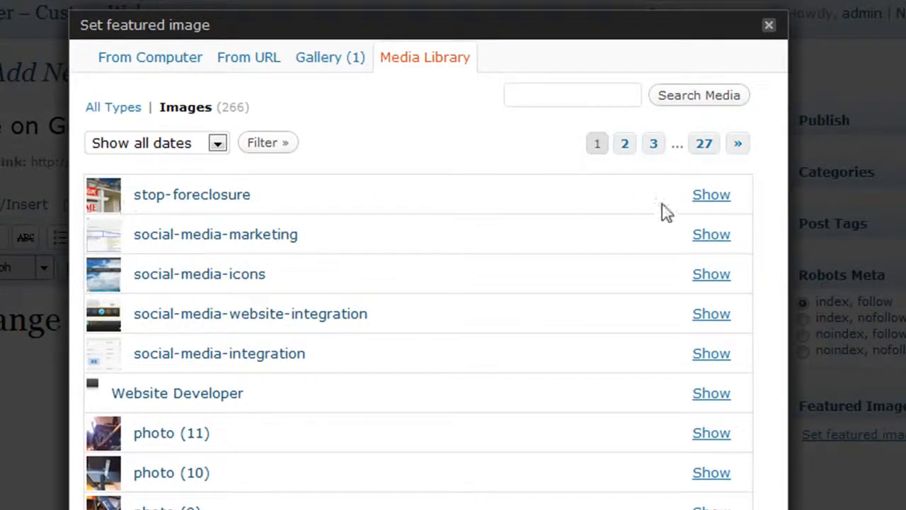
left_click(710, 201)
scroll(722, 375, "down", 4)
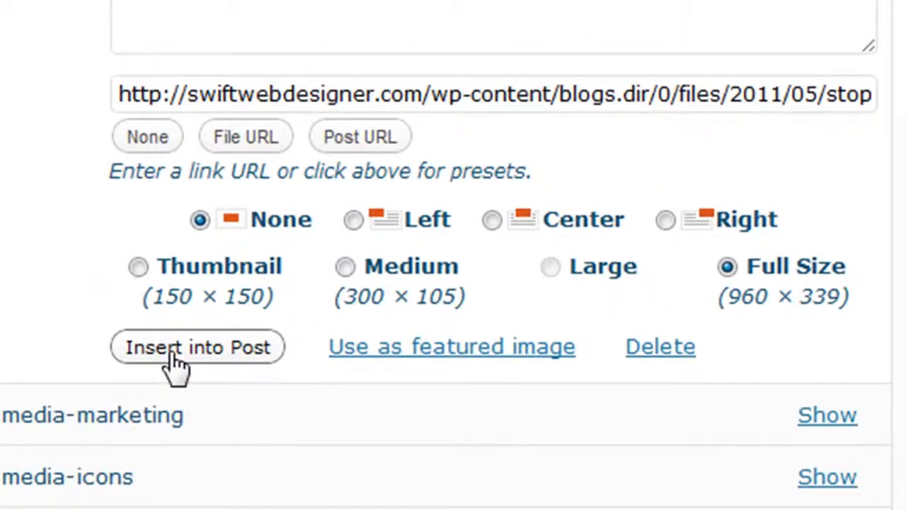
- Try the Medium size and Right alignment for the stop-foreclosure image, and restore Full Size with alignment None
left_click(344, 269)
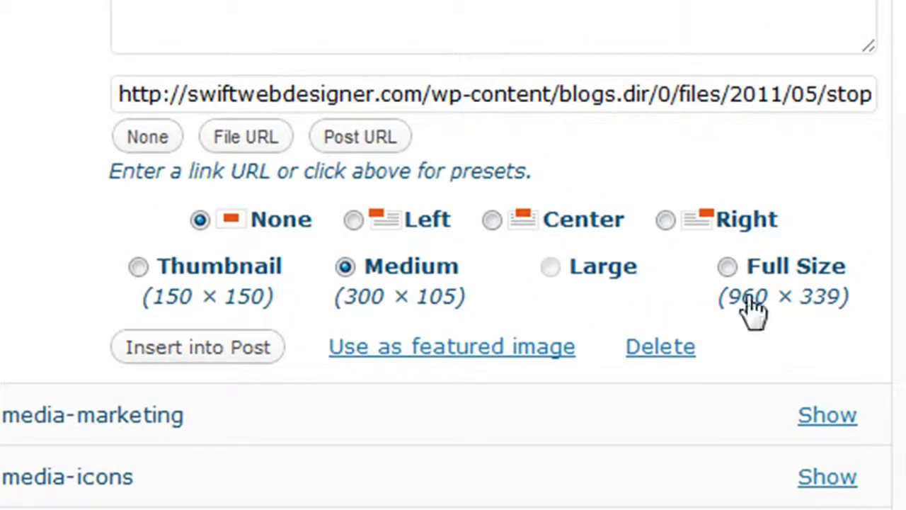
left_click(669, 221)
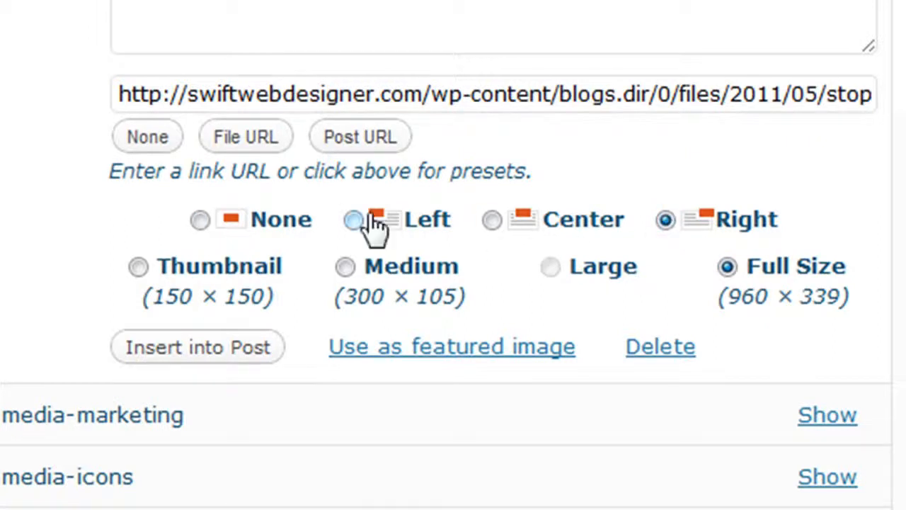
left_click(200, 220)
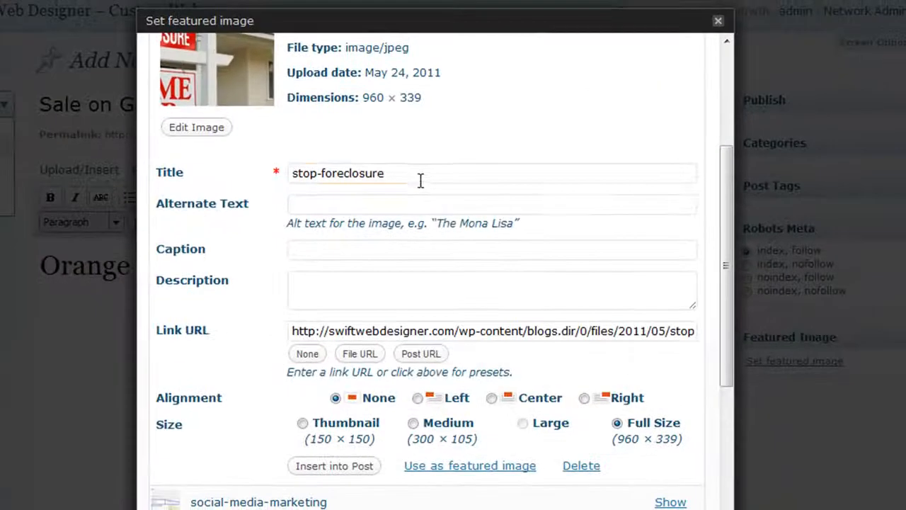
- Highlight the stop-foreclosure image's Title text and review its alternate text, caption, description and link fields
left_click_drag(420, 181, 269, 182)
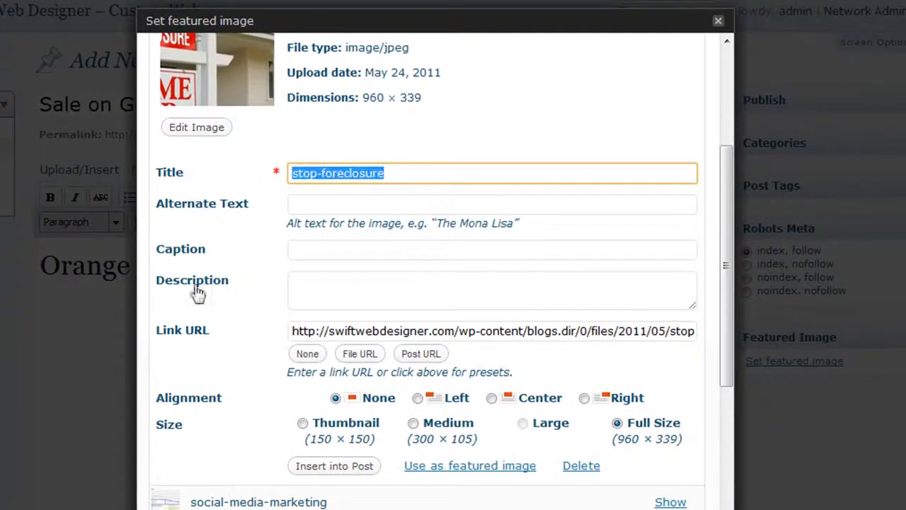
left_click_drag(727, 228, 745, 242)
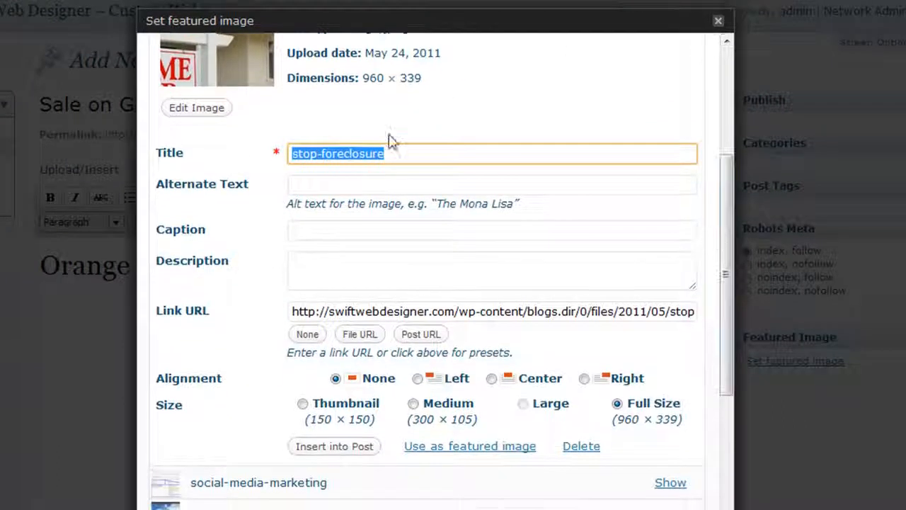
- Insert the full-size stop-foreclosure image into the Sale on Goldfish post body, and delete it again
left_click_drag(729, 337, 740, 369)
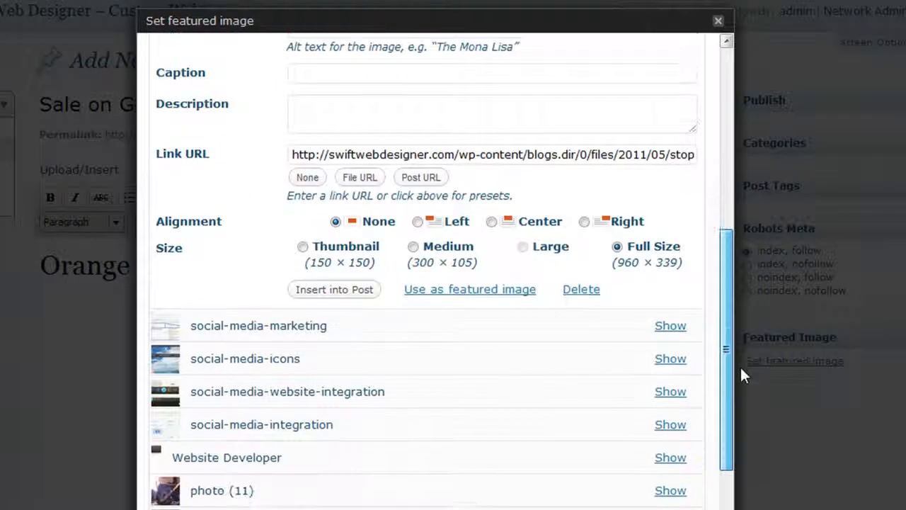
left_click(329, 284)
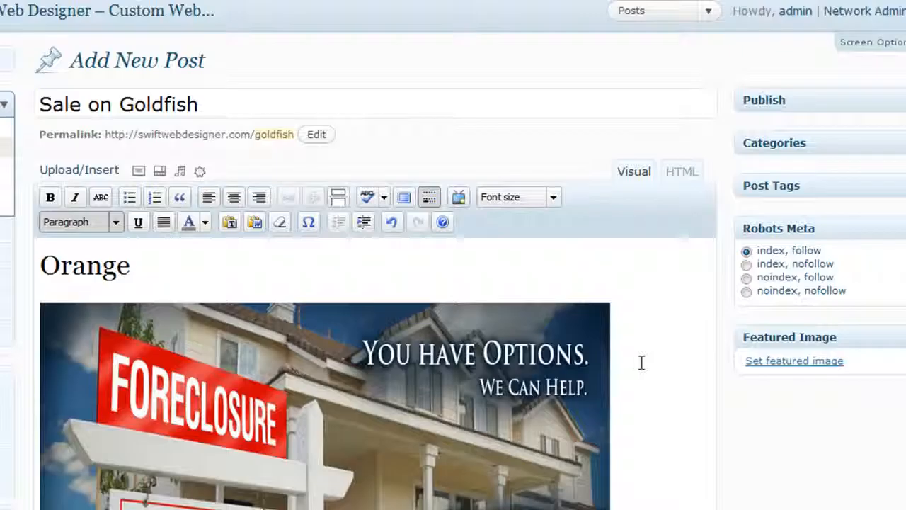
left_click(540, 370)
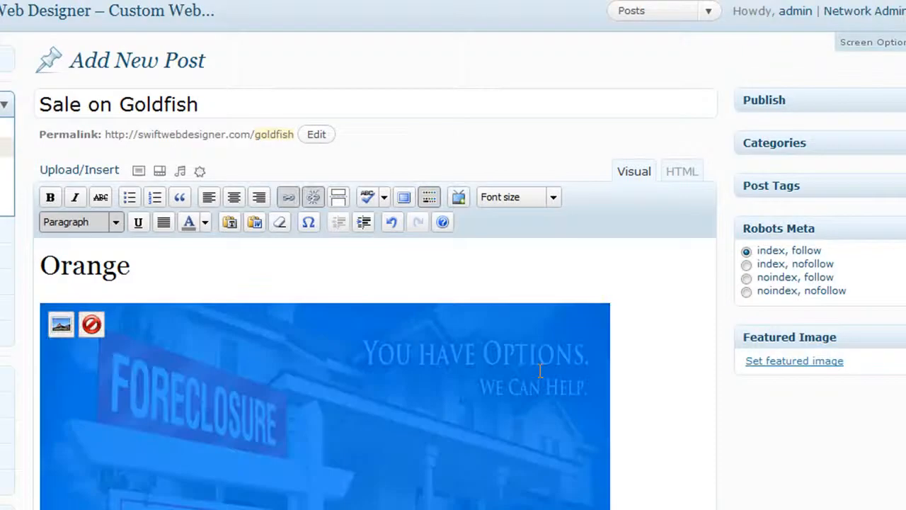
key("Delete")
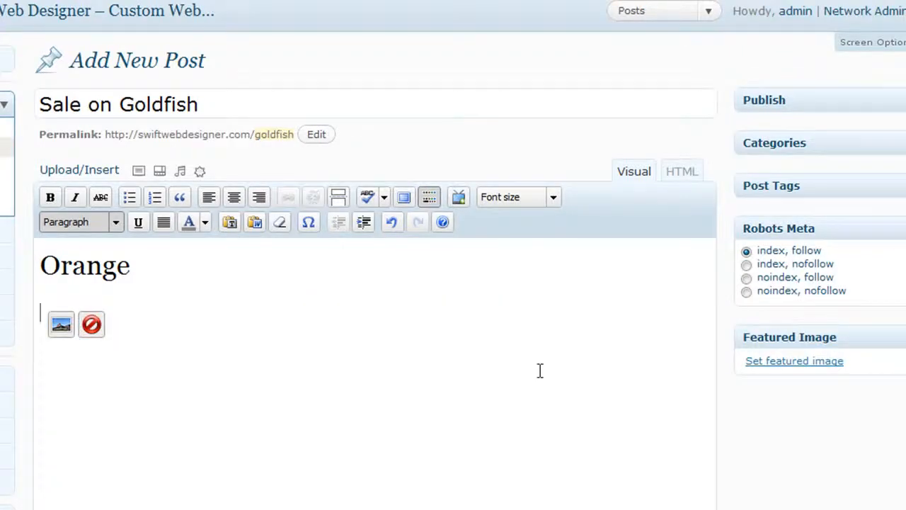
key("BackSpace")
key("BackSpace")
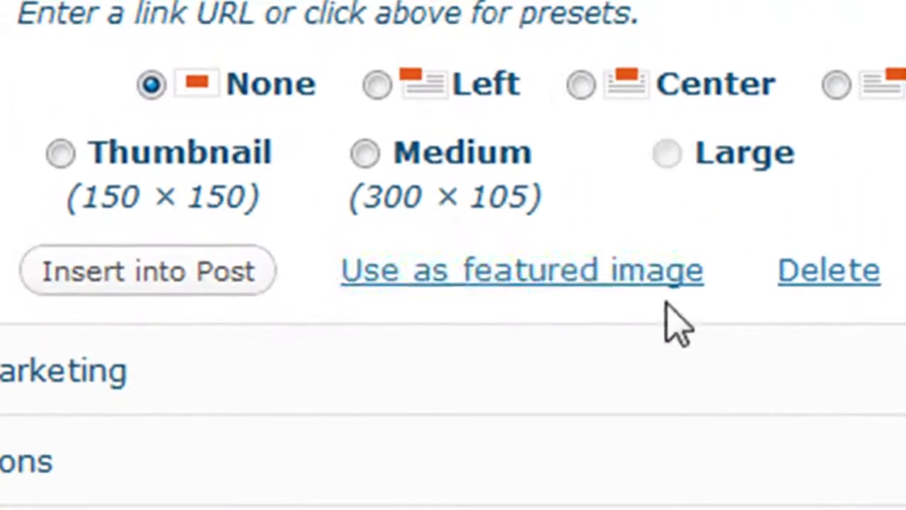
- Highlight the Use as featured image option for the stop-foreclosure image and close the image chooser without applying it
left_click_drag(698, 270, 340, 283)
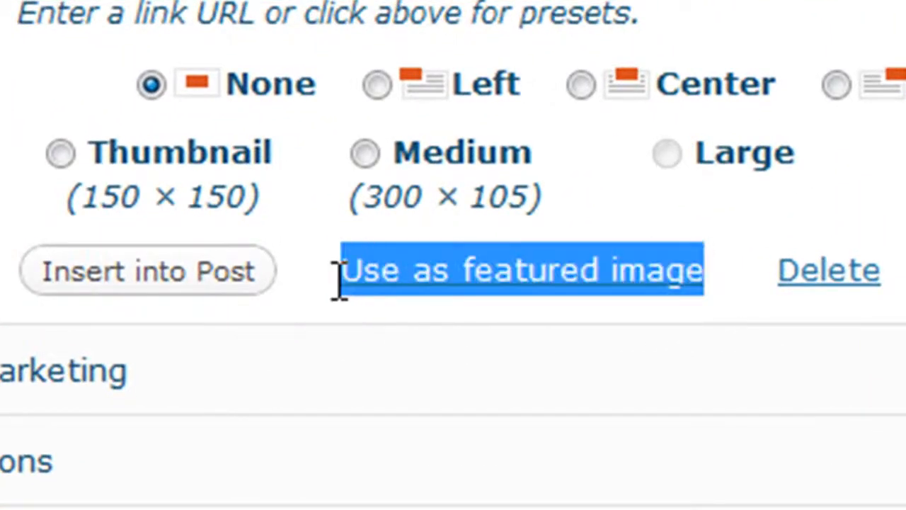
left_click(743, 295)
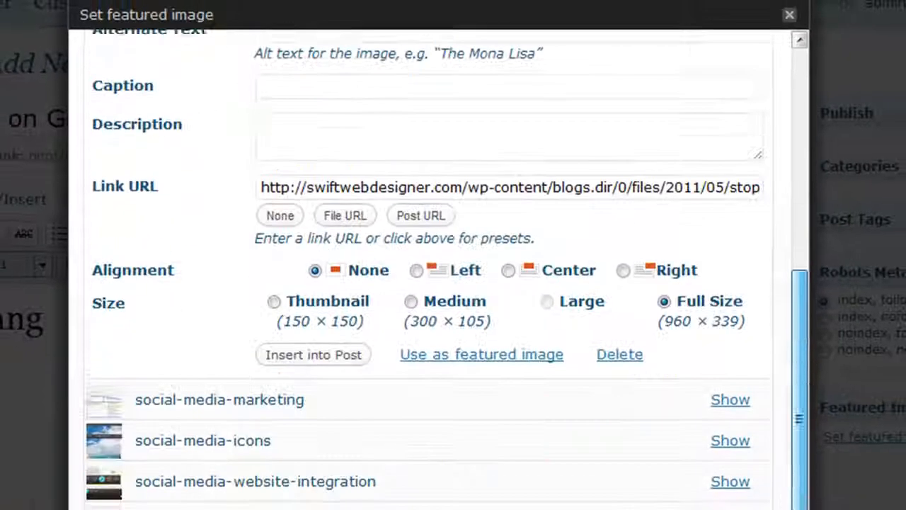
scroll(580, 368, "down", 1)
left_click_drag(569, 343, 398, 335)
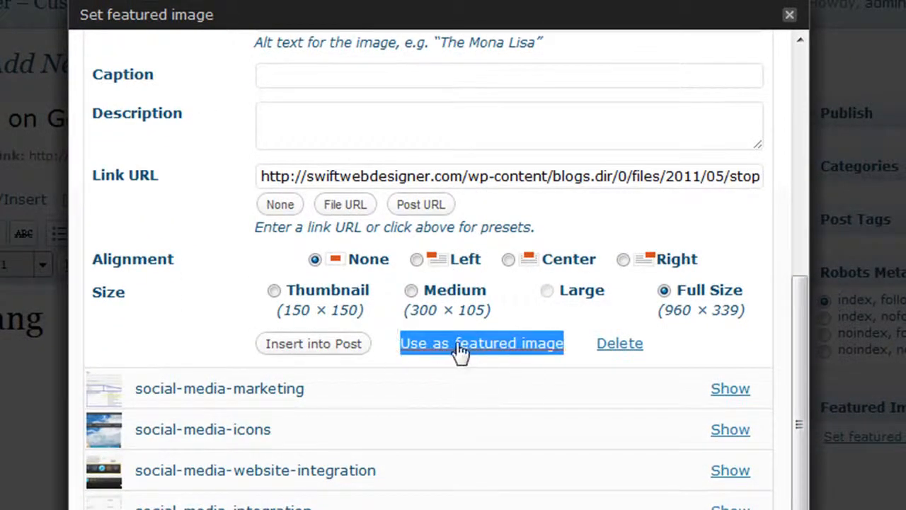
left_click(787, 16)
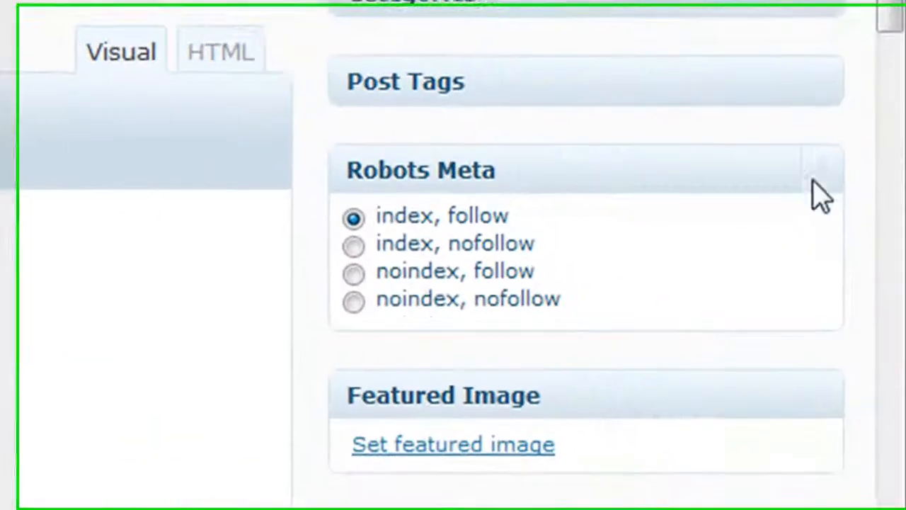
- Collapse the Robots Meta box, expand Post Tags, and add the tag goldfish to the post
left_click(823, 150)
left_click(829, 85)
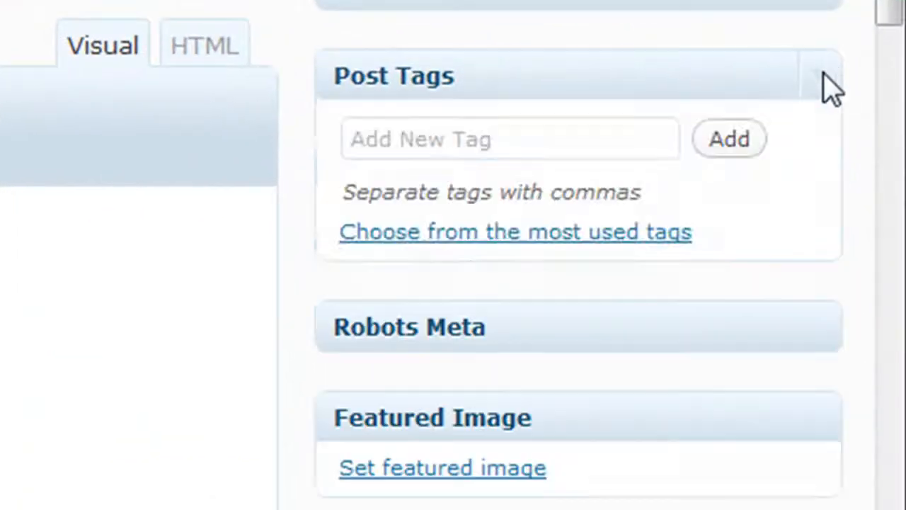
left_click(503, 142)
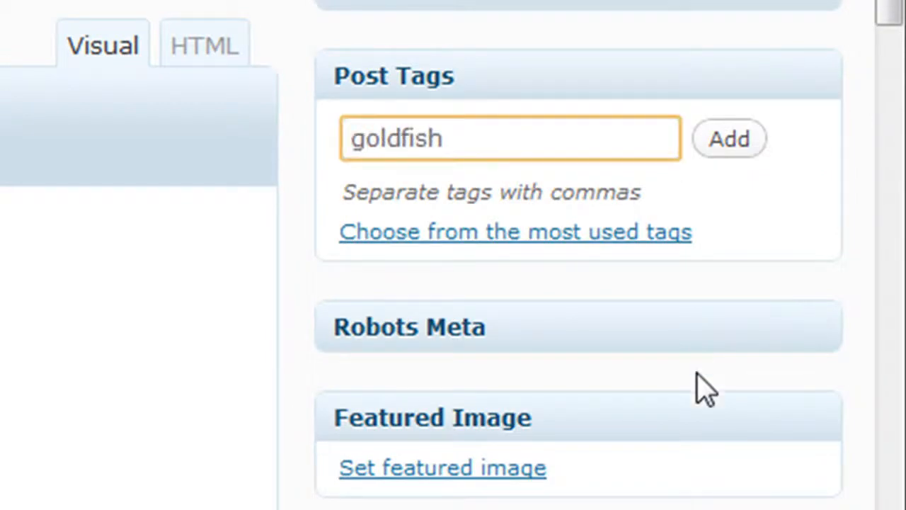
left_click(712, 146)
left_click(418, 144)
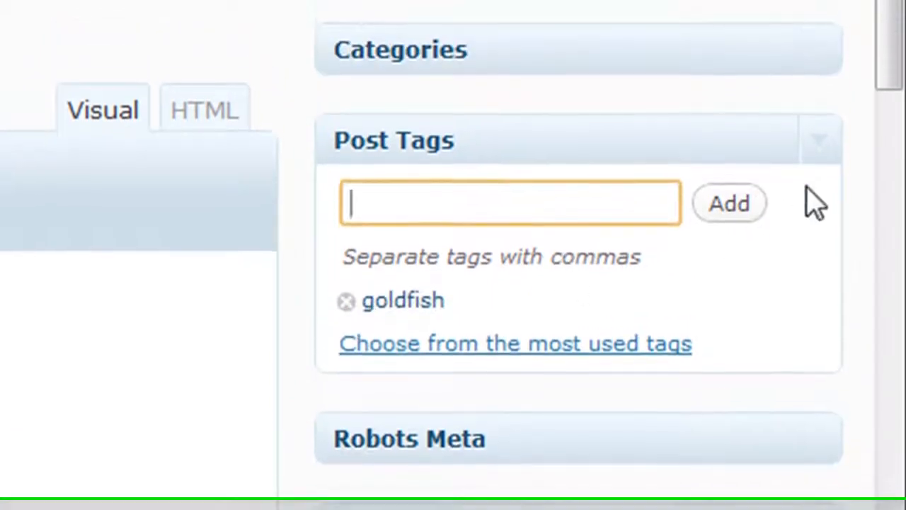
- Expand the Categories box and review the available post categories around Automotive without assigning one
left_click(820, 61)
left_click_drag(814, 256, 814, 193)
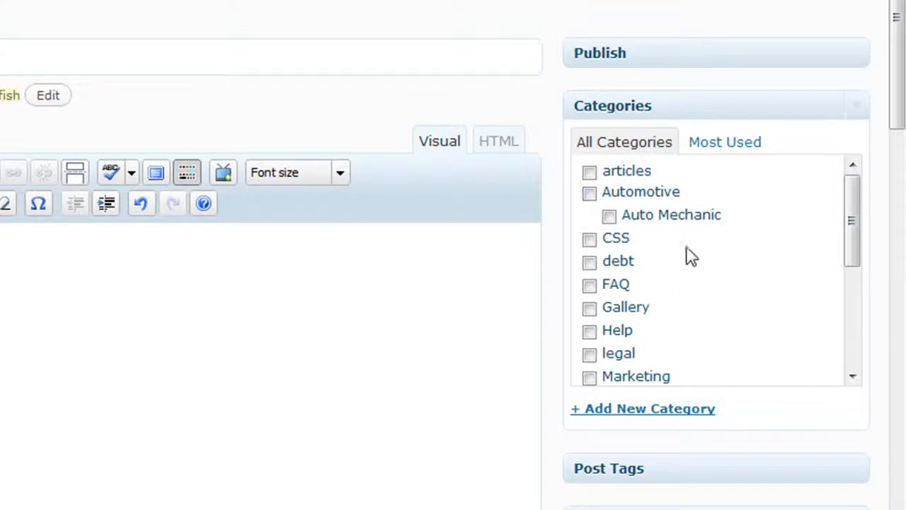
left_click(590, 193)
left_click_drag(855, 225, 864, 191)
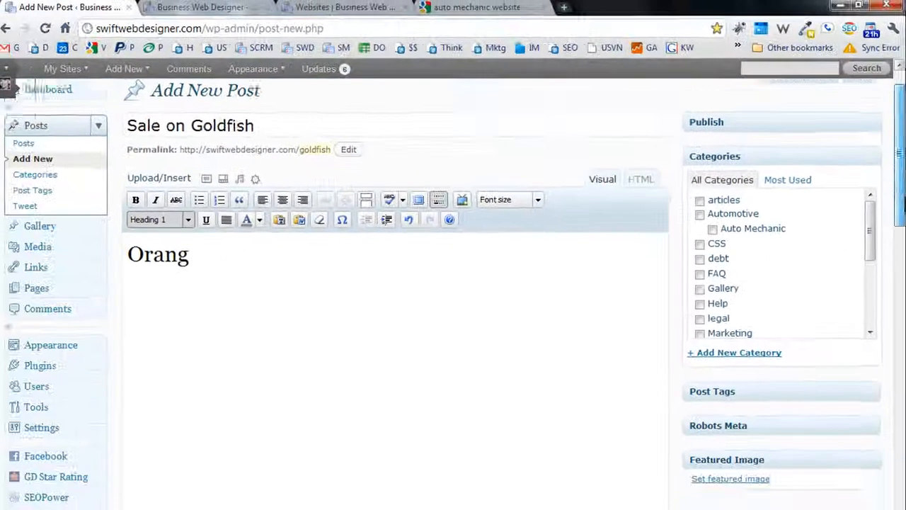
- Collapse the Posts section of the Dashboard navigation and expand the Gallery section
left_click_drag(904, 203, 904, 173)
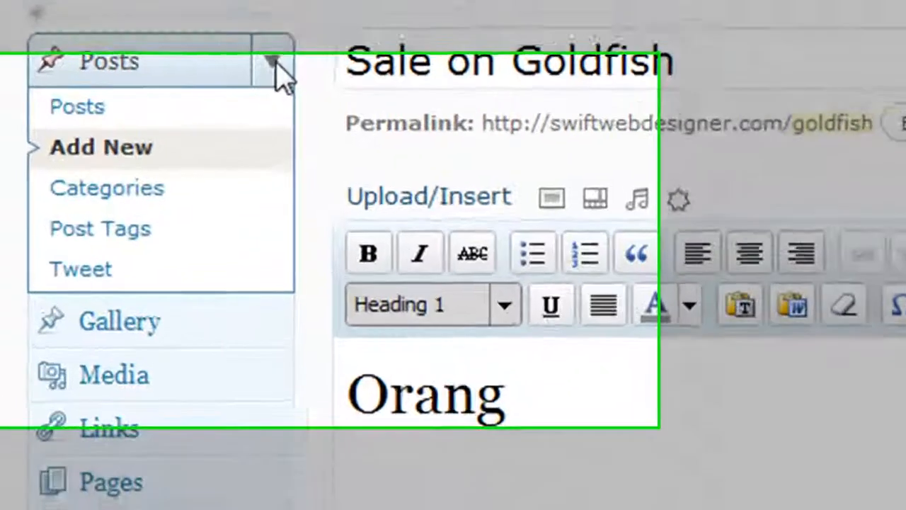
left_click(203, 97)
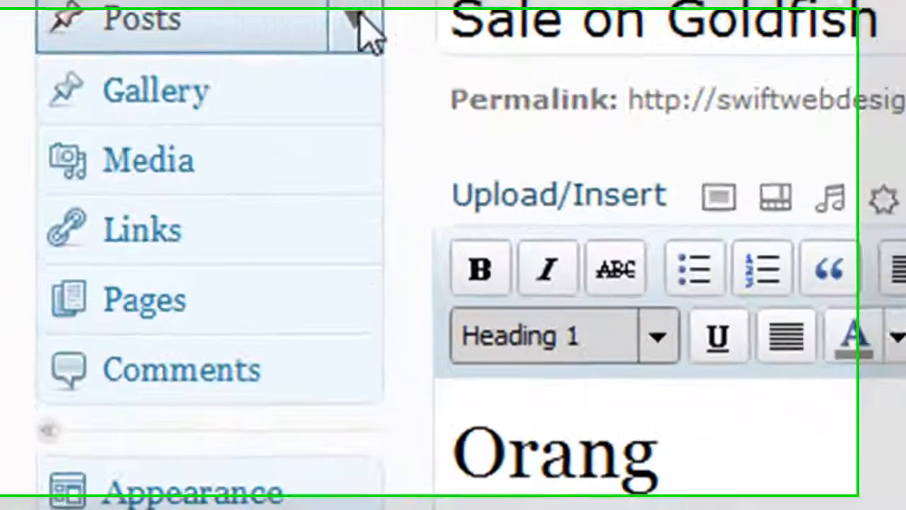
left_click(374, 88)
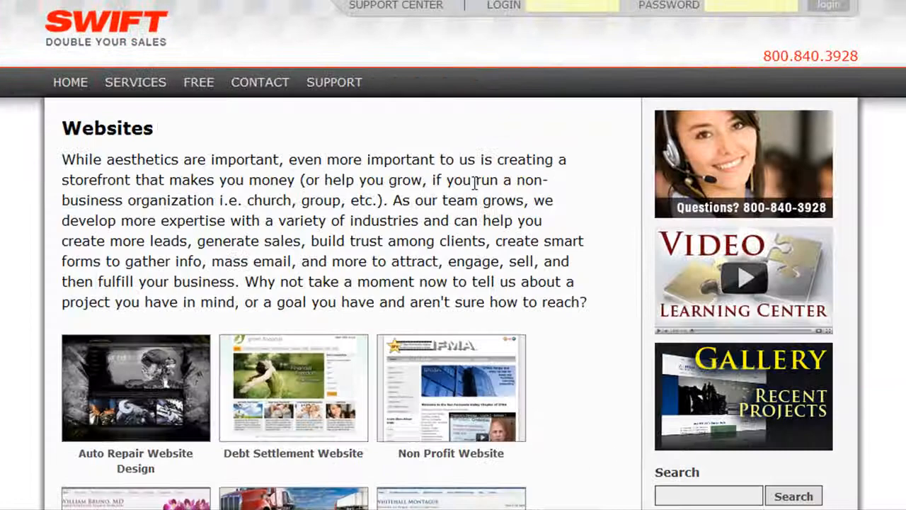
- Look through the project thumbnails on the public Websites gallery page
scroll(537, 230, "down", 15)
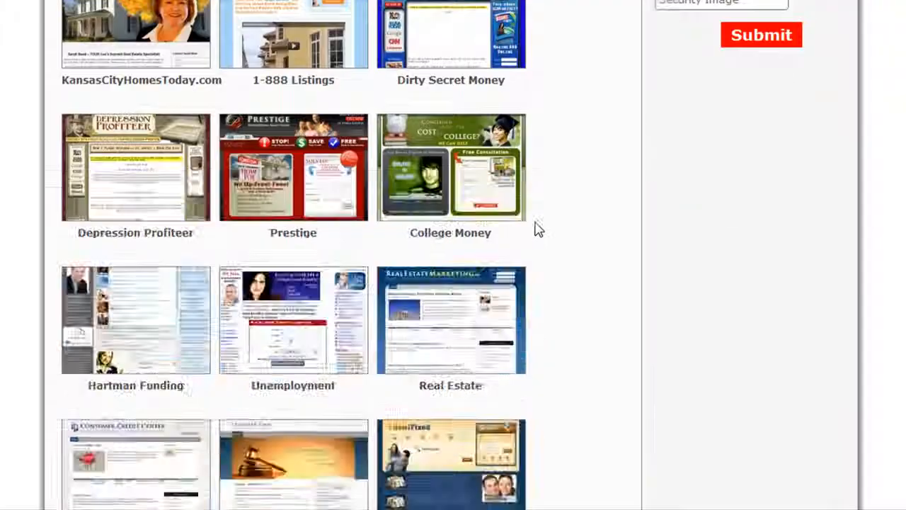
scroll(537, 229, "up", 15)
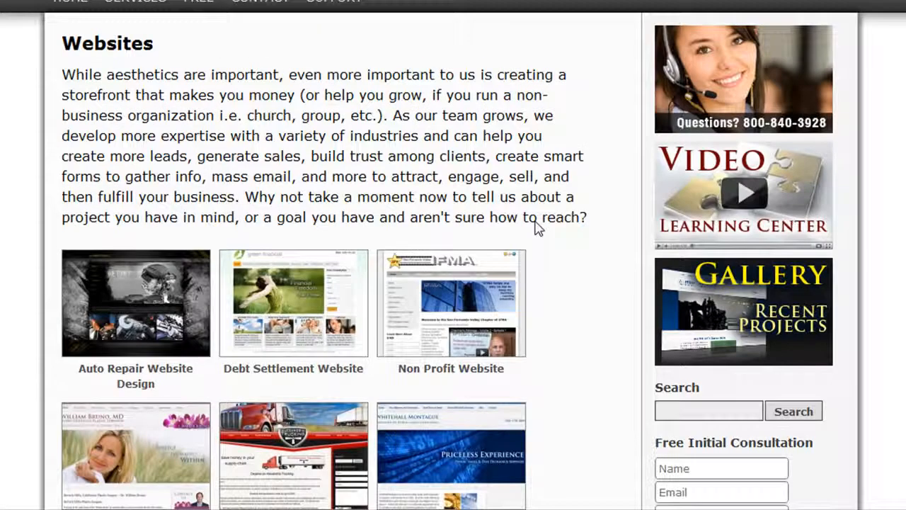
scroll(535, 228, "down", 2)
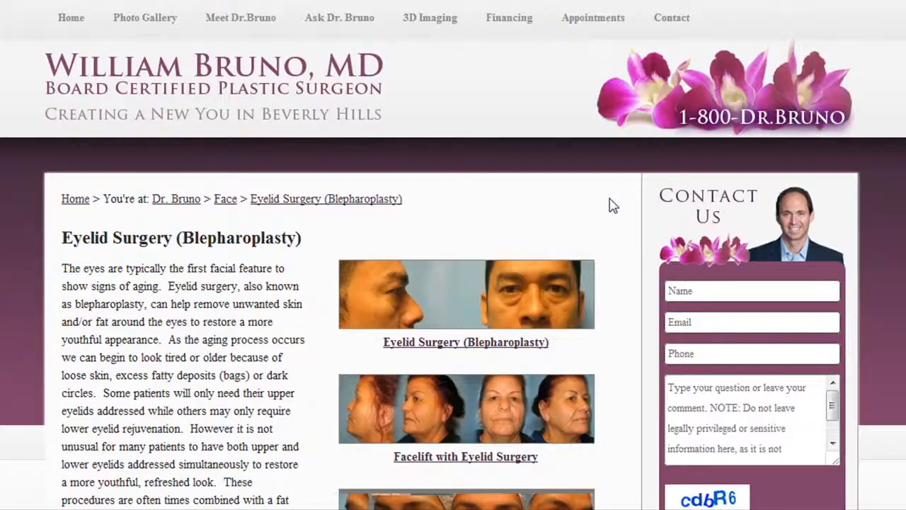
- Examine the text and before-and-after photos on the plastic surgeon site's Eyelid Surgery (Blepharoplasty) gallery page
scroll(620, 222, "down", 5)
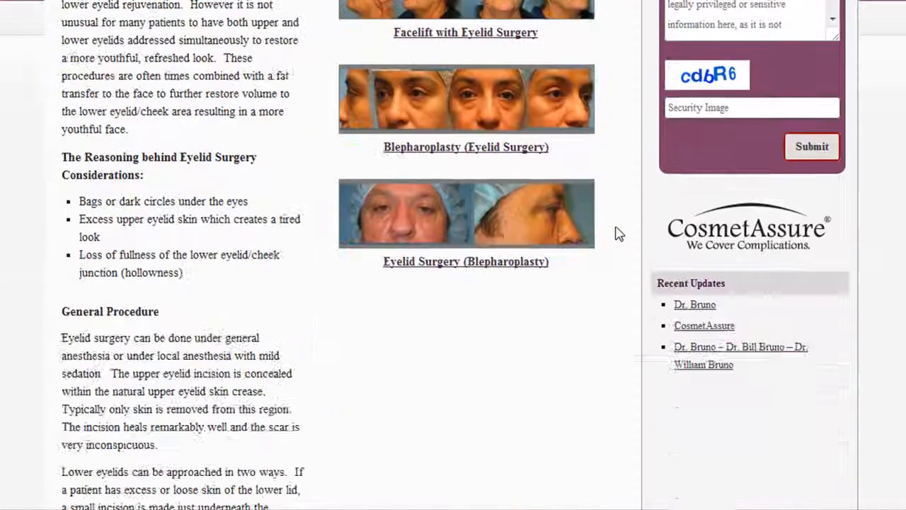
scroll(619, 231, "up", 6)
scroll(619, 219, "down", 1)
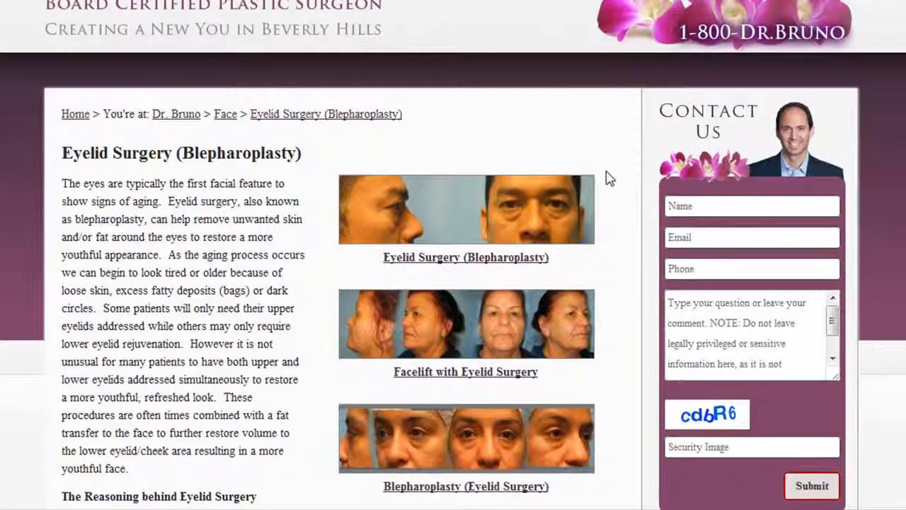
scroll(501, 161, "down", 1)
scroll(250, 155, "up", 2)
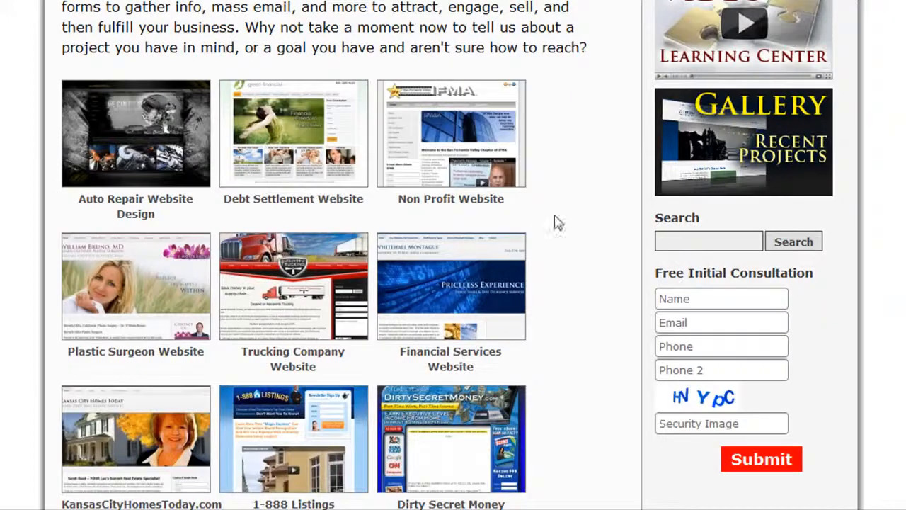
- Return to the Websites gallery and review its full range of sample sites, from the introduction to the lower rows
scroll(572, 248, "up", 3)
scroll(572, 248, "down", 20)
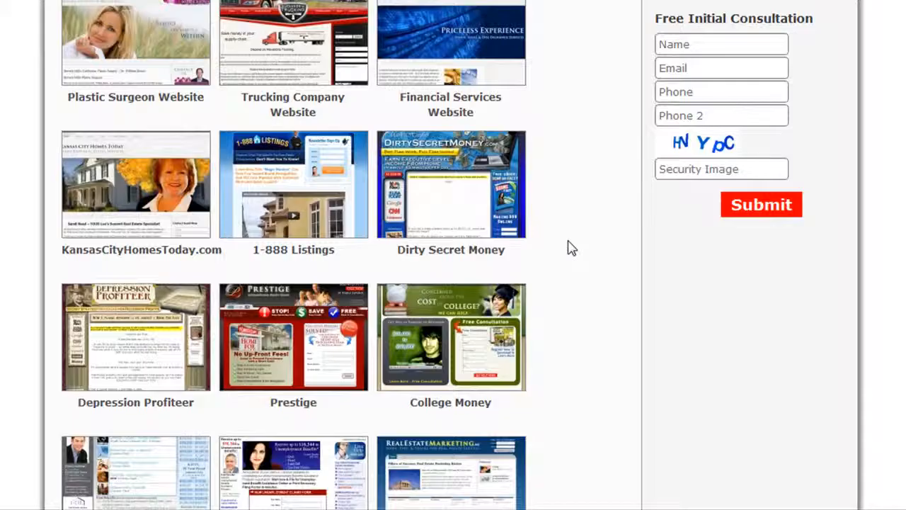
scroll(572, 248, "up", 10)
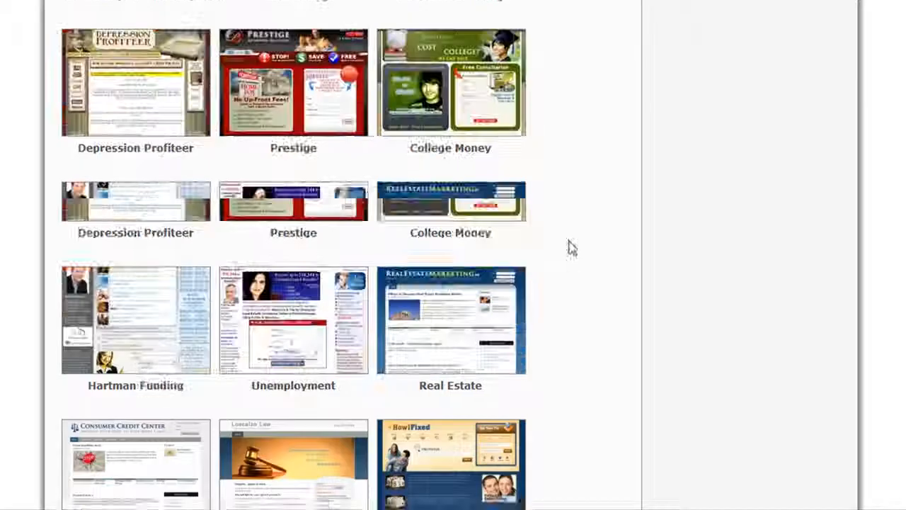
scroll(579, 238, "up", 10)
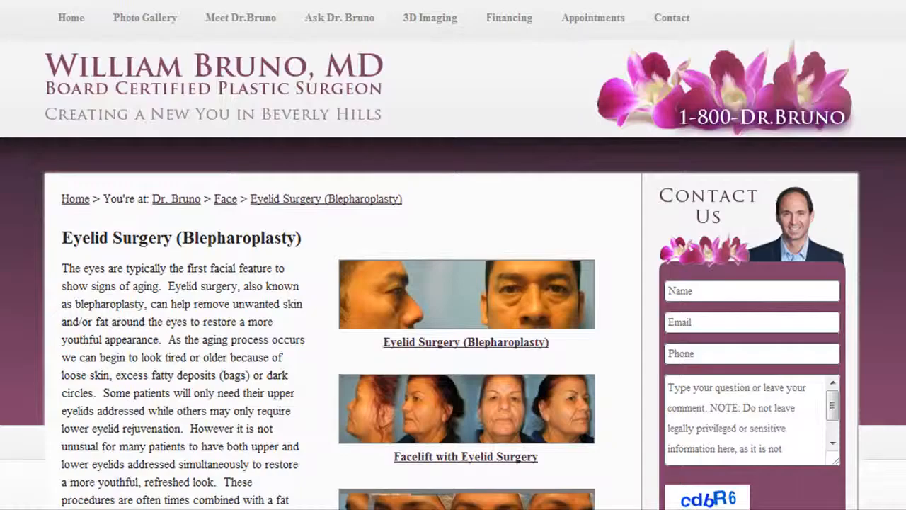
- View the enlarged Eyelid Surgery (Blepharoplasty) and Facelift with Eyelid Surgery photos on the plastic surgeon's gallery page, closing each one
scroll(423, 406, "down", 10)
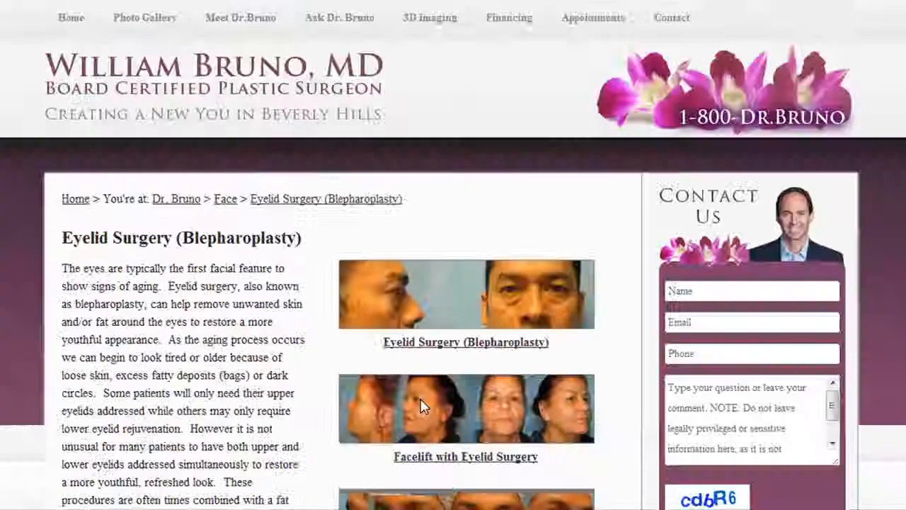
scroll(414, 389, "down", 5)
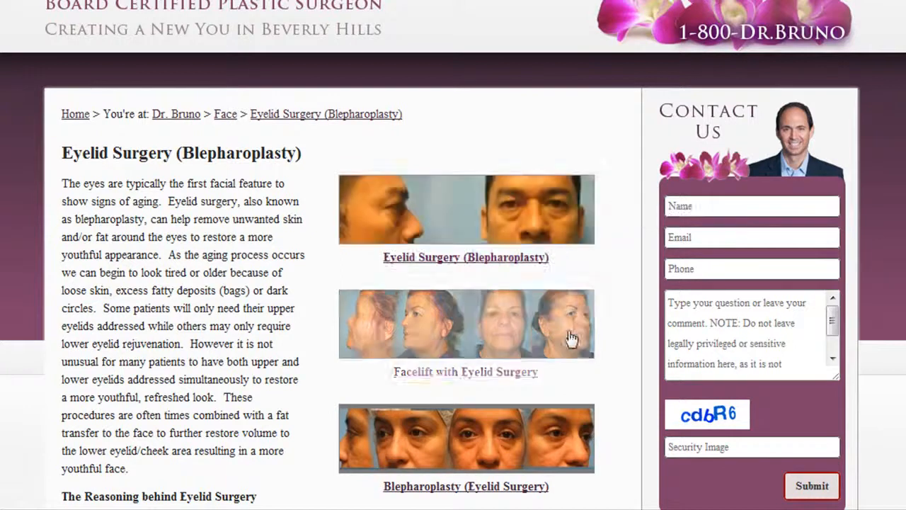
left_click(533, 217)
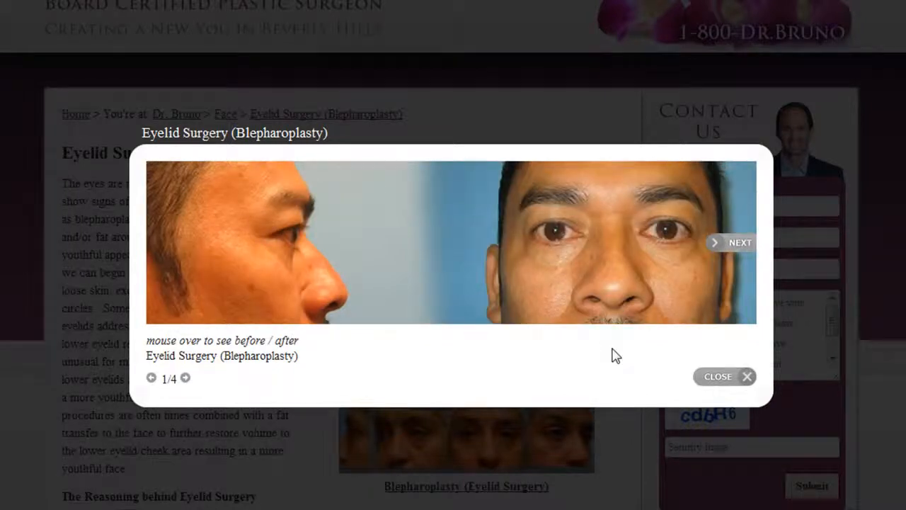
key("Escape")
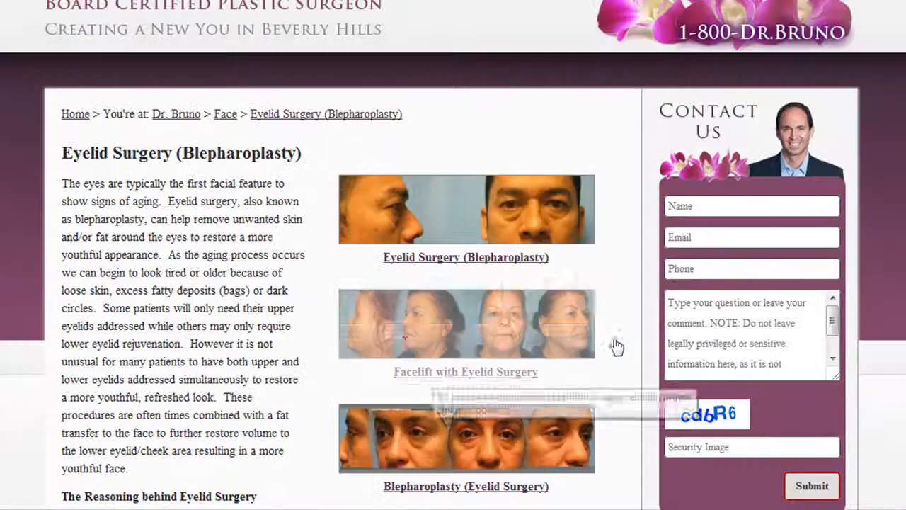
left_click(592, 312)
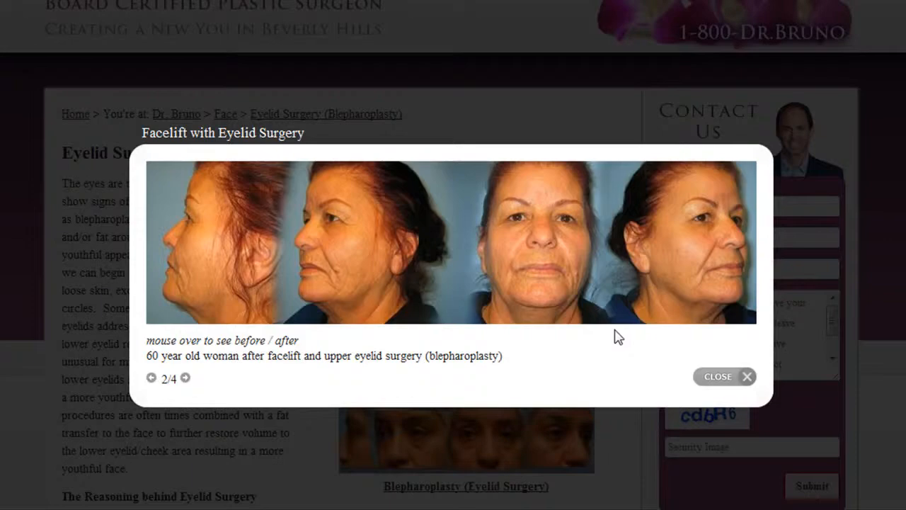
left_click(726, 382)
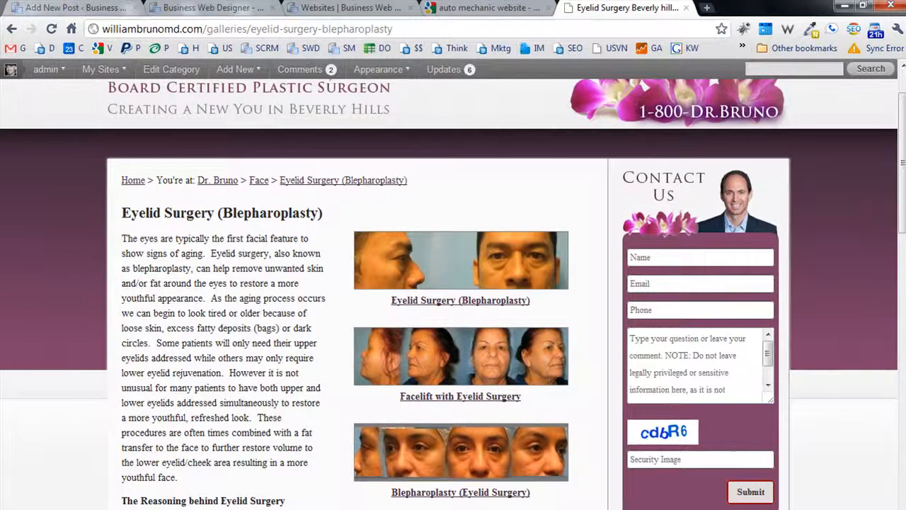
- Return to the Add New Post page and open the Gallery Categories management page
left_click(205, 4)
left_click(57, 7)
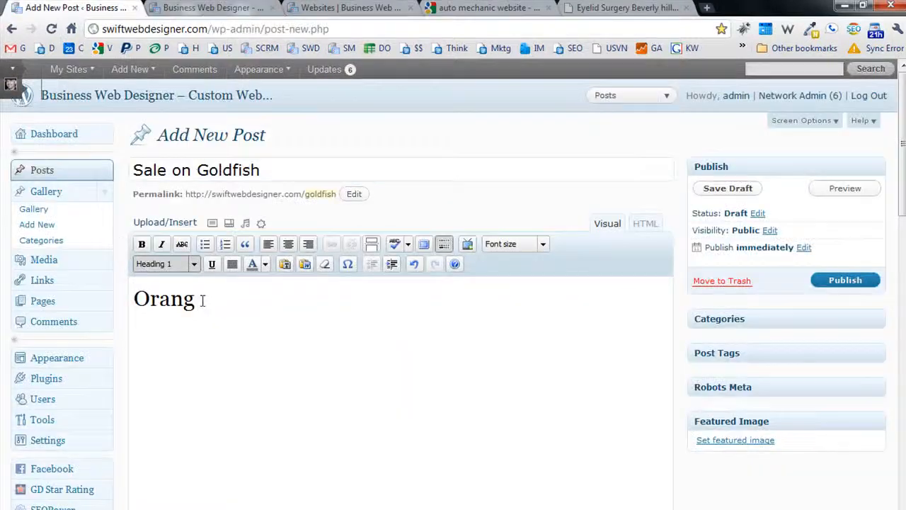
left_click(41, 240)
key("Return")
- Switch to the public Websites gallery page and highlight its introductory paragraph
left_click(342, 8)
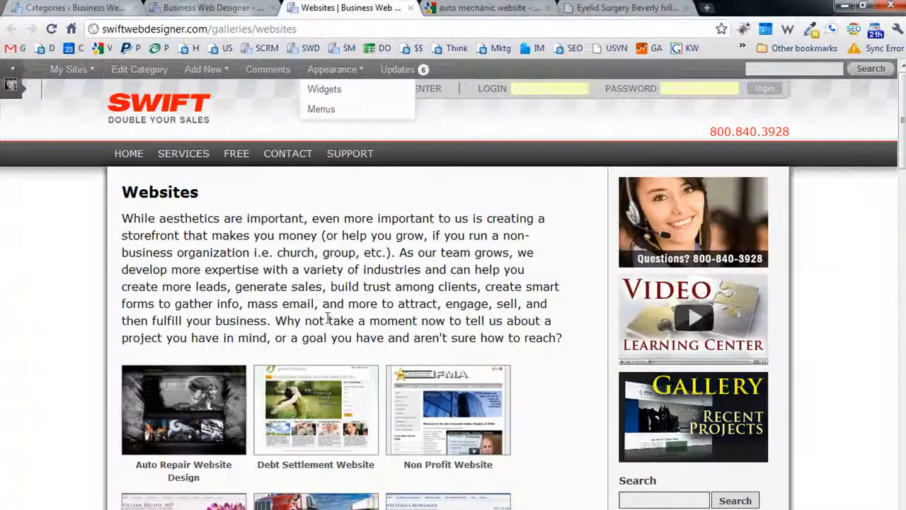
left_click_drag(133, 216, 556, 333)
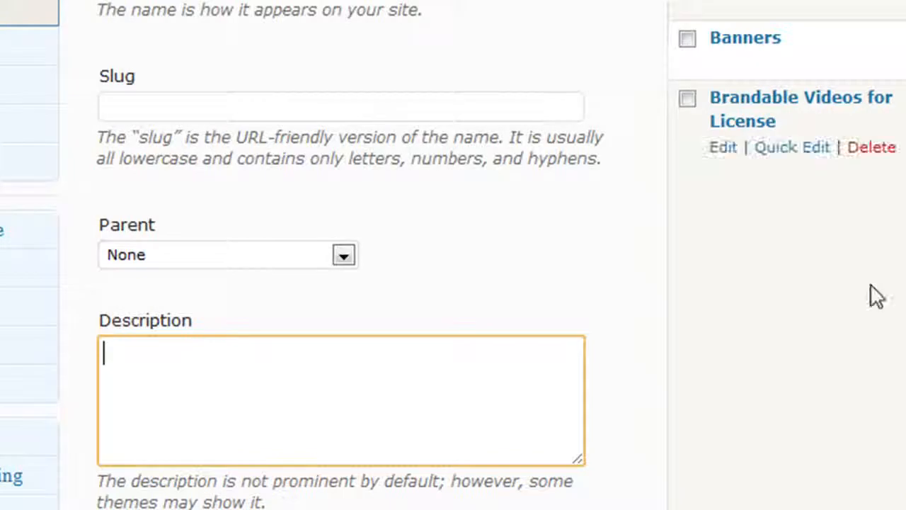
- Review the full list of gallery categories, from 3D Covers down to Websites, and return to the Add New Category form
scroll(552, 248, "down", 3)
scroll(710, 409, "down", 5)
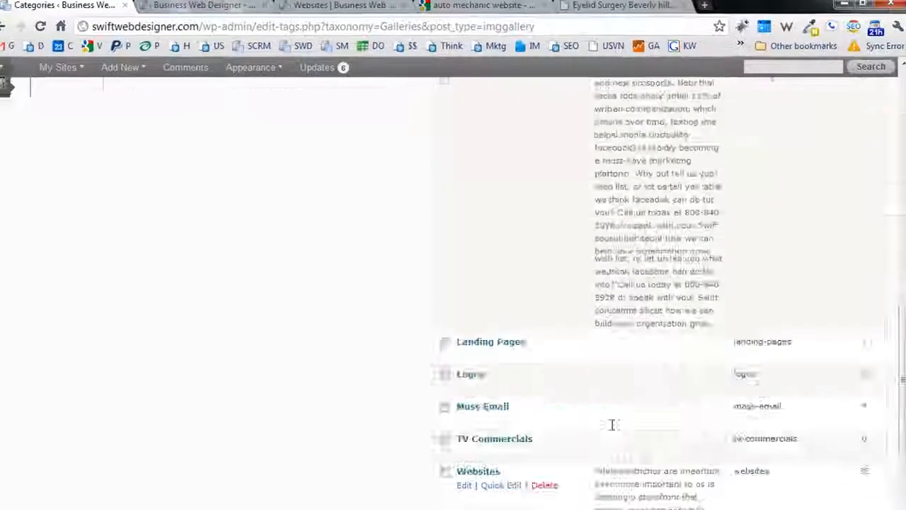
scroll(611, 425, "up", 15)
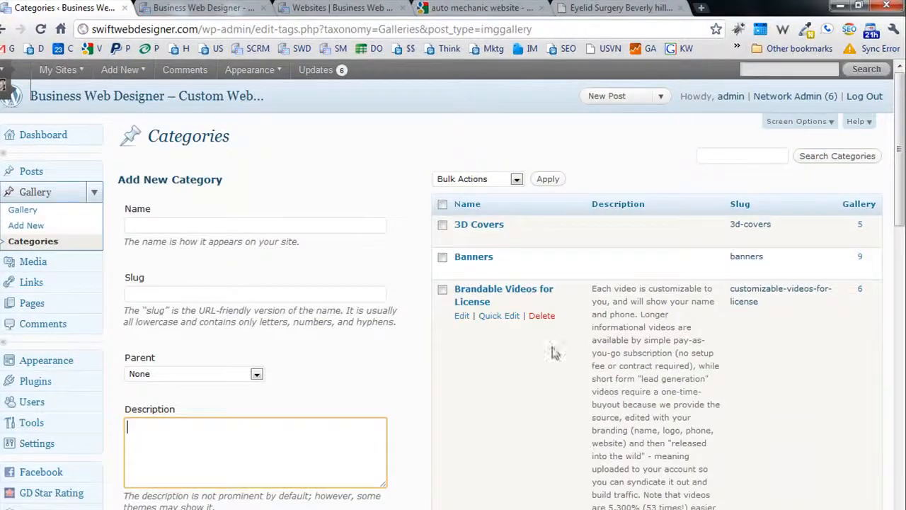
scroll(514, 294, "down", 20)
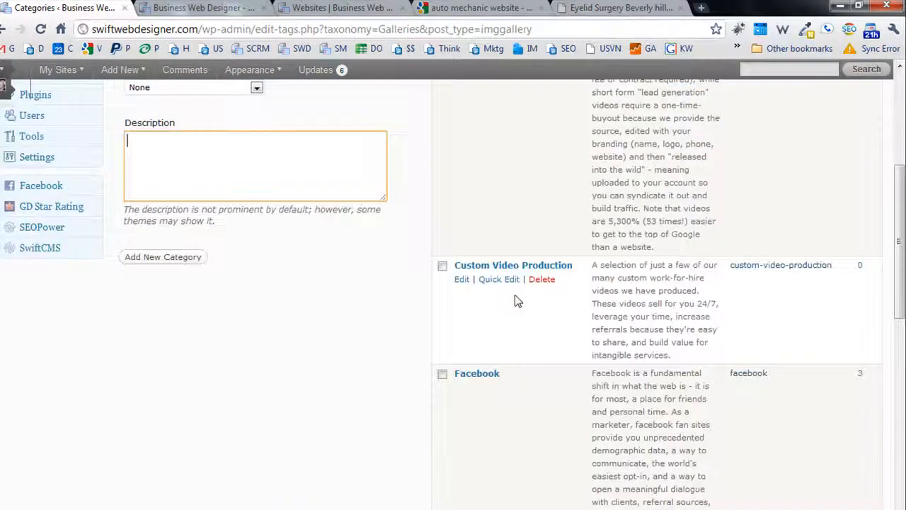
scroll(511, 292, "up", 5)
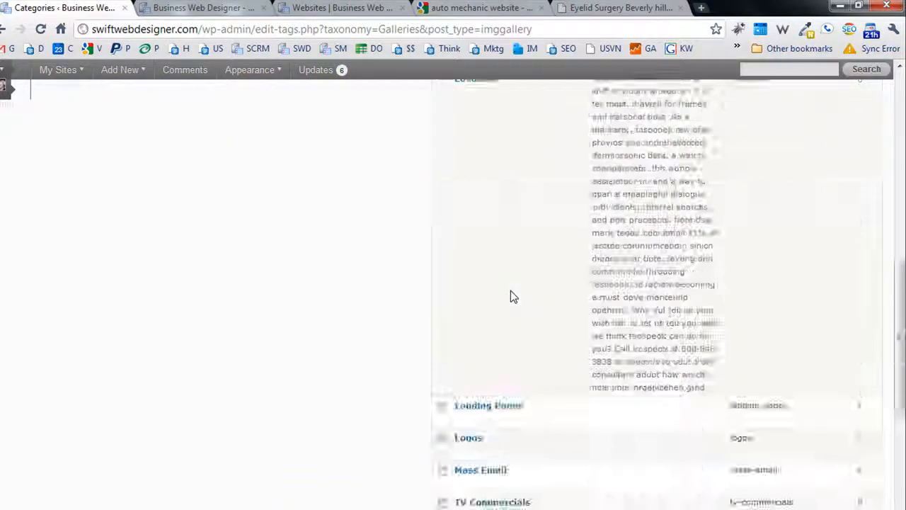
scroll(510, 294, "down", 3)
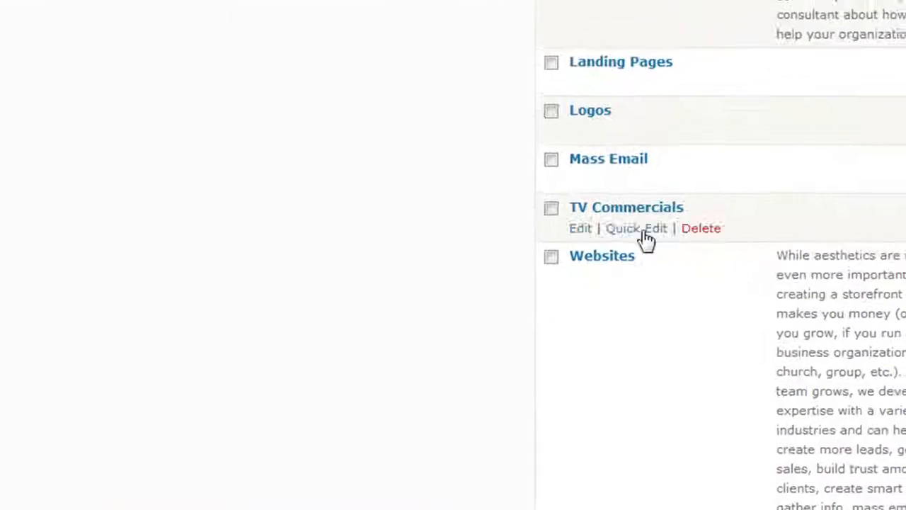
scroll(374, 275, "up", 10)
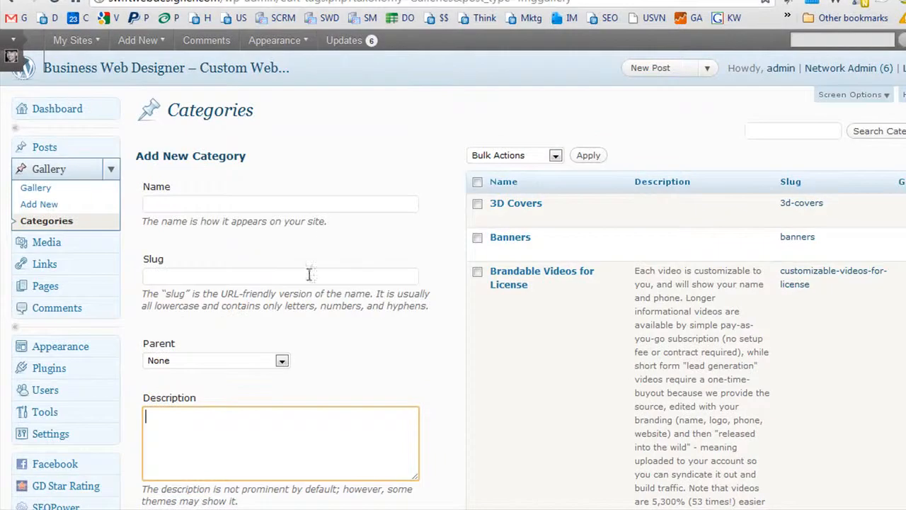
- Open the Add New Image form for the gallery and place the cursor in its subtitle field
mouse_move(563, 215)
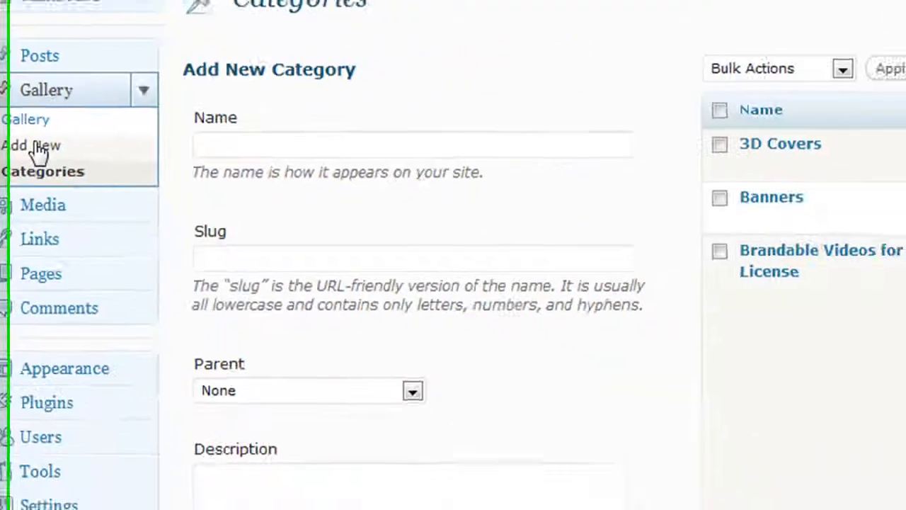
left_click(106, 174)
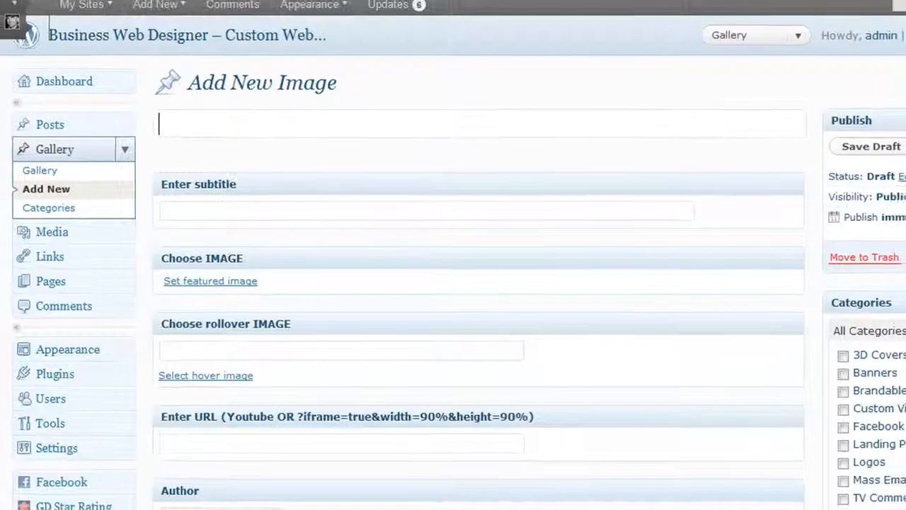
left_click(220, 210)
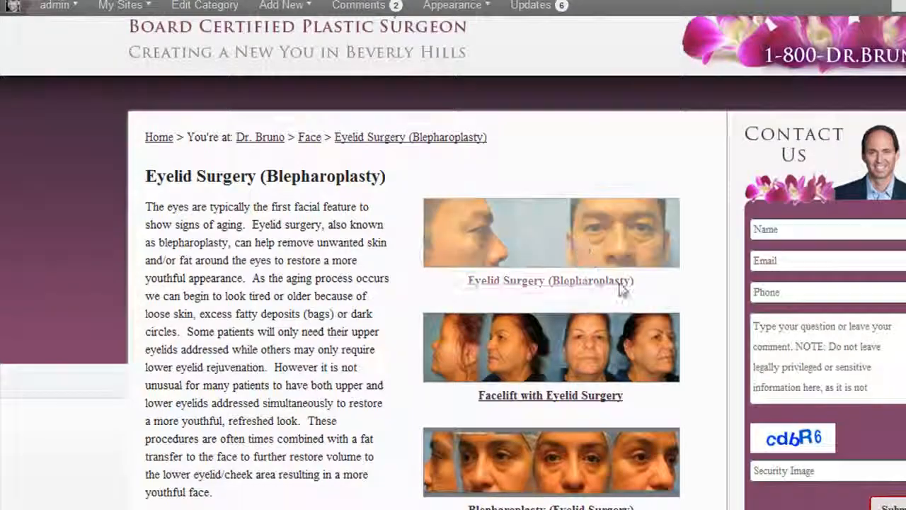
- View the enlarged Eyelid Surgery (Blepharoplasty) photo on the plastic surgeon's page, highlight its caption, and close the photo
left_click(623, 287)
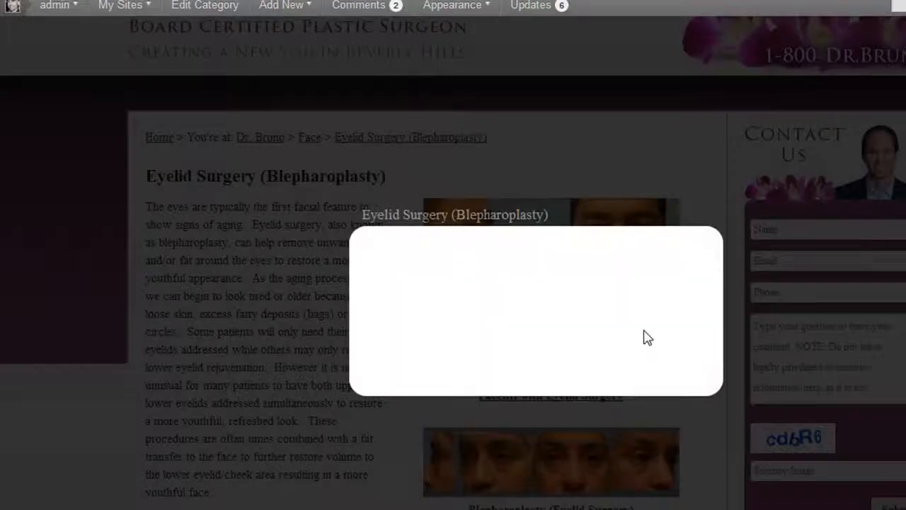
left_click_drag(403, 385, 237, 382)
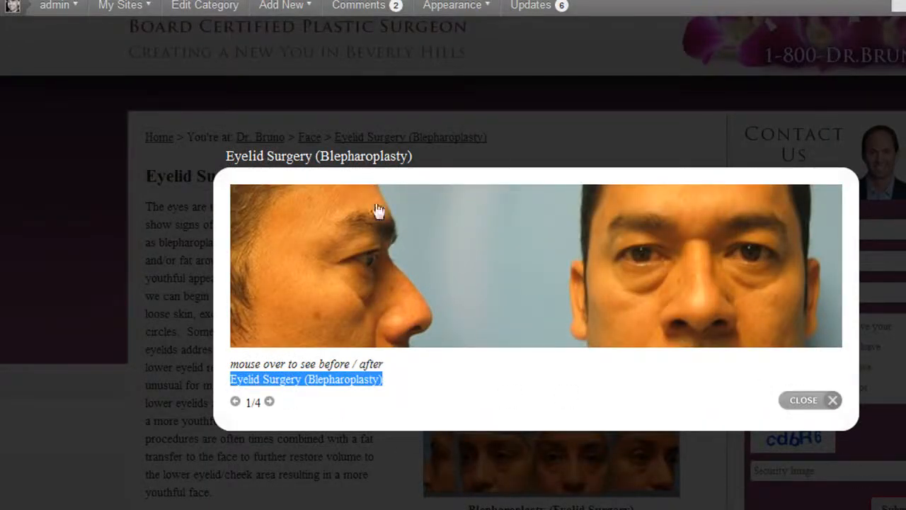
left_click(803, 400)
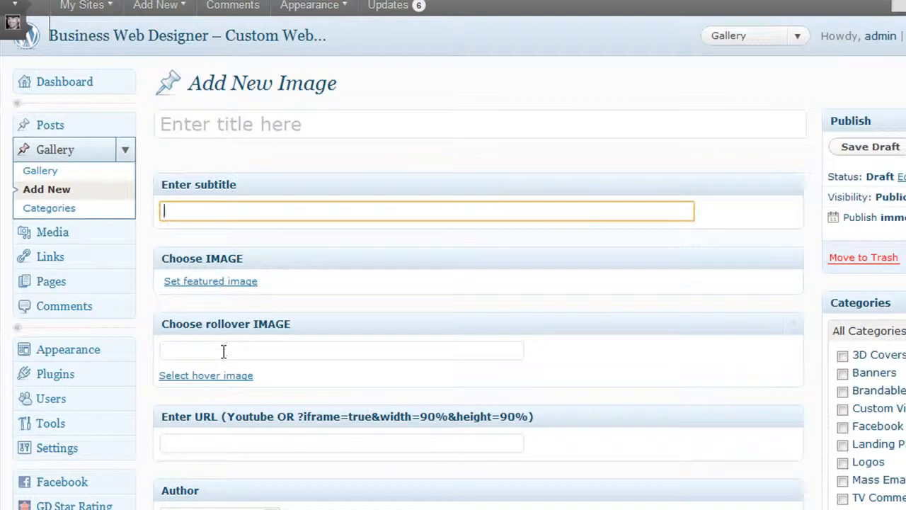
- Expand the Media section, view the Upload New Media page in a separate tab, and return to the Add New Image form
left_click(125, 234)
right_click(49, 274)
left_click(86, 280)
left_click(294, 2)
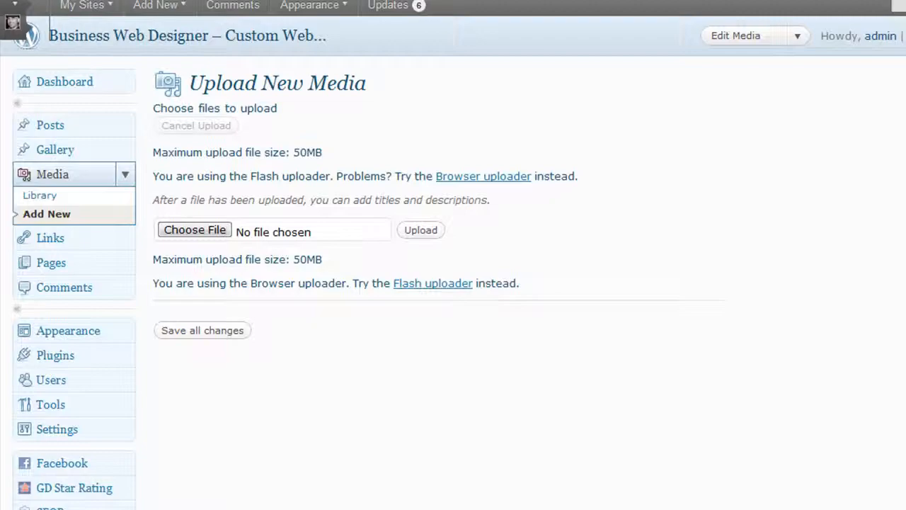
left_click(177, 1)
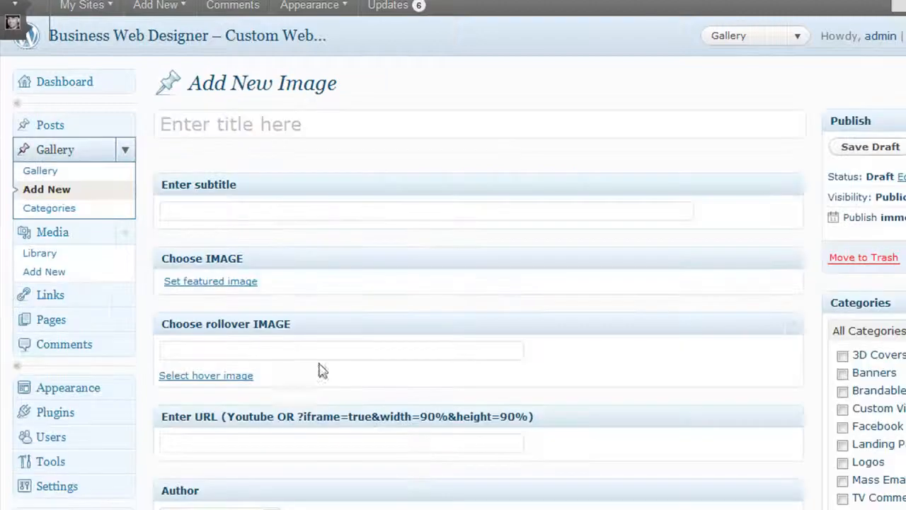
- Open the featured image chooser and examine the available media items and their image settings
left_click(202, 283)
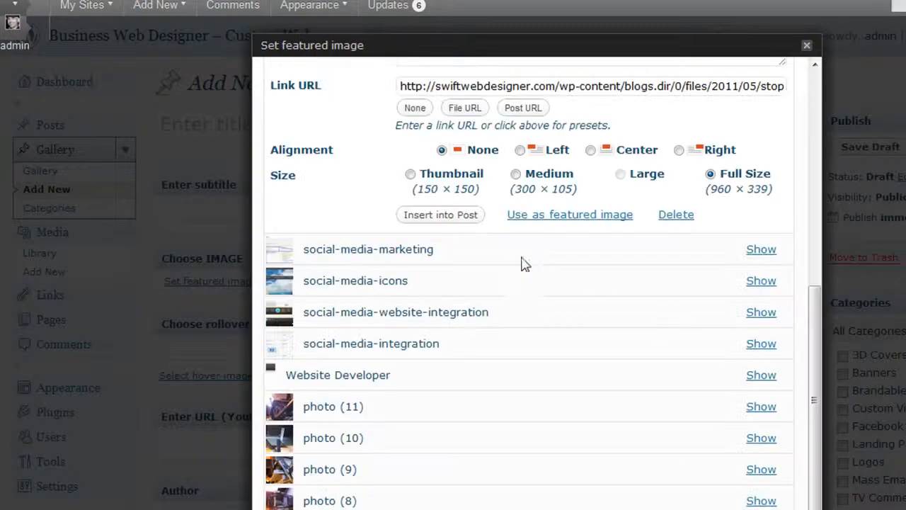
scroll(524, 264, "up", 4)
scroll(533, 269, "down", 5)
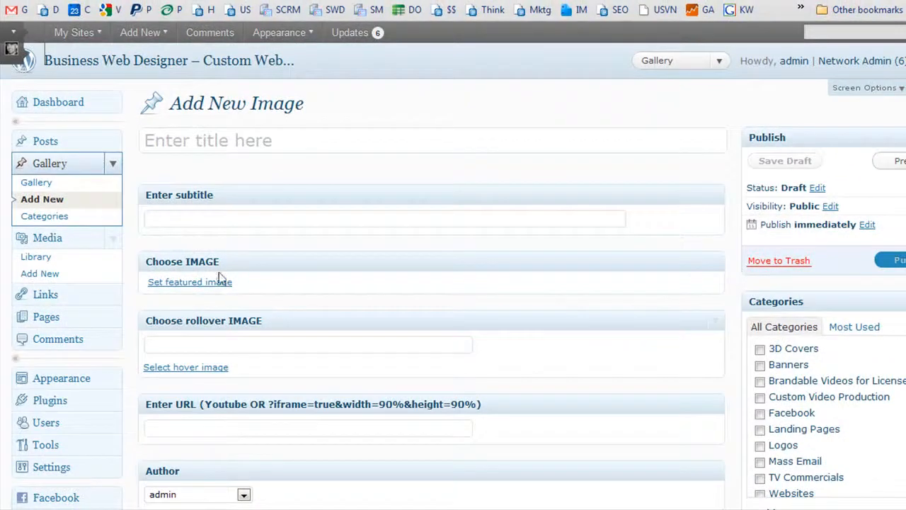
- Copy the file URL of the whitehall-montigue-palm-springs-ca media item and paste it as the rollover image on the Add New Image form
left_click(194, 345)
right_click(190, 136)
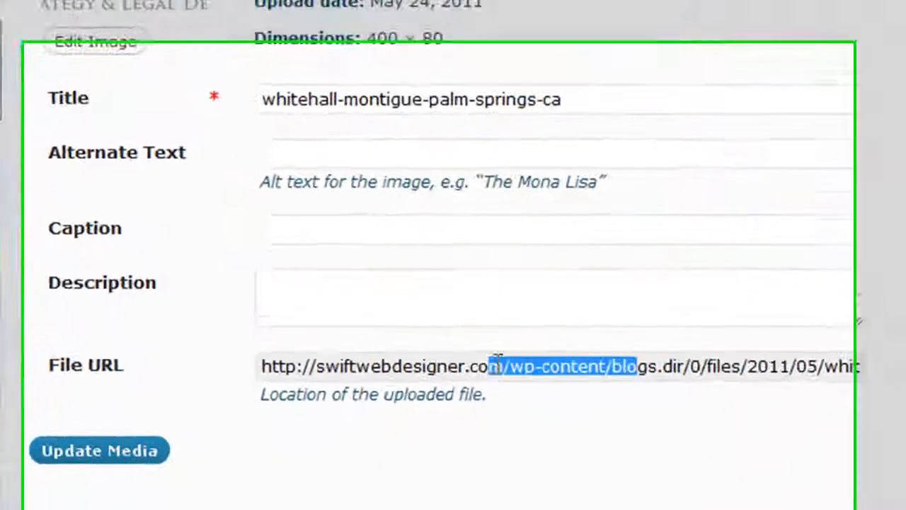
left_click_drag(516, 366, 296, 361)
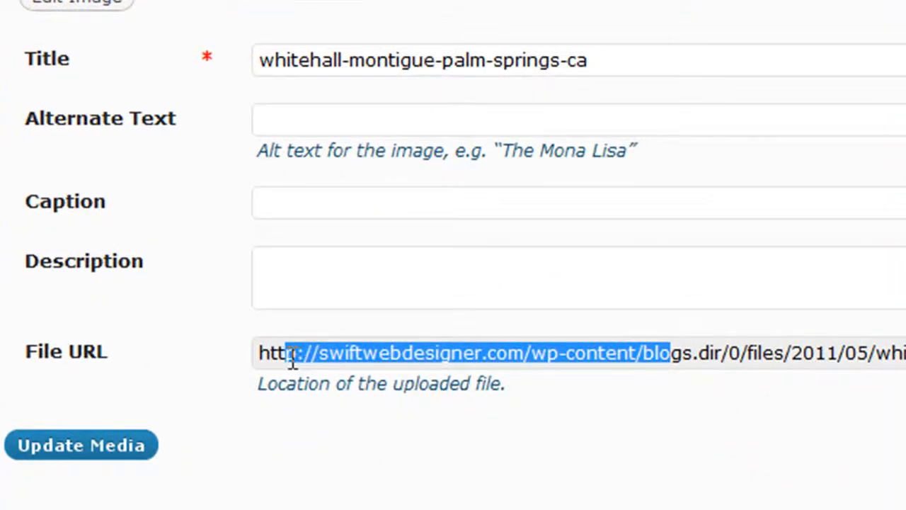
key("ctrl+a")
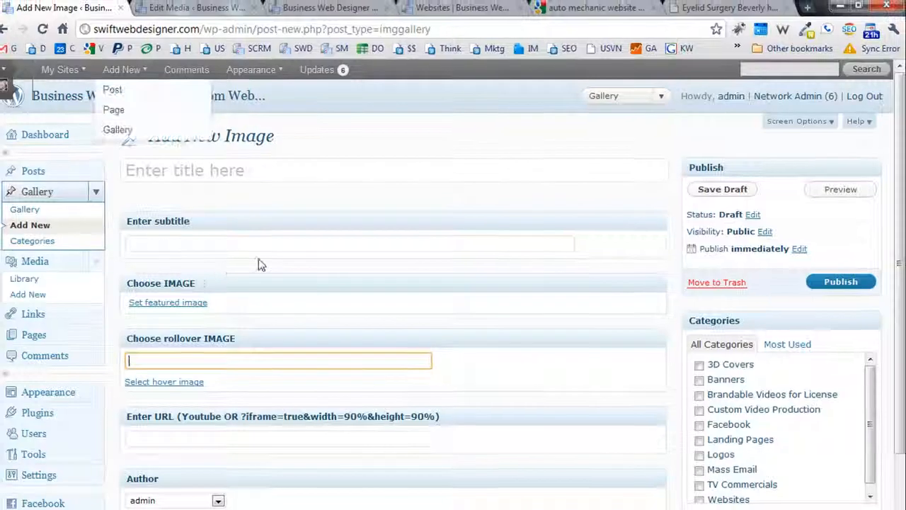
key("ctrl+v")
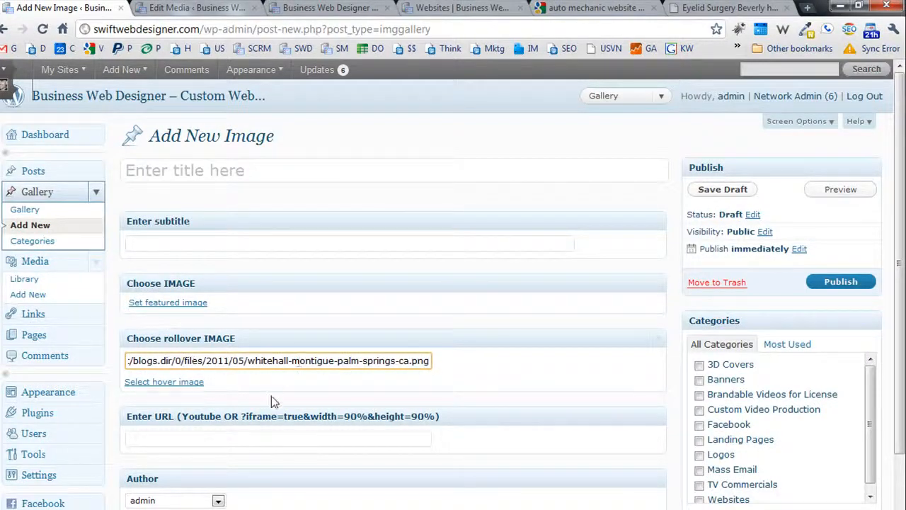
- Review the rest of the Add New Image form, including the URL field, author, and category options
scroll(271, 396, "down", 1)
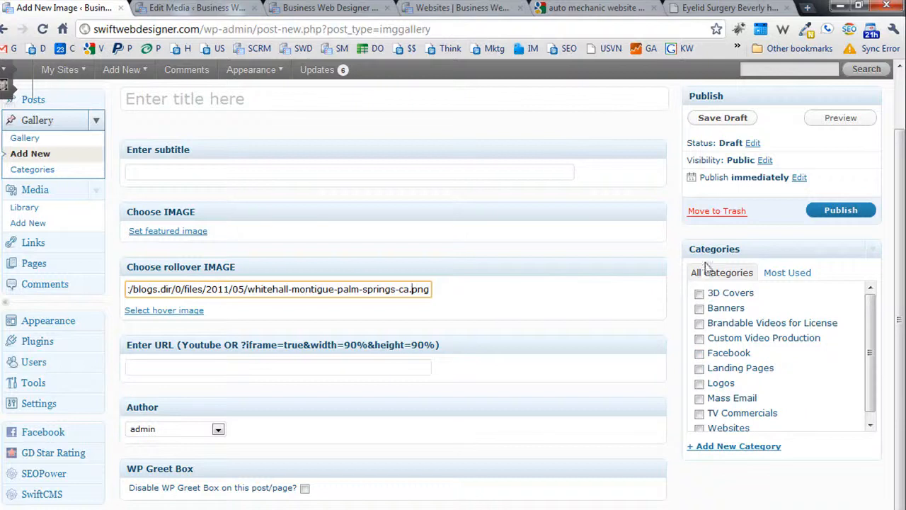
scroll(674, 362, "up", 1)
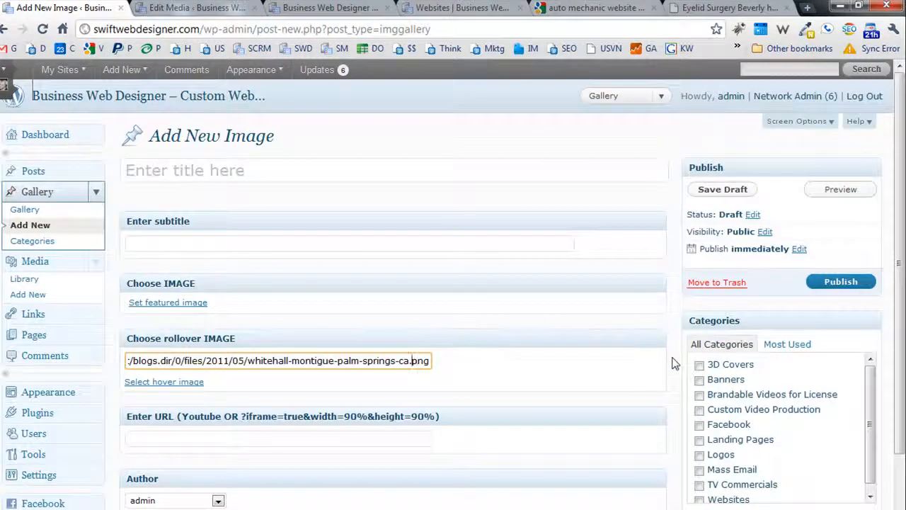
scroll(674, 363, "down", 1)
scroll(674, 363, "up", 1)
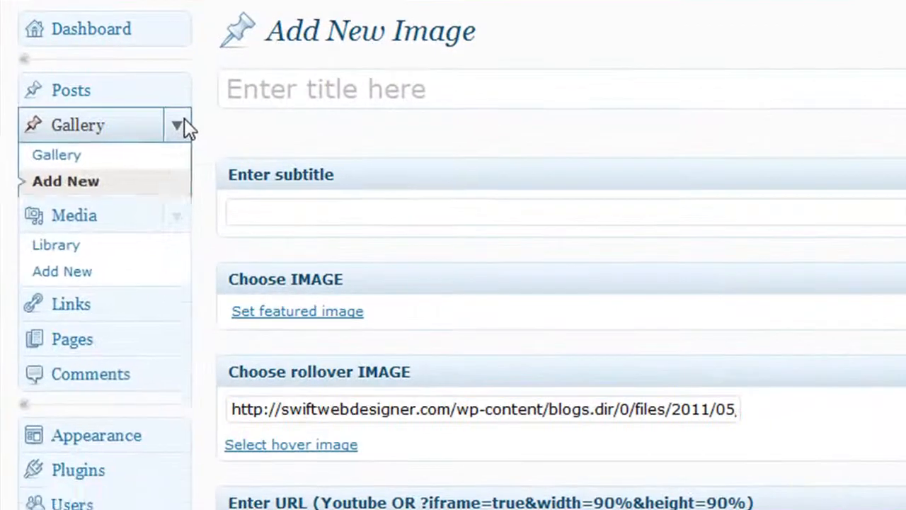
- Collapse the Gallery and Media sections, open the Pages list, and look through the site's pages
left_click(183, 126)
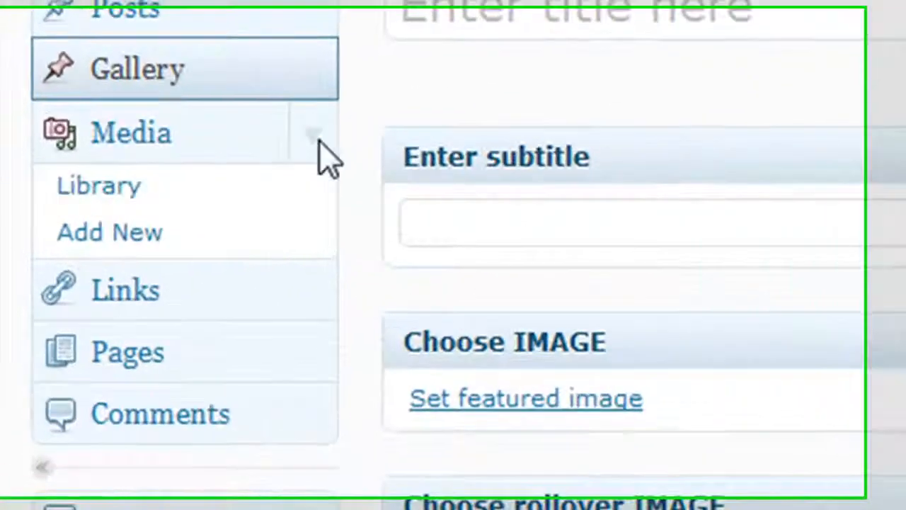
left_click(189, 161)
left_click(189, 291)
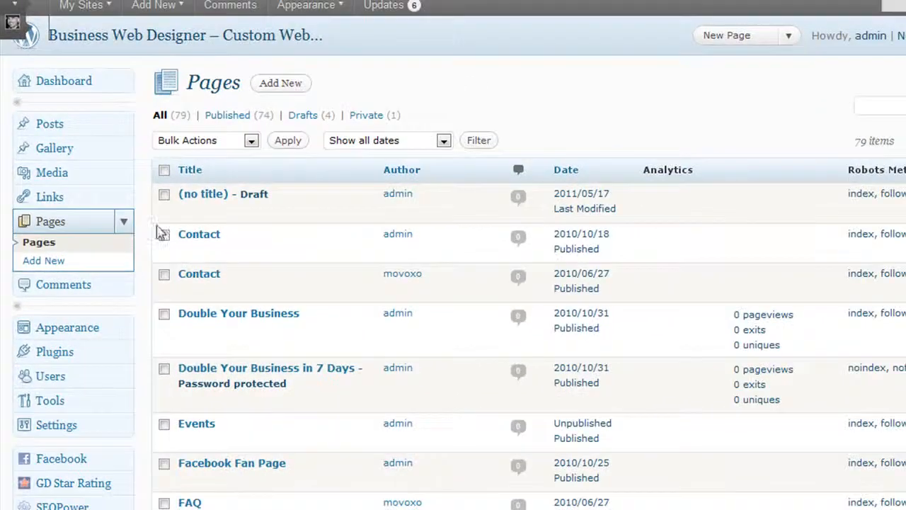
scroll(318, 315, "down", 3)
scroll(315, 310, "up", 4)
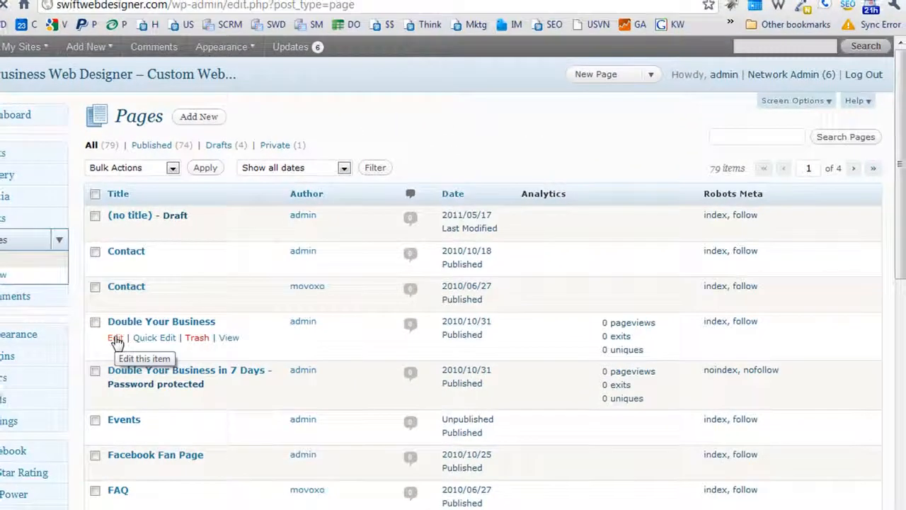
- Open the Double Your Business page for editing and compare its HTML and Visual views, finishing in Visual view
left_click(116, 340)
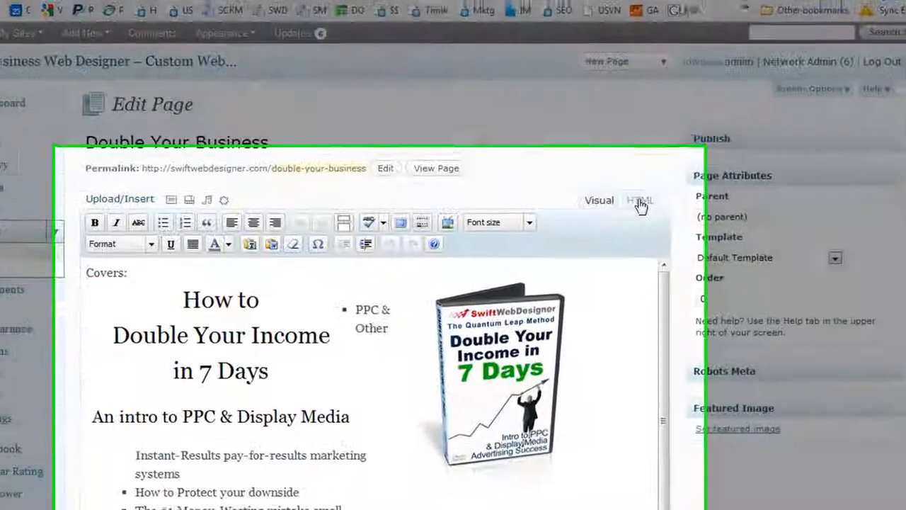
left_click(641, 202)
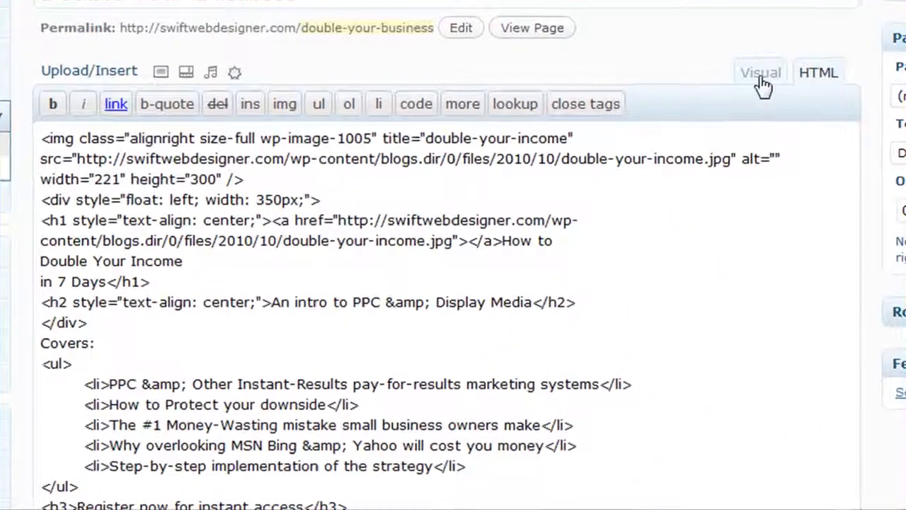
left_click(761, 73)
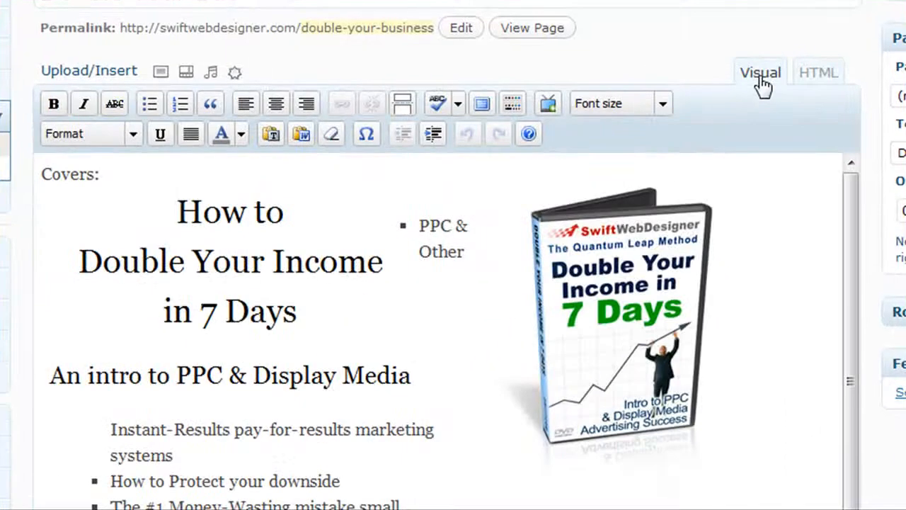
left_click(817, 74)
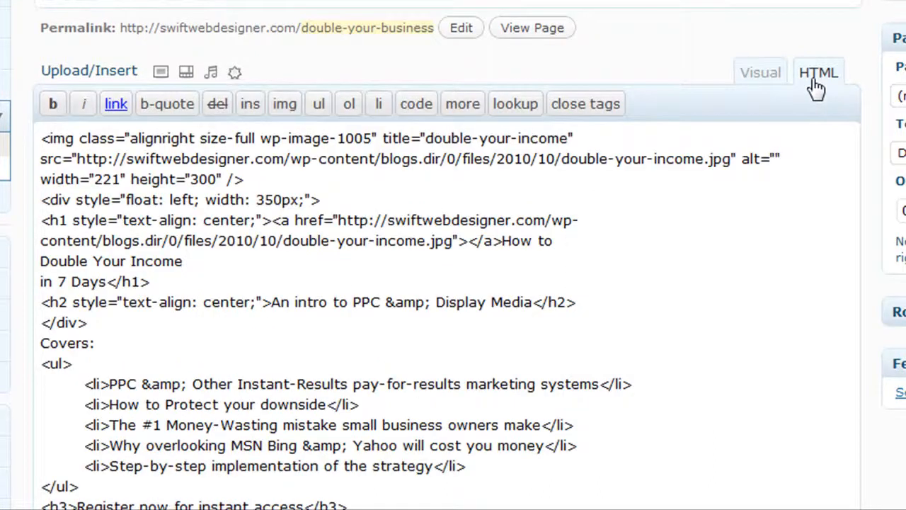
left_click(760, 73)
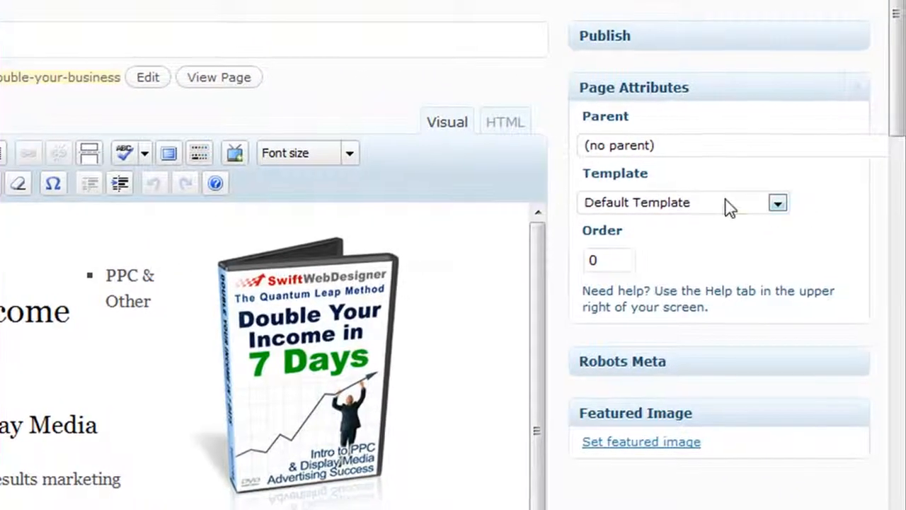
- Browse the available page templates for the Double Your Business page, from Default Template through the Landing Capture and Content layouts
left_click(729, 207)
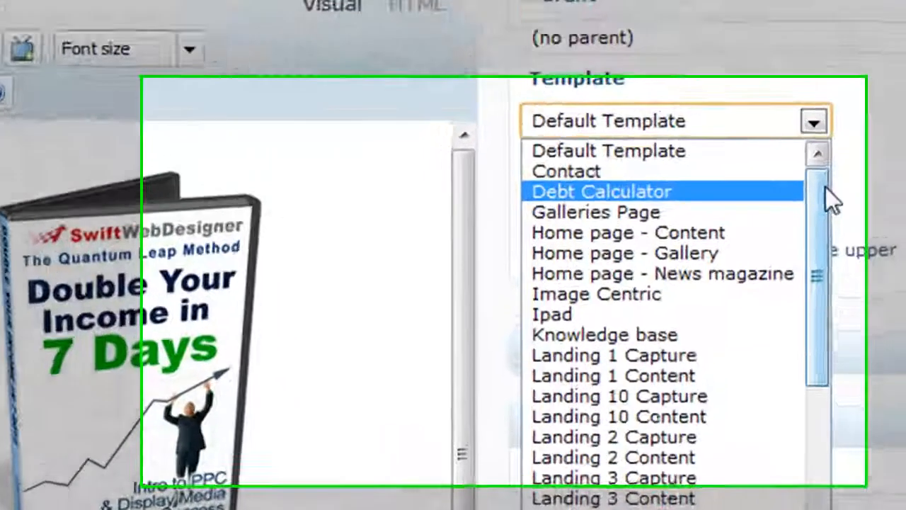
left_click_drag(782, 255, 777, 367)
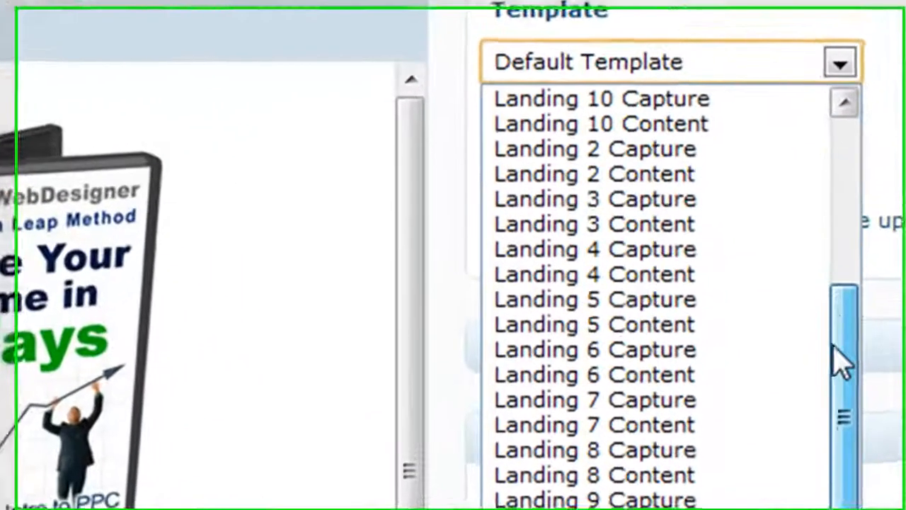
left_click_drag(850, 410, 835, 127)
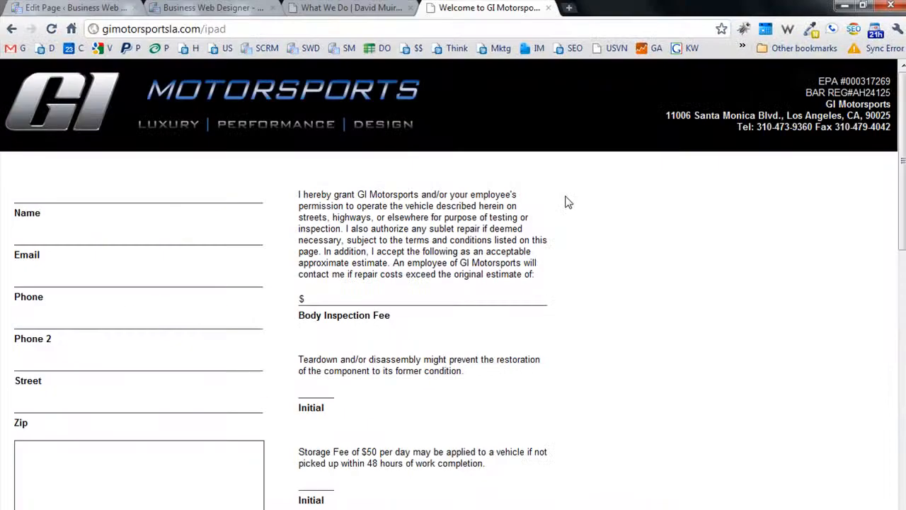
- Examine the GI Motorsports iPad customer form down to the comments field and service terms
scroll(567, 203, "down", 15)
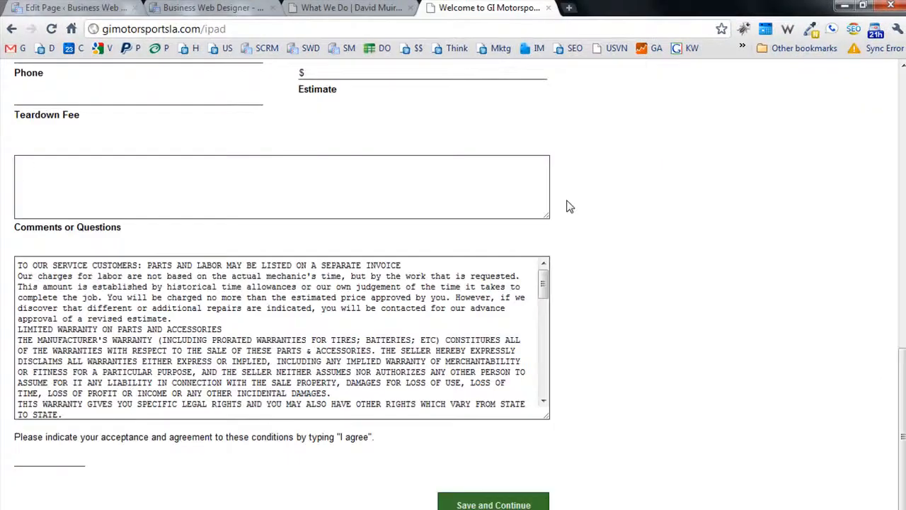
- Review the GI Motorsports iPad form from its contact fields down through the fee sections, returning to the form's header
scroll(570, 206, "up", 15)
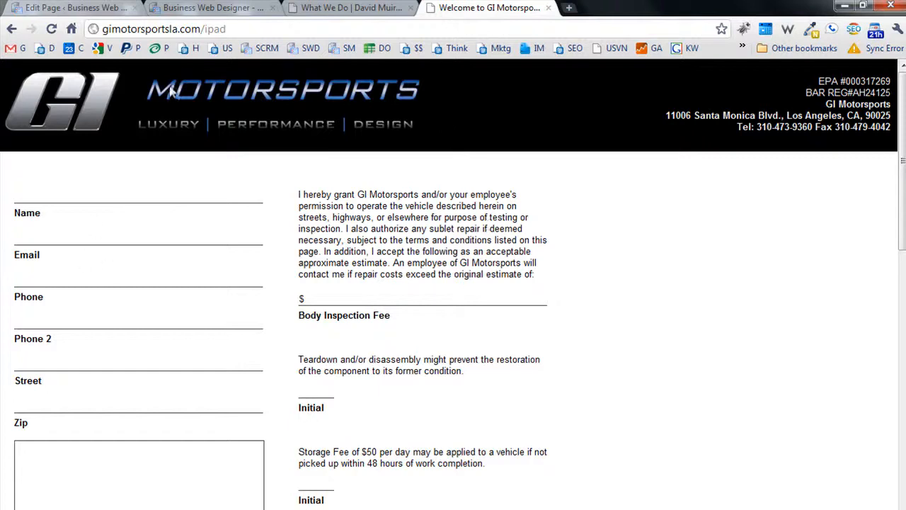
left_click(96, 241)
left_click(96, 281)
scroll(283, 283, "down", 2)
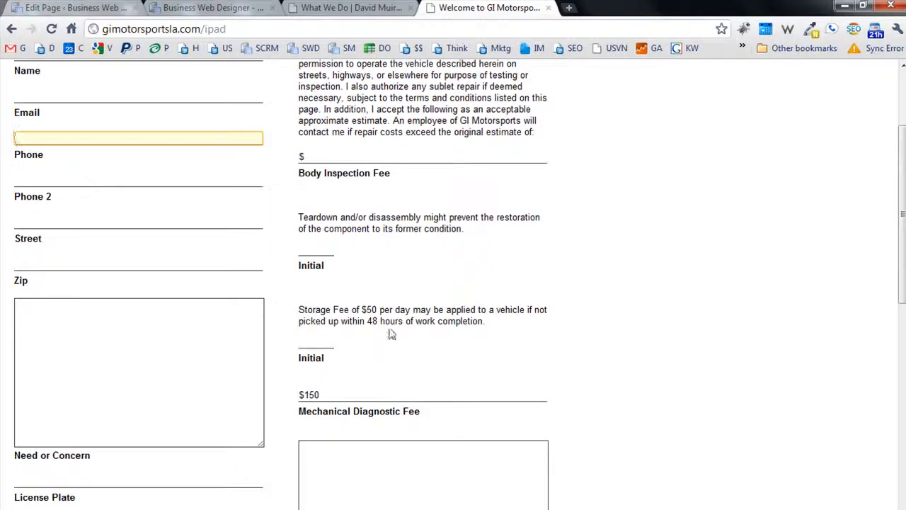
scroll(486, 249, "down", 8)
scroll(486, 248, "up", 6)
scroll(486, 248, "up", 4)
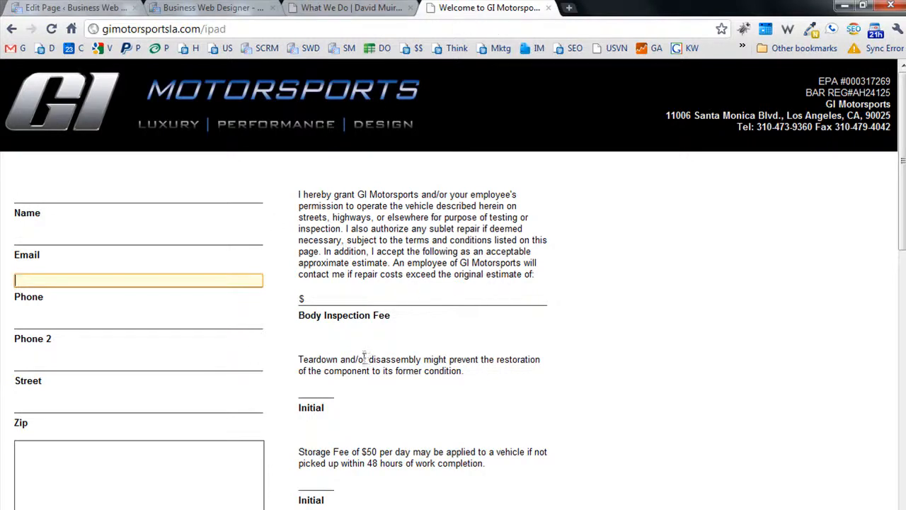
- Compare the open example sites, viewing the Business Web Designer homepage and the David Muir What We Do page
left_click(347, 10)
left_click(212, 9)
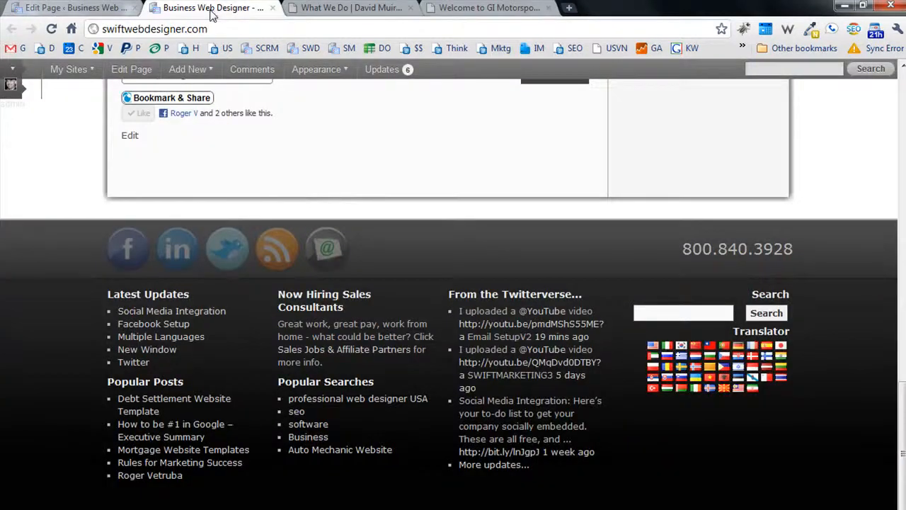
left_click(362, 11)
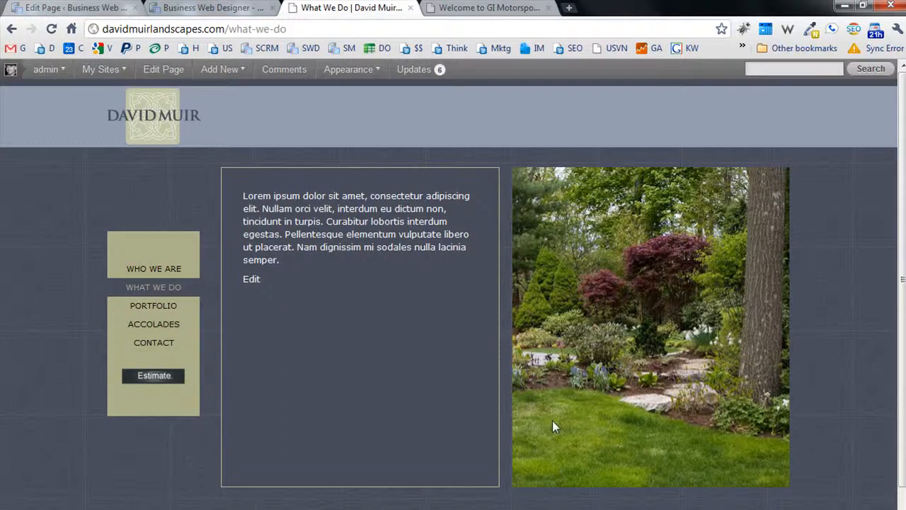
- Return to the Double Your Business page editor and view its template choices, keeping Default Template, and its parent page choices
left_click(80, 8)
left_click(825, 276)
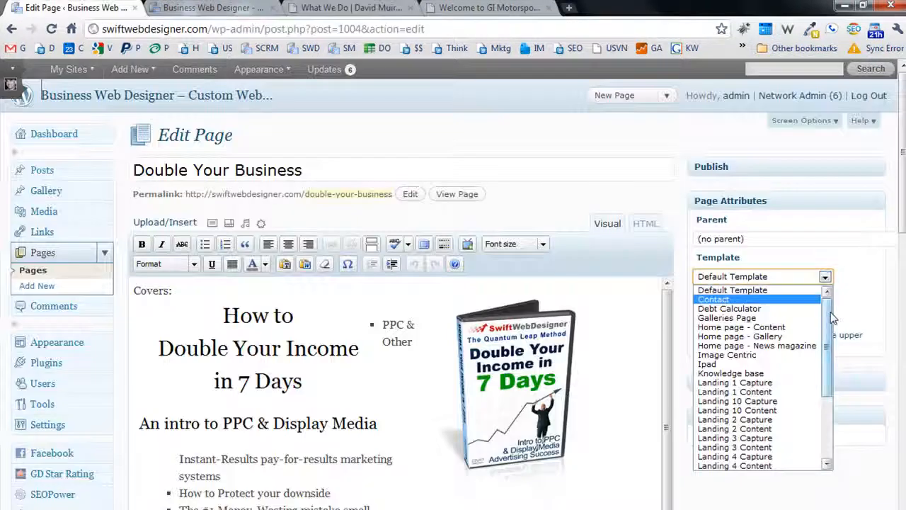
left_click_drag(829, 314, 827, 291)
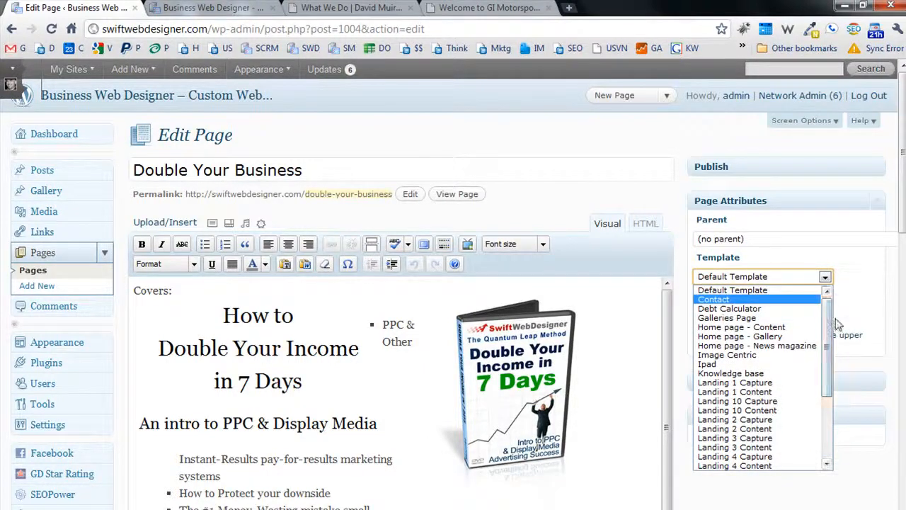
left_click_drag(825, 329, 827, 290)
left_click(799, 267)
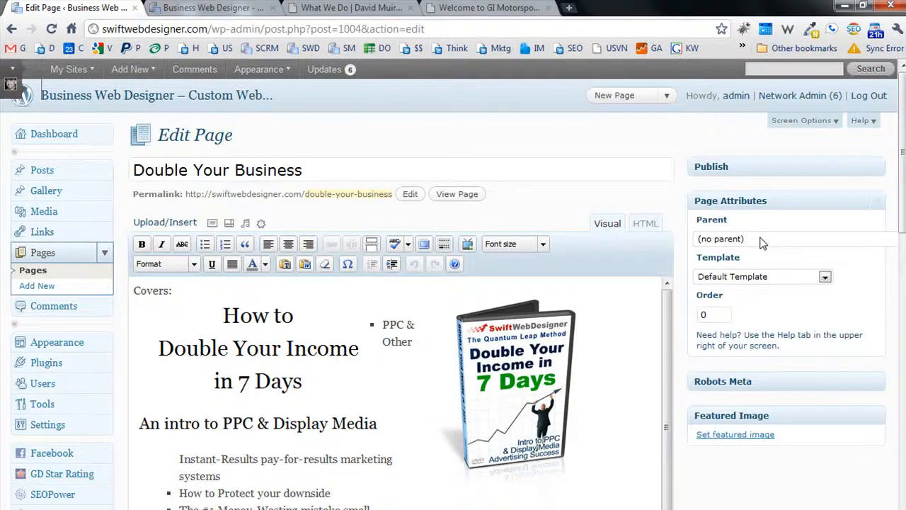
left_click(763, 243)
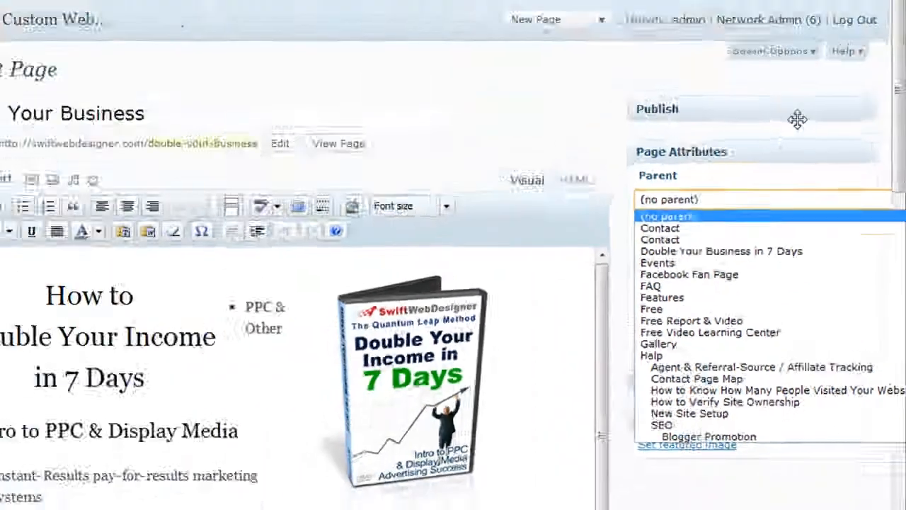
- Expand the Publish settings of the page and view its visibility options, cancelling without a change
left_click(868, 172)
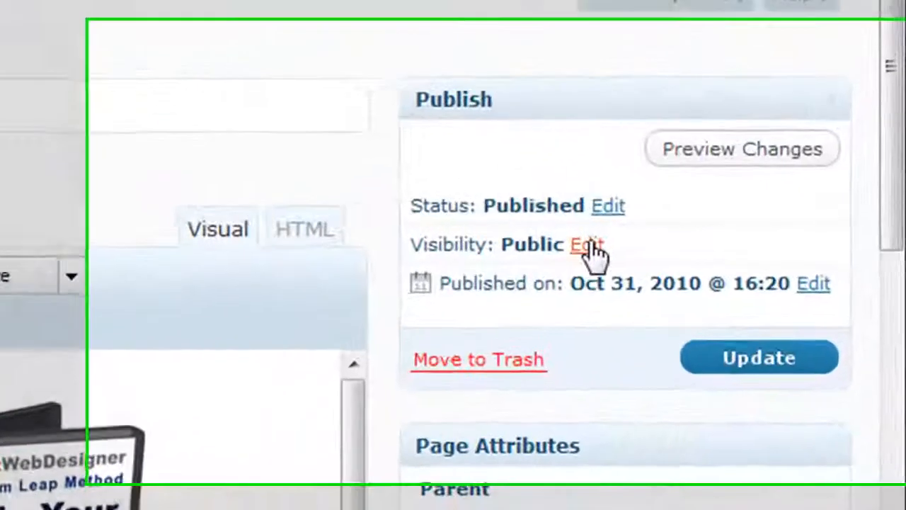
left_click(592, 246)
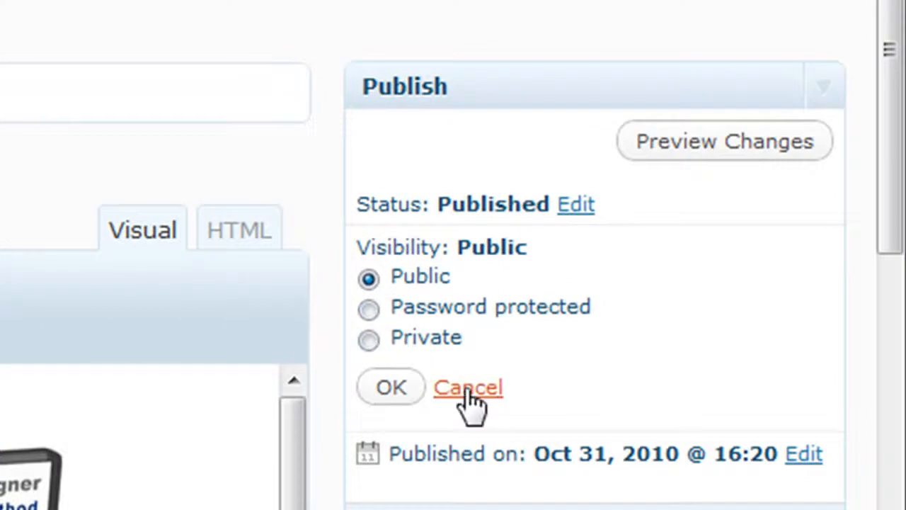
left_click(467, 389)
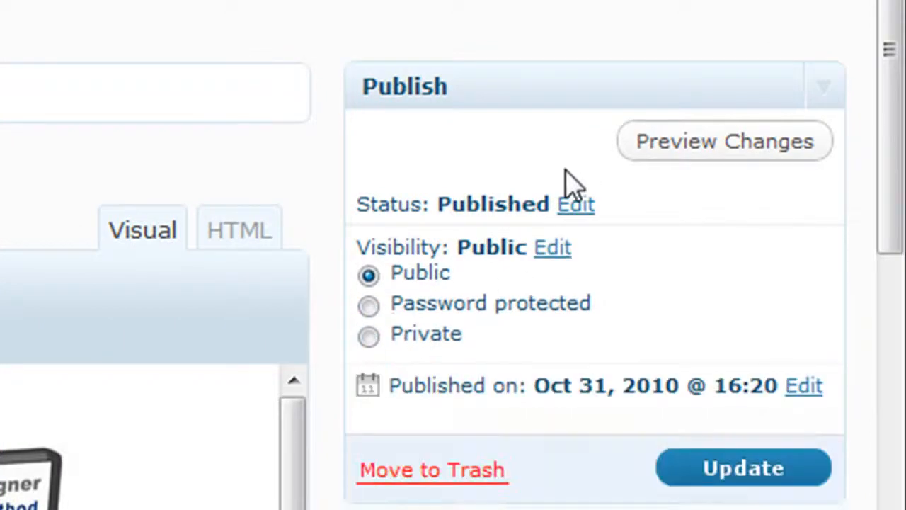
- View the page's publication status choices and the publish date settings, cancelling each without a change
left_click(576, 206)
left_click(514, 244)
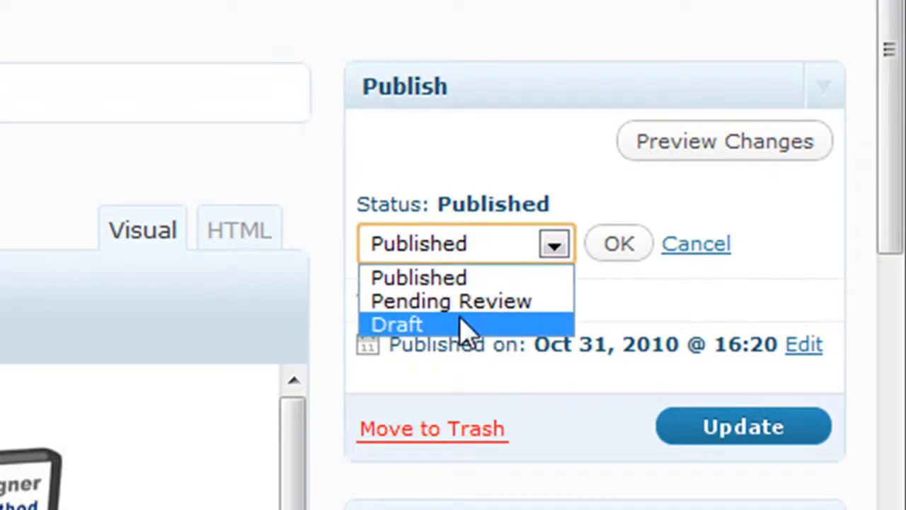
left_click(716, 246)
left_click(716, 246)
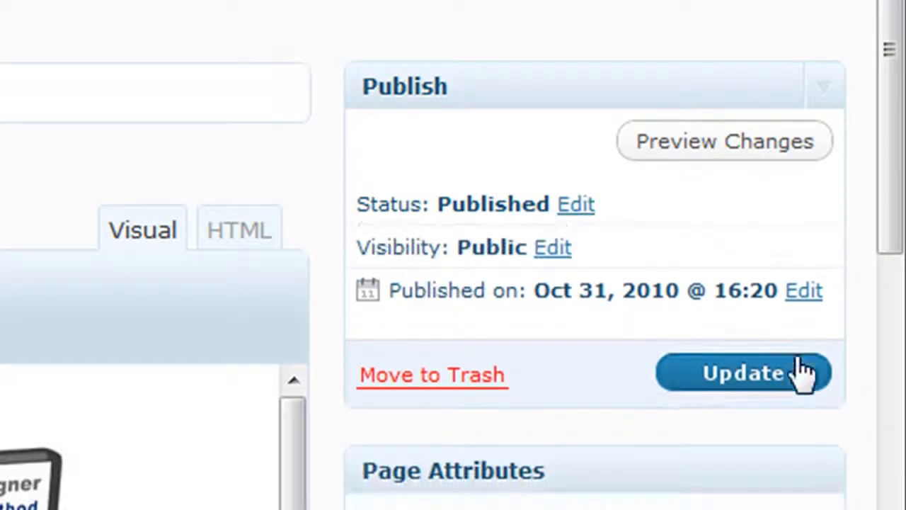
left_click(803, 292)
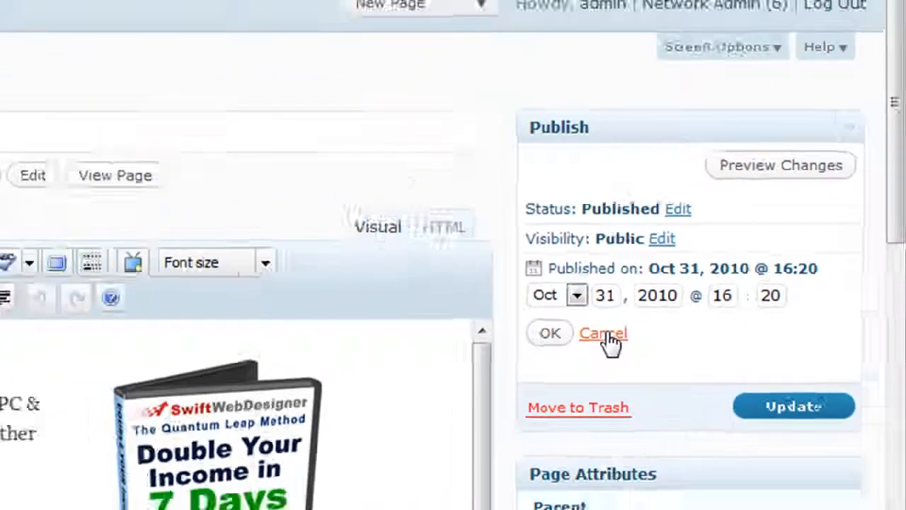
left_click(475, 385)
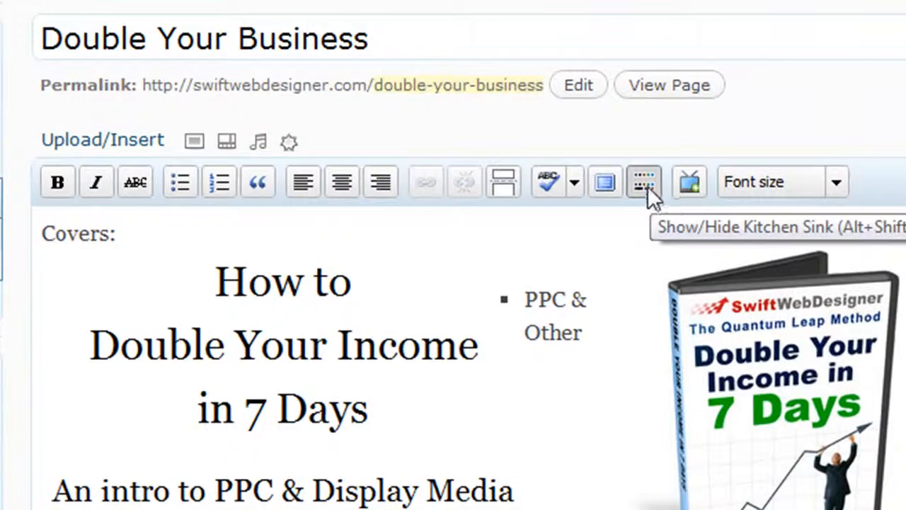
- Show the editor's Kitchen Sink formatting row and check the formats applied to the page's title, subheading and lower text
left_click(645, 182)
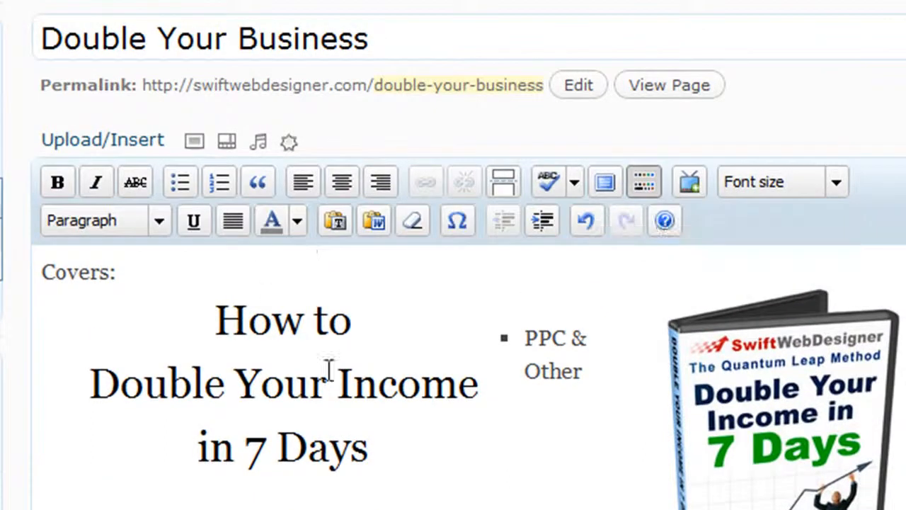
left_click_drag(379, 456, 203, 320)
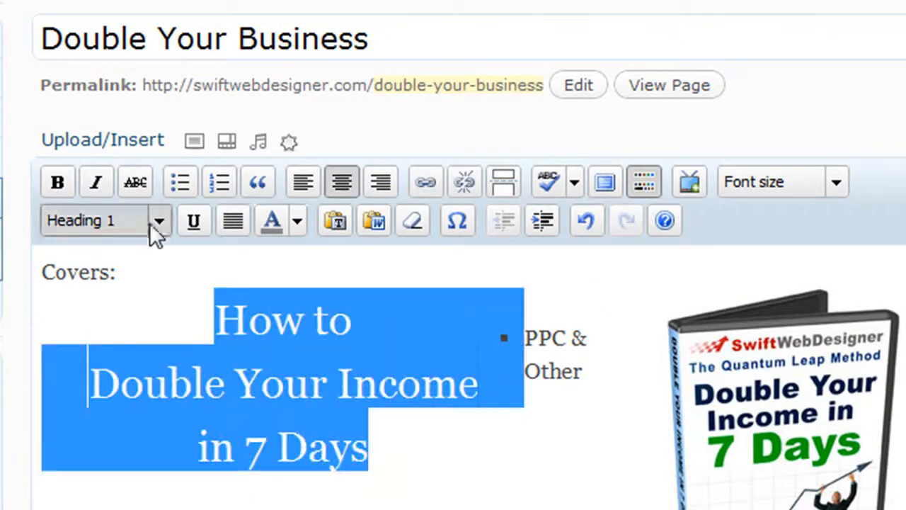
left_click(469, 507)
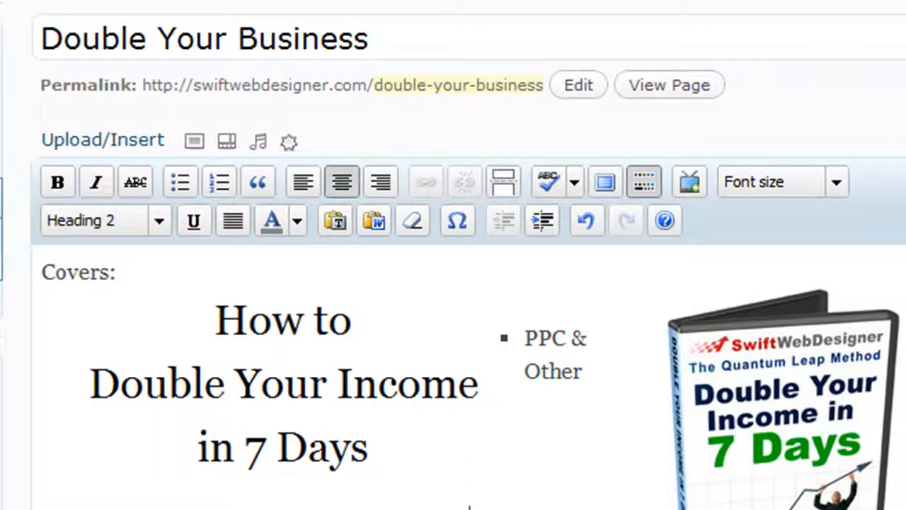
left_click_drag(384, 505, 124, 504)
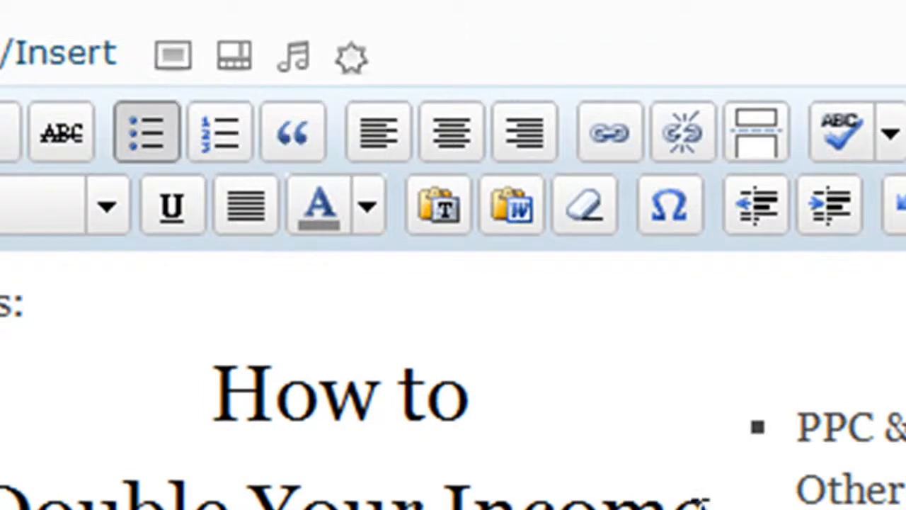
scroll(698, 501, "down", 3)
left_click(698, 496)
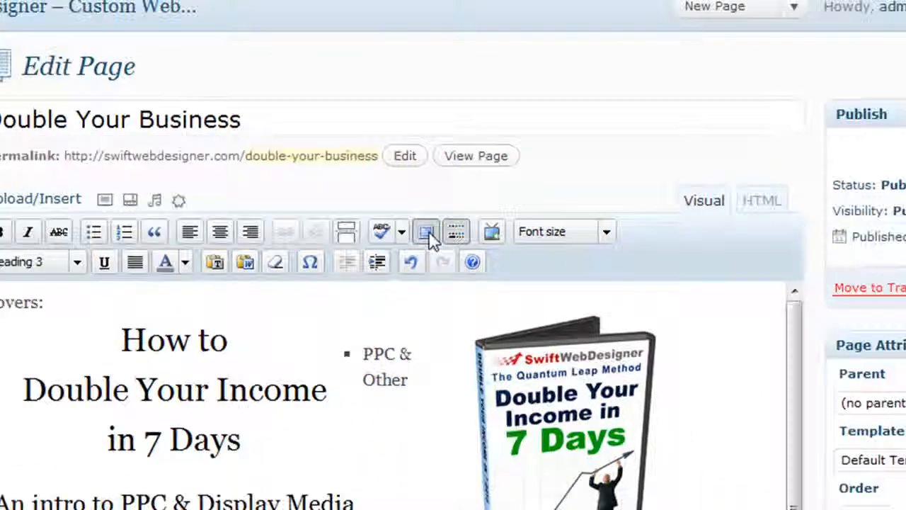
- Show the page content in the full-screen editor and return to the normal editing view
left_click(433, 199)
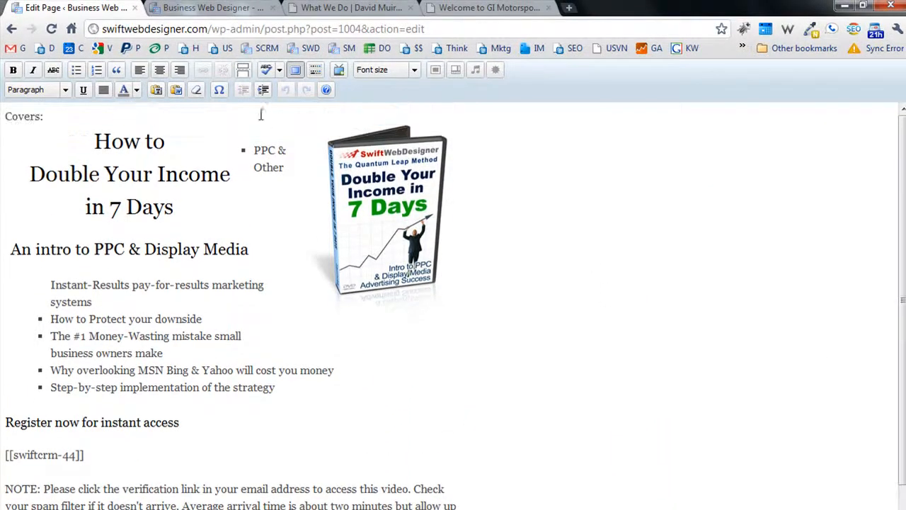
left_click(296, 74)
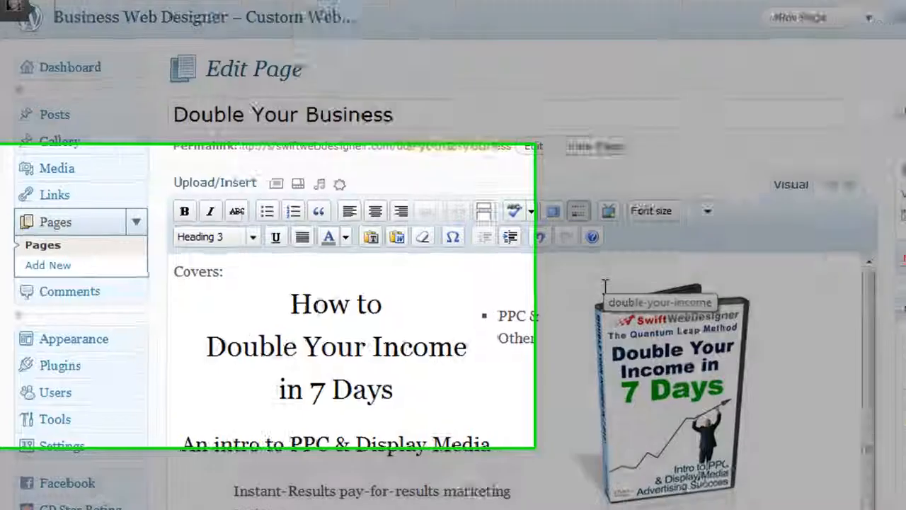
- Collapse the Pages section of the admin menu and expand the Appearance section
left_click(136, 223)
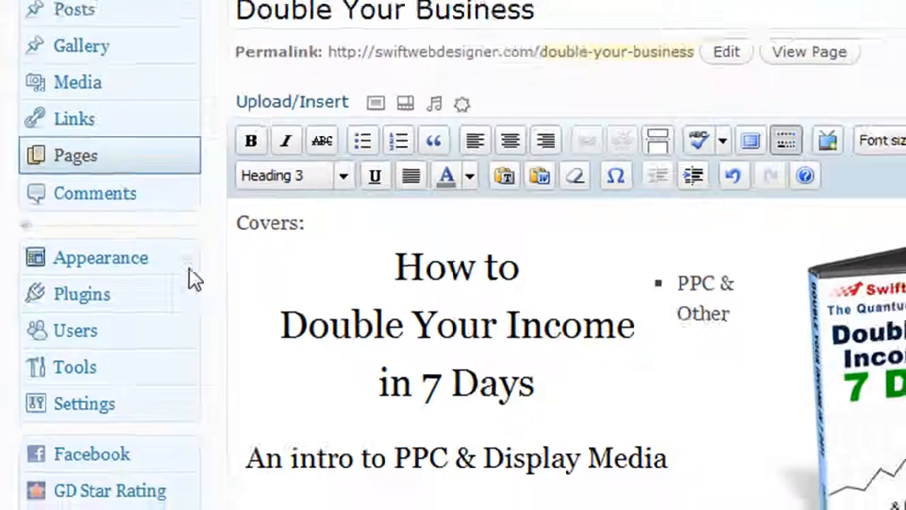
left_click(240, 265)
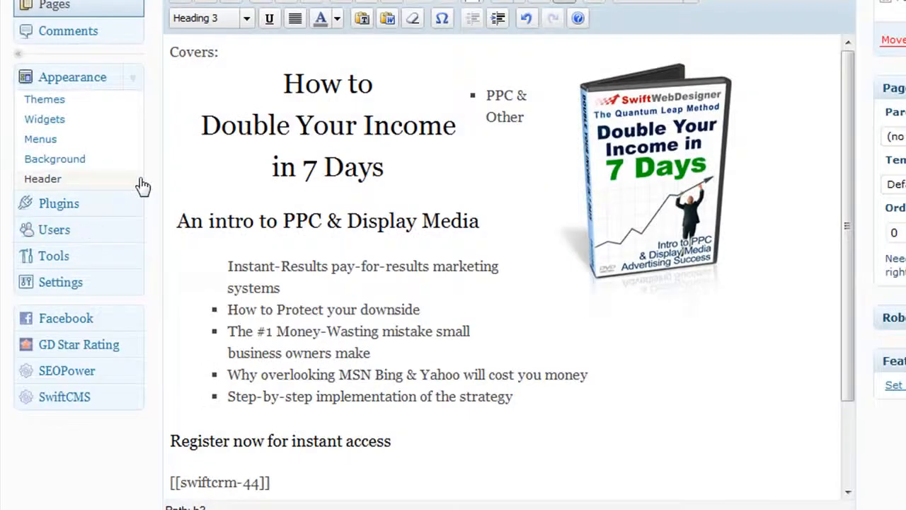
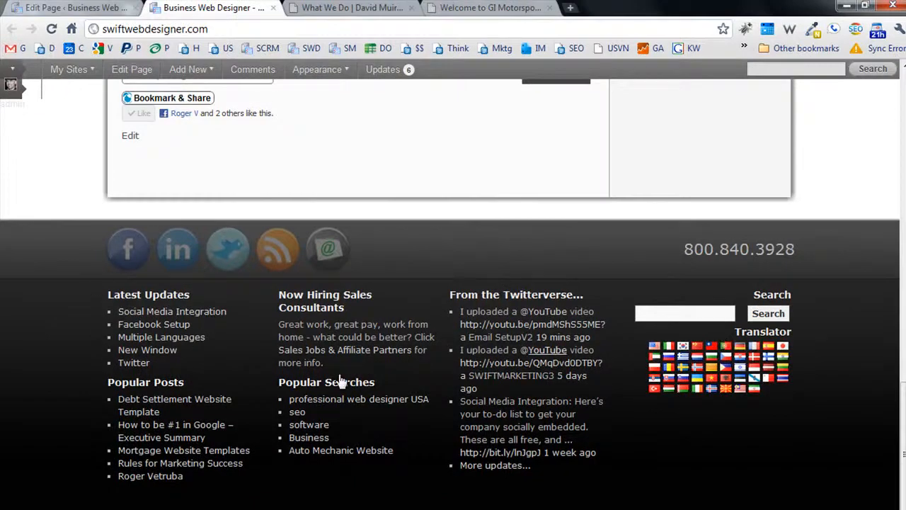
- Examine the public homepage's sidebar images, search box and Free Initial Consultation form, down to the project enquiry form
scroll(699, 367, "up", 15)
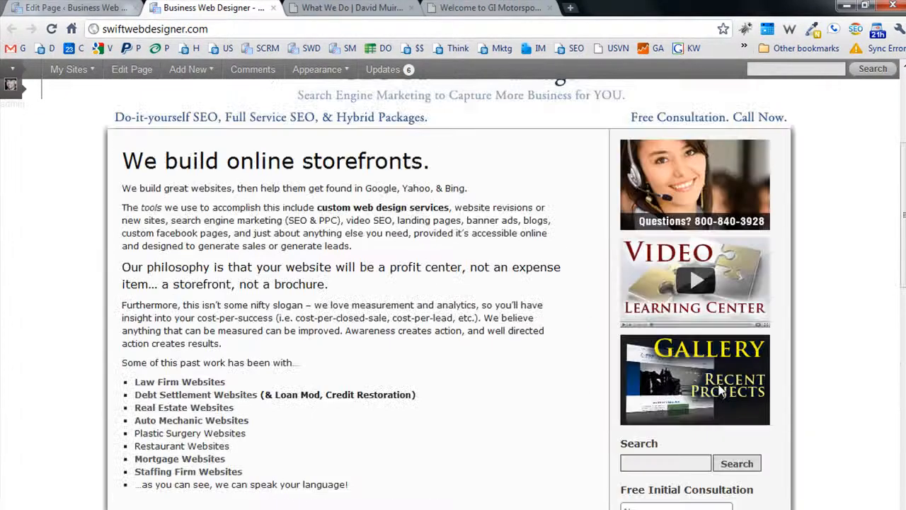
scroll(695, 223, "down", 2)
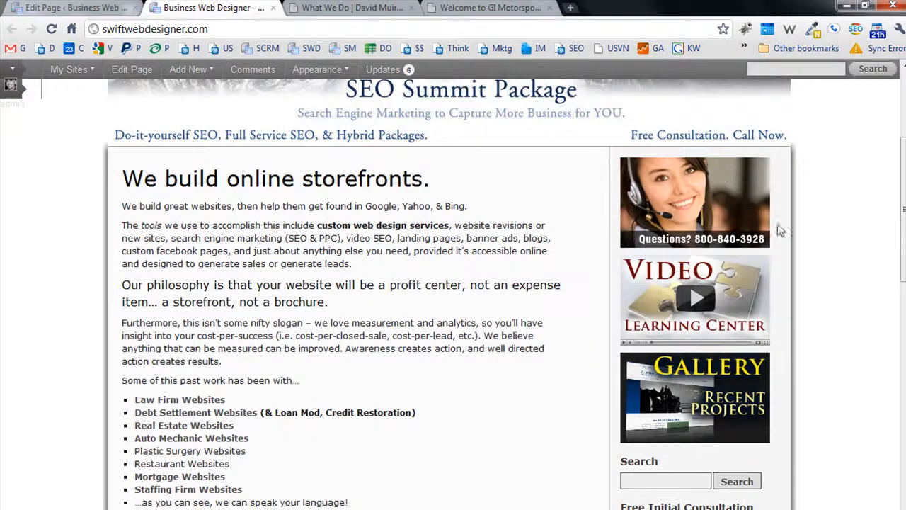
scroll(707, 435, "down", 4)
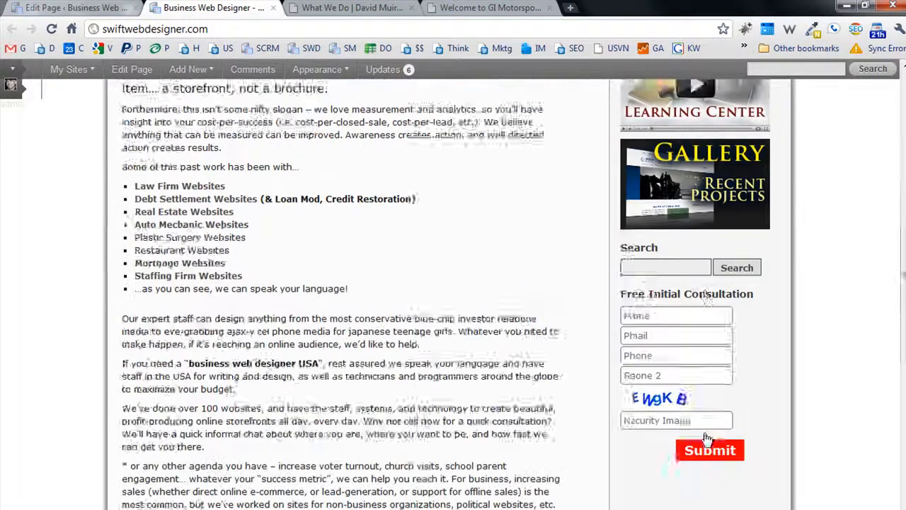
scroll(706, 435, "up", 2)
scroll(705, 435, "down", 1)
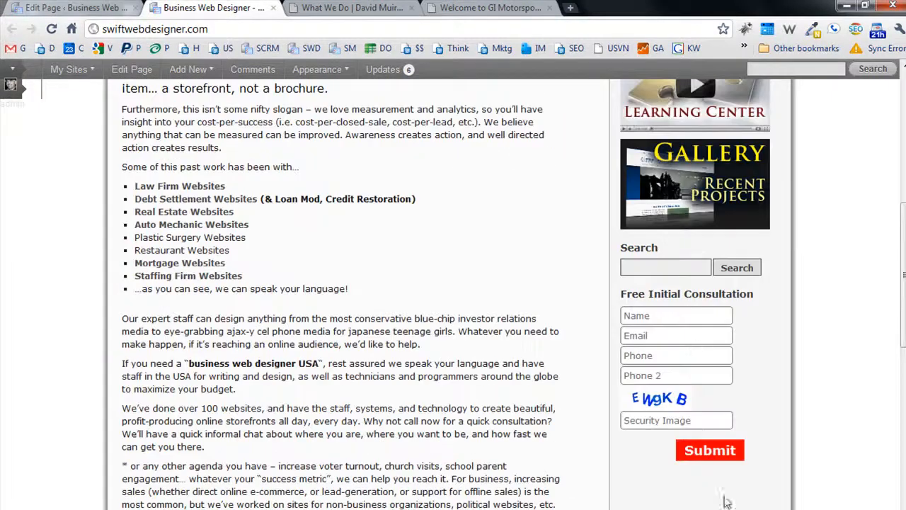
scroll(365, 263, "down", 5)
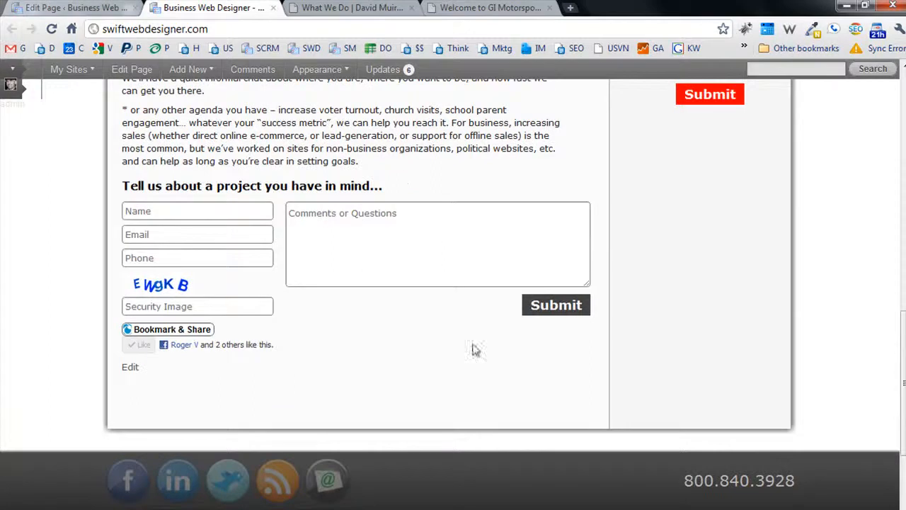
- Return to the Widgets page, expand the Primary sidebar area, and compare its widgets with the public homepage's sidebar
left_click(54, 8)
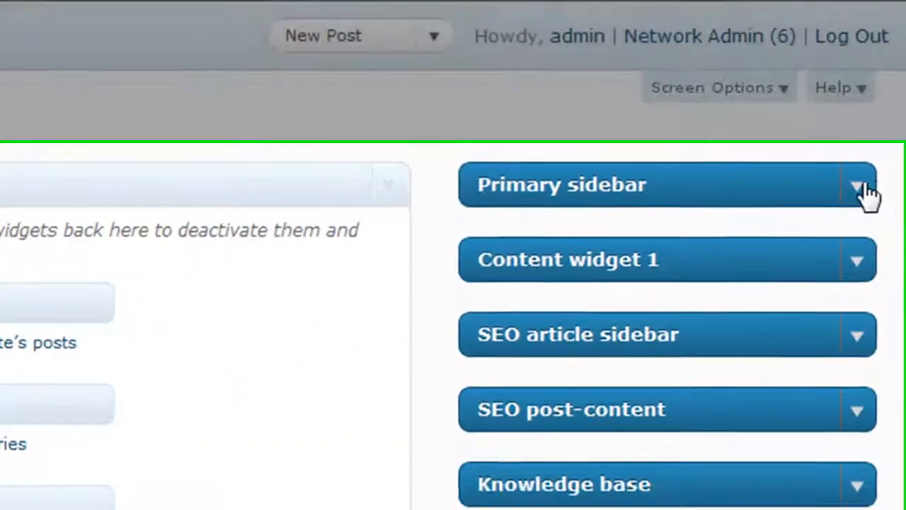
left_click(858, 205)
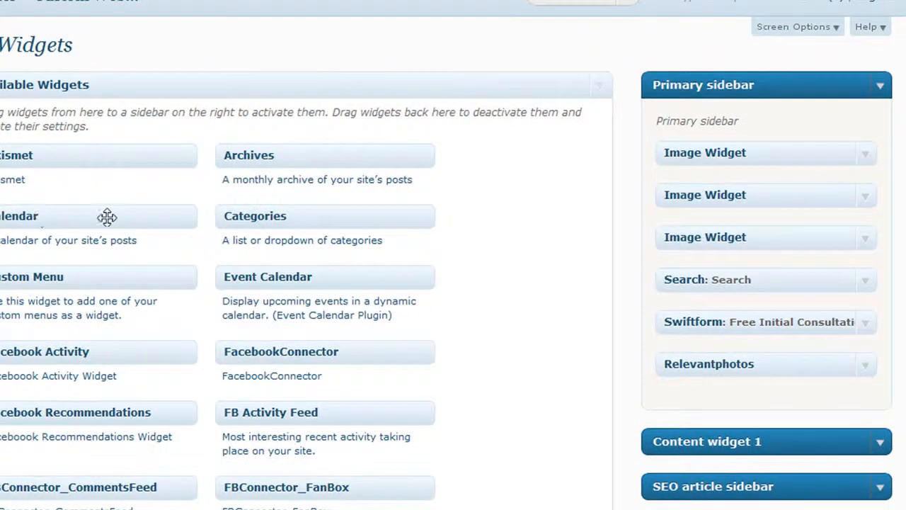
left_click_drag(69, 219, 37, 259)
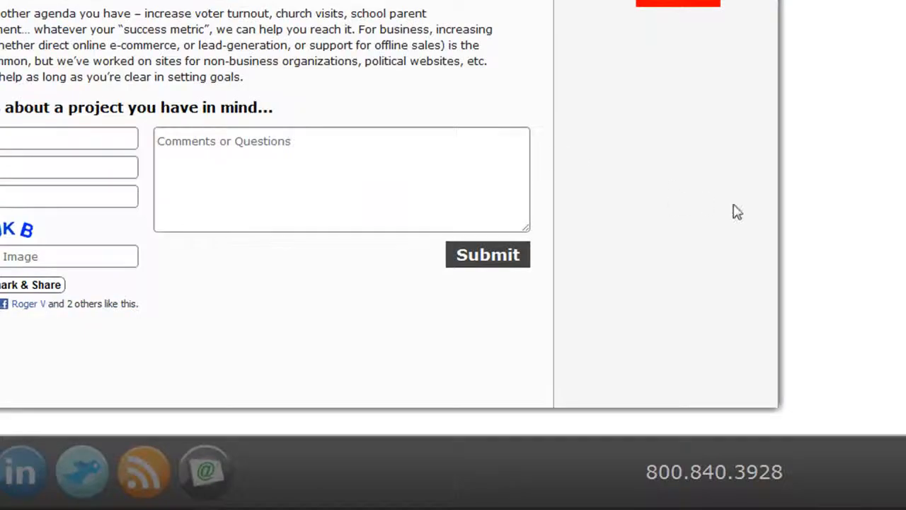
scroll(734, 210, "up", 10)
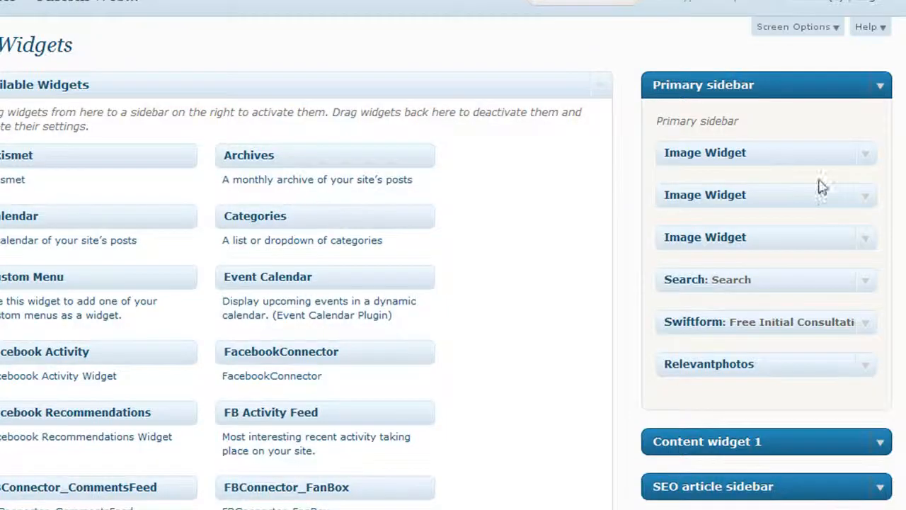
- Expand the first Image Widget in the Primary sidebar, review its image, link and size settings, and collapse it
left_click(866, 157)
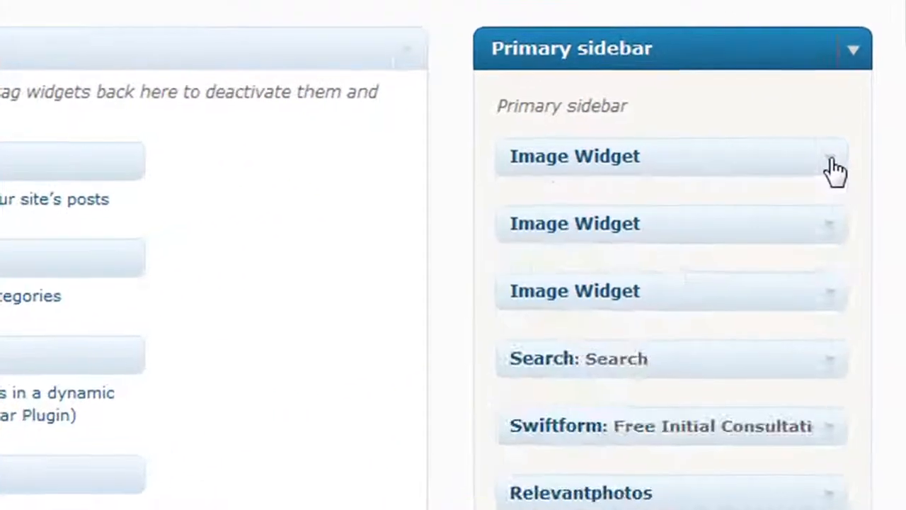
left_click(838, 159)
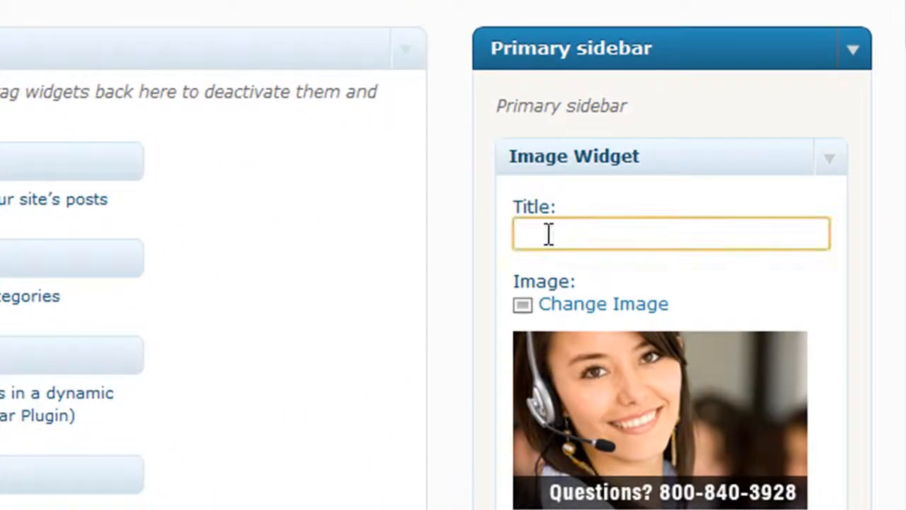
scroll(648, 432, "down", 5)
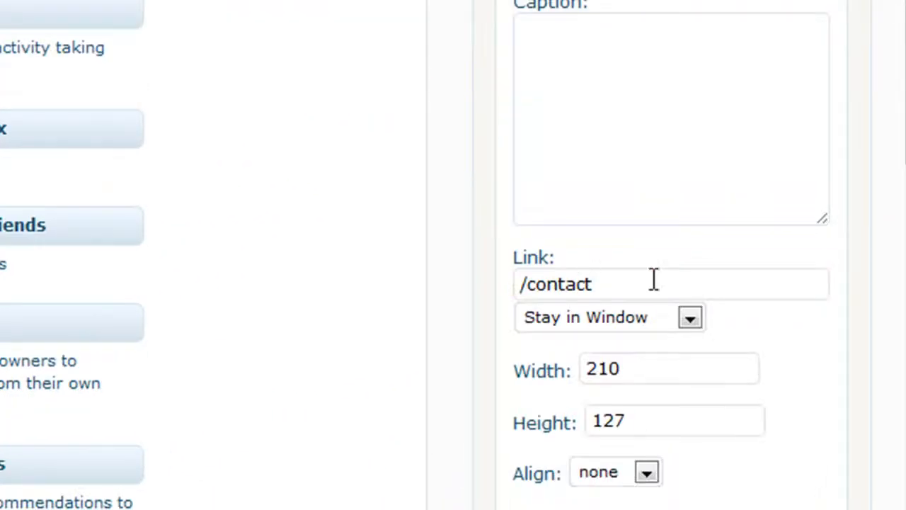
left_click_drag(654, 279, 483, 278)
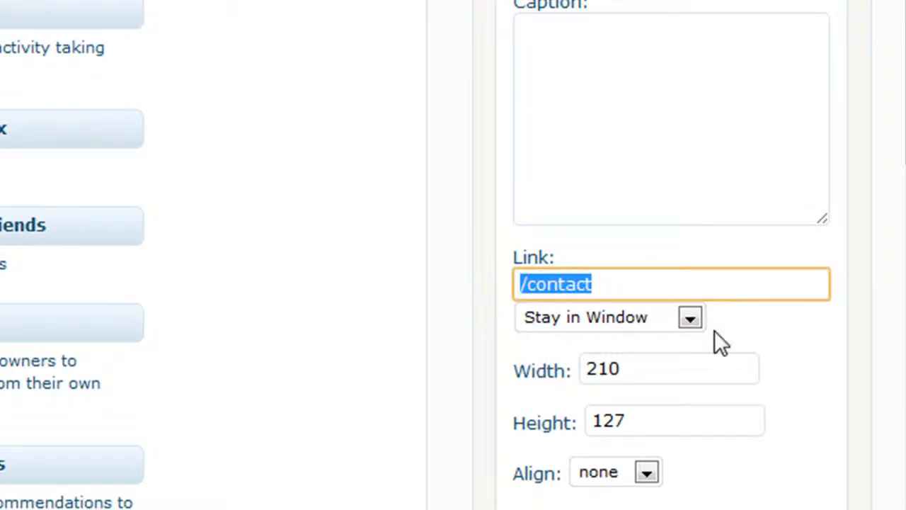
scroll(714, 329, "up", 5)
left_click(829, 160)
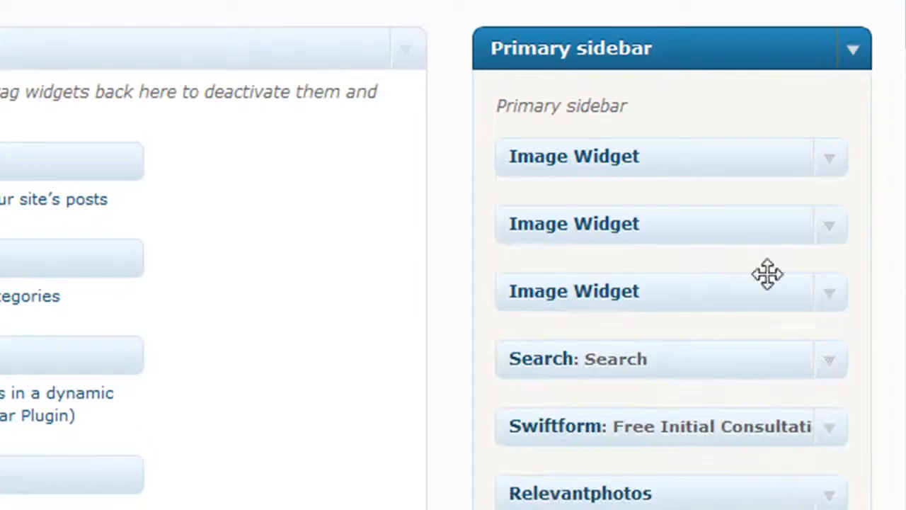
- Expand the Swiftform widget in the Primary sidebar and highlight its Form ID
scroll(803, 305, "down", 4)
scroll(804, 330, "up", 4)
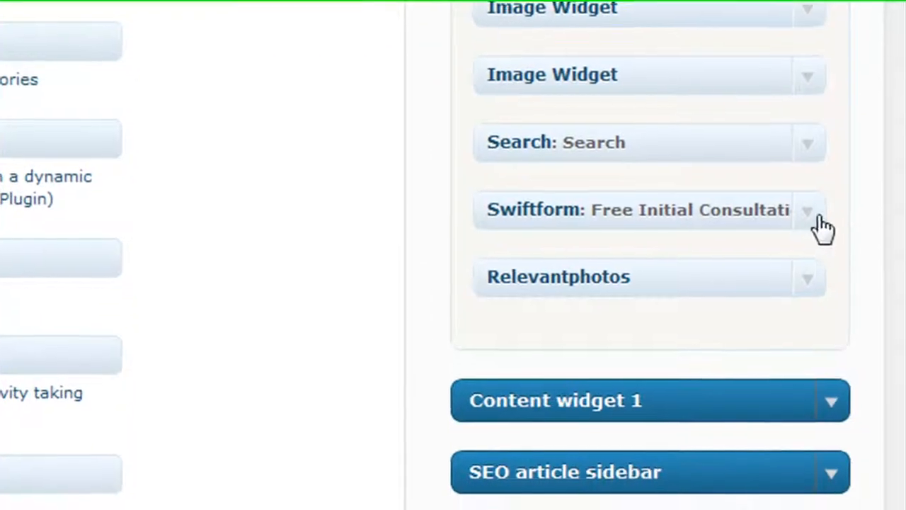
left_click(814, 212)
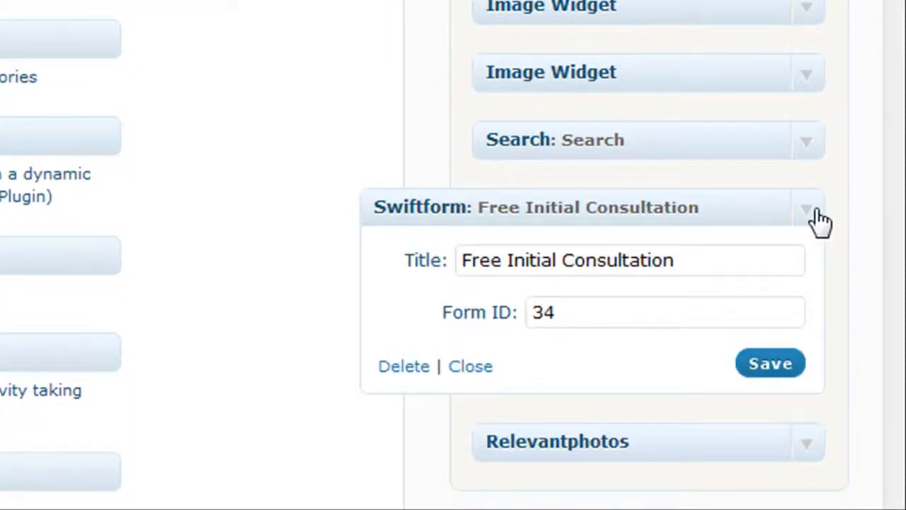
left_click(543, 308)
double_click(542, 311)
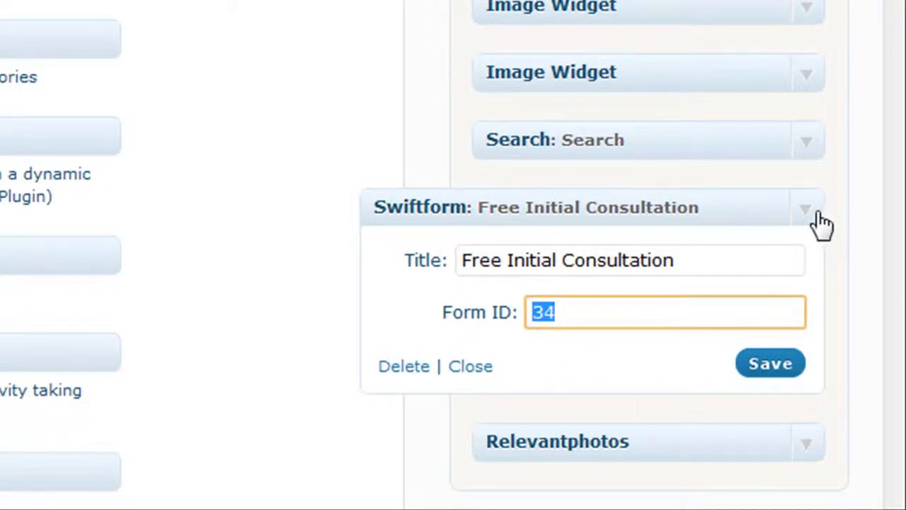
left_click(587, 301)
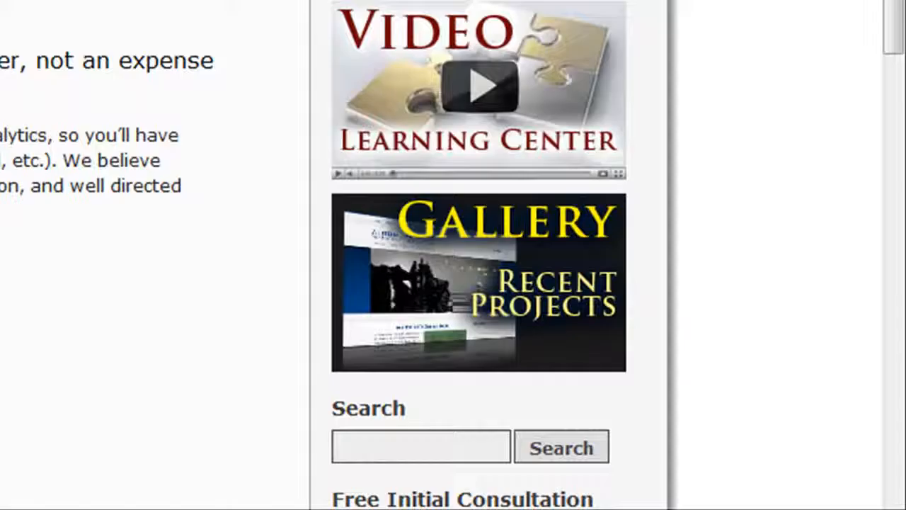
- Compare the Free Initial Consultation heading and form on the public homepage with the Swiftform widget's Title and Form ID
scroll(534, 194, "down", 5)
left_click_drag(613, 85, 216, 31)
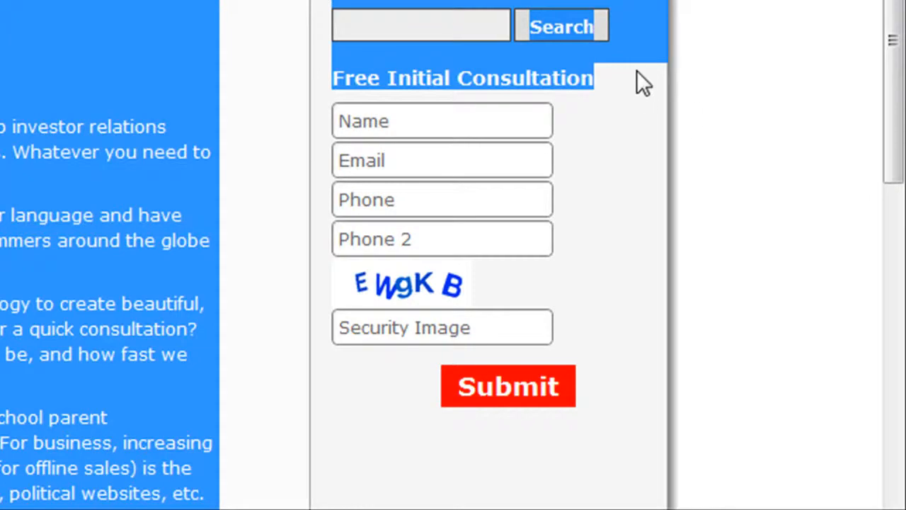
left_click(609, 91)
left_click_drag(583, 78, 344, 77)
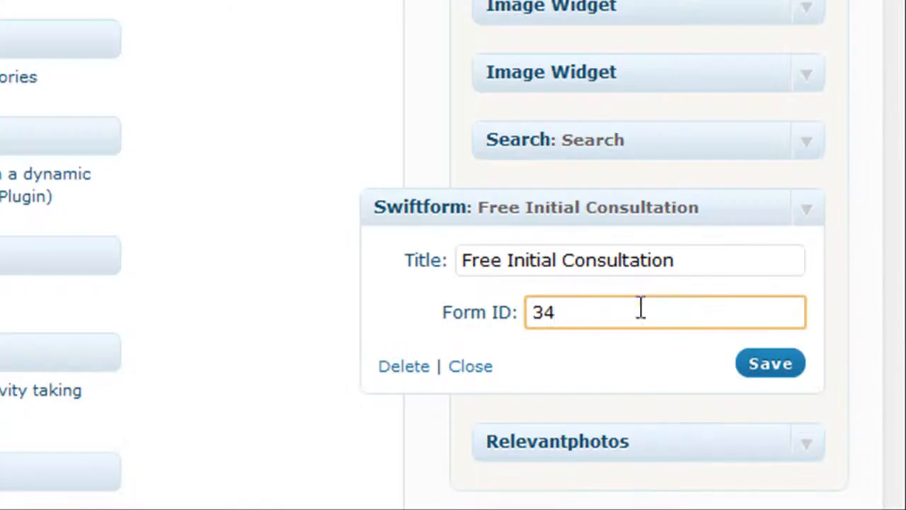
left_click_drag(714, 257, 451, 257)
left_click(602, 318)
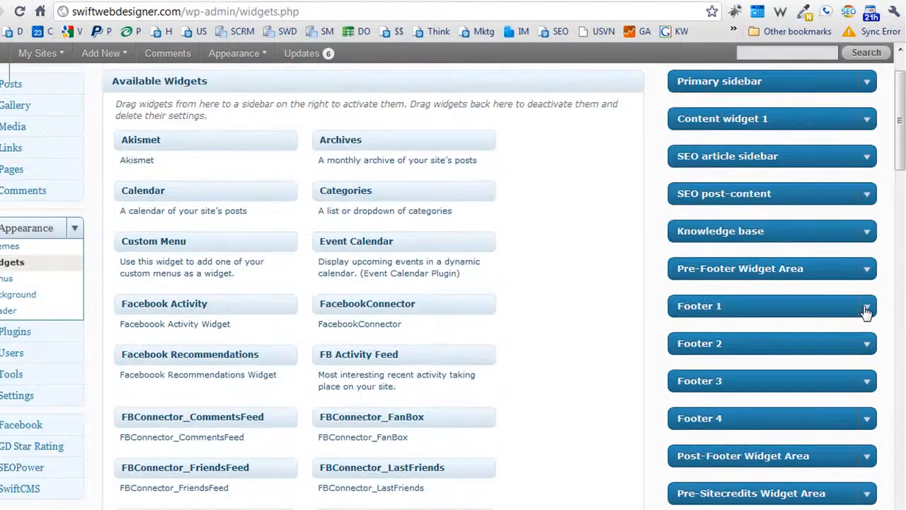
- Expand the Footer 1 widget area and compare its widgets with the public homepage's footer
left_click(867, 312)
scroll(872, 307, "down", 2)
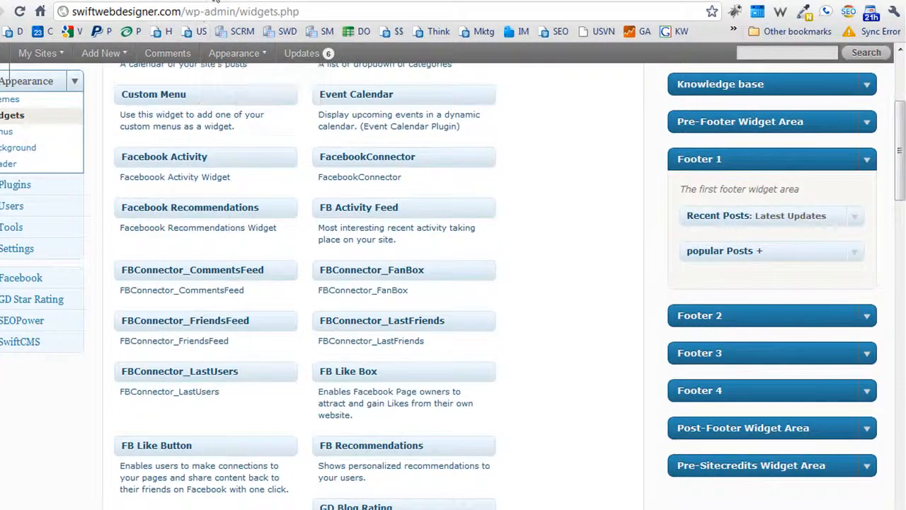
left_click(219, 1)
scroll(321, 382, "down", 7)
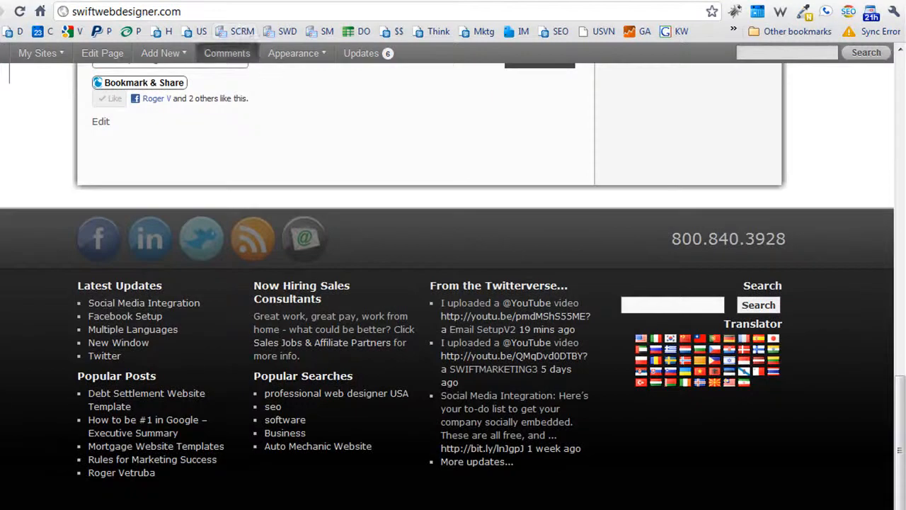
- Show the Bookmark & Share options beneath the homepage content and close them again
left_click(141, 83)
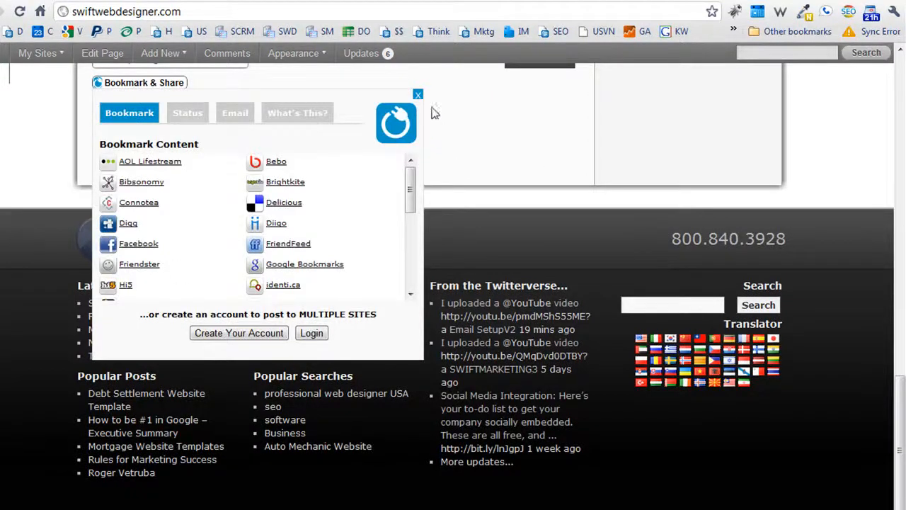
left_click(417, 95)
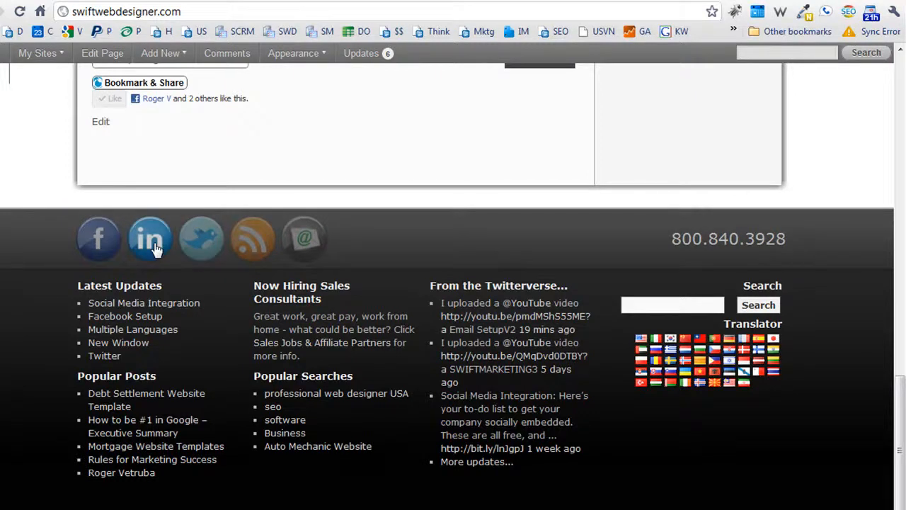
scroll(549, 315, "up", 10)
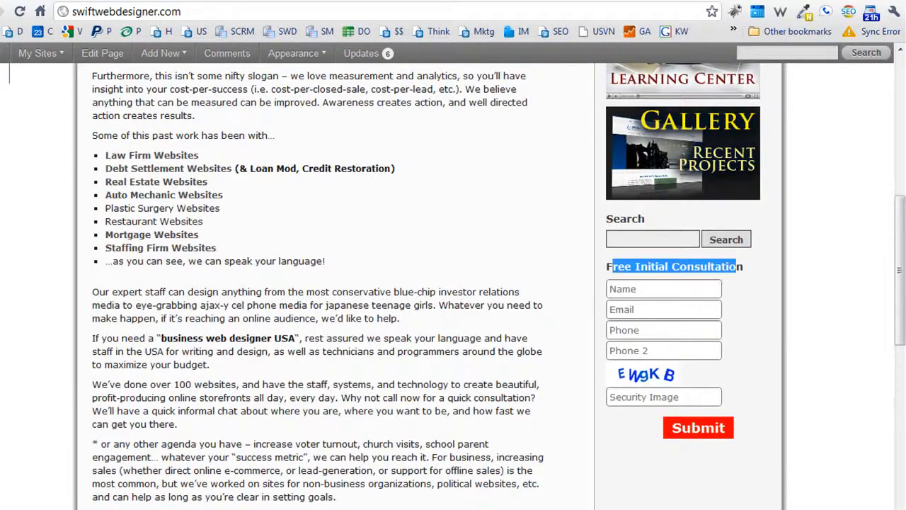
scroll(735, 317, "up", 4)
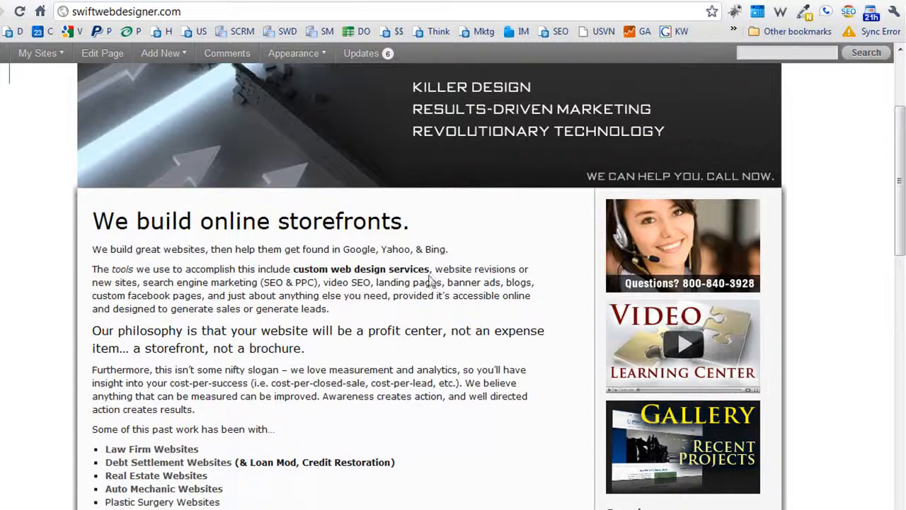
scroll(458, 266, "up", 2)
scroll(458, 265, "down", 12)
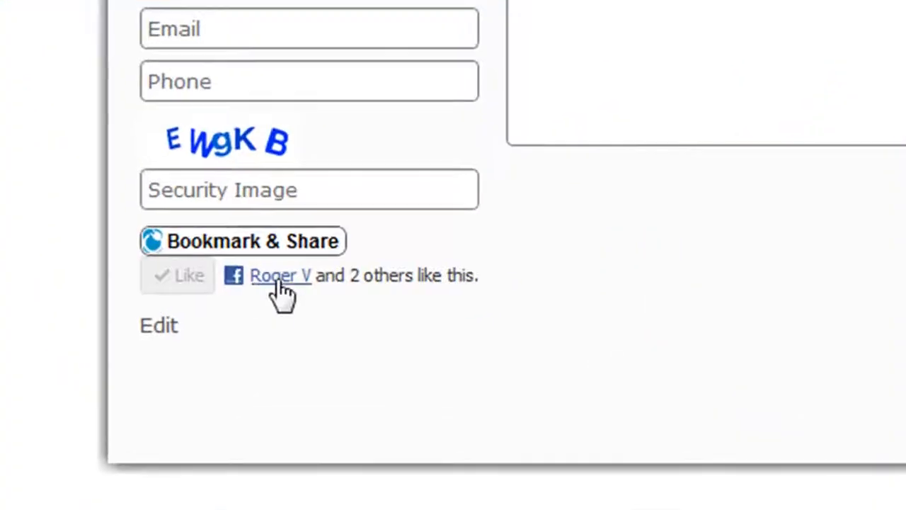
left_click(251, 249)
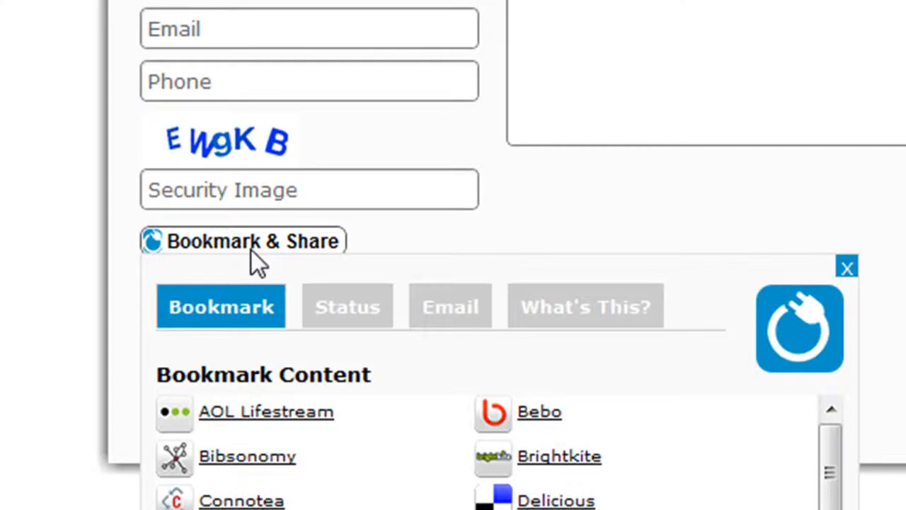
left_click(848, 269)
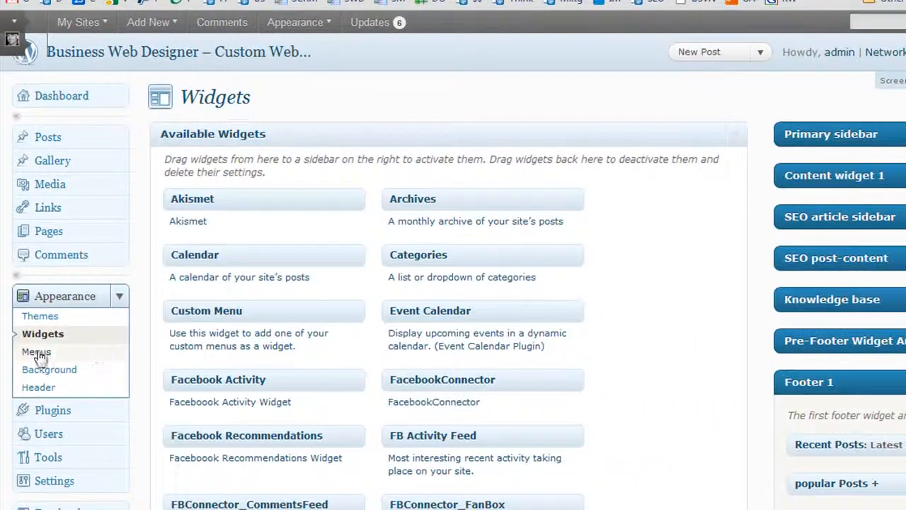
- Open the Appearance Menus page and compare the Main Menu's Services sub-items with the public homepage's Services submenu
left_click(37, 354)
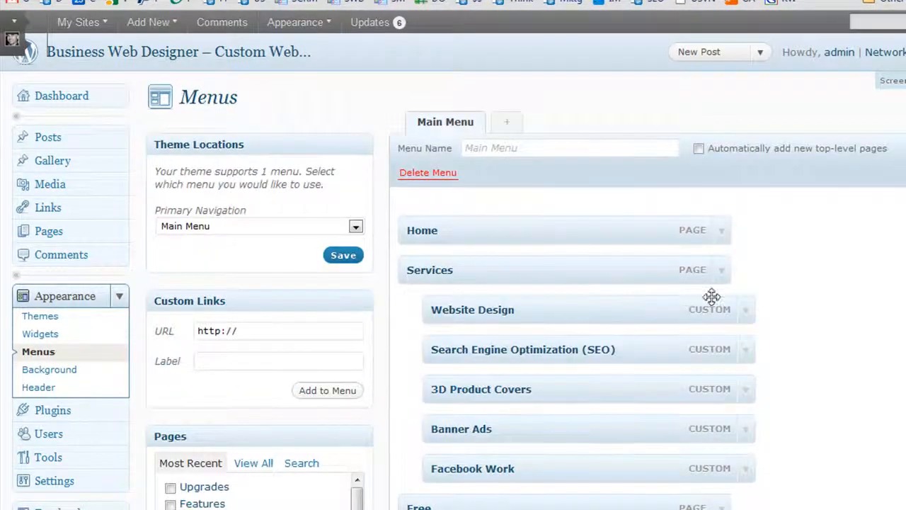
scroll(503, 279, "down", 2)
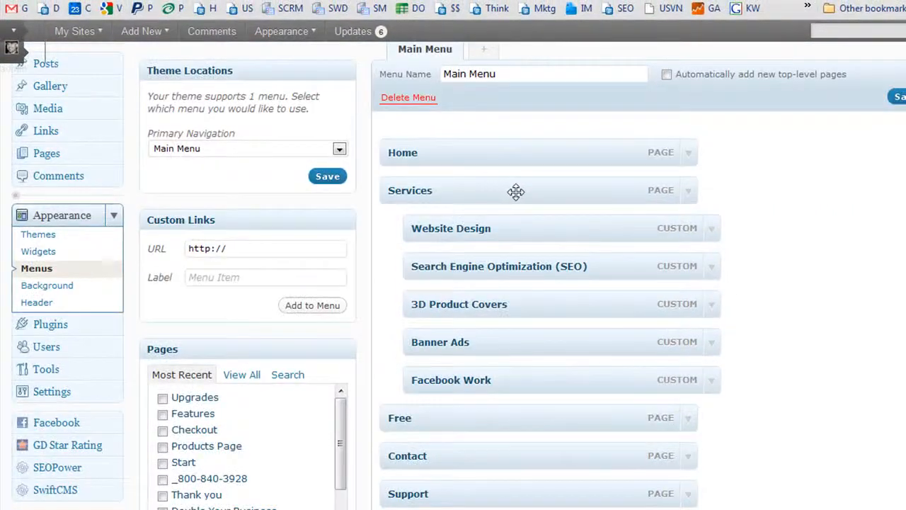
mouse_move(515, 191)
left_mouse_down()
mouse_move(529, 192)
mouse_move(508, 192)
mouse_move(575, 193)
mouse_move(509, 192)
left_mouse_up()
left_click(230, 1)
mouse_move(196, 129)
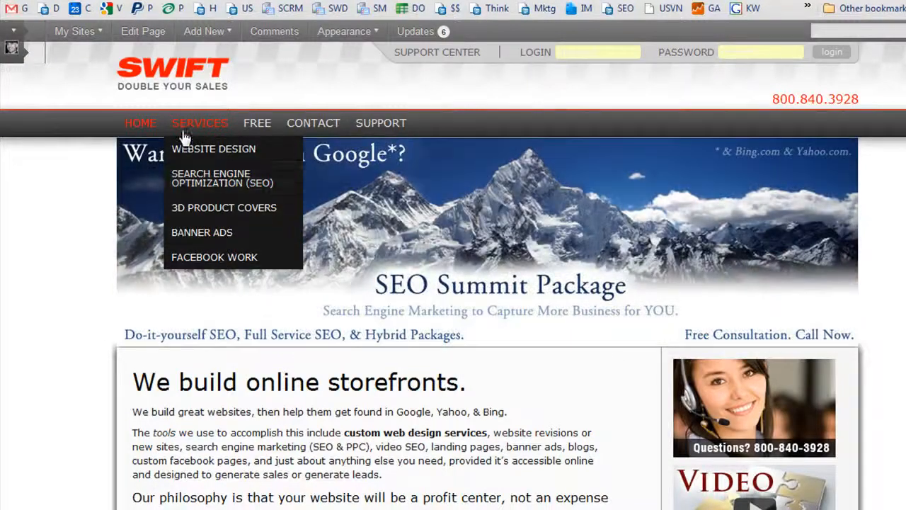
left_click(131, 1)
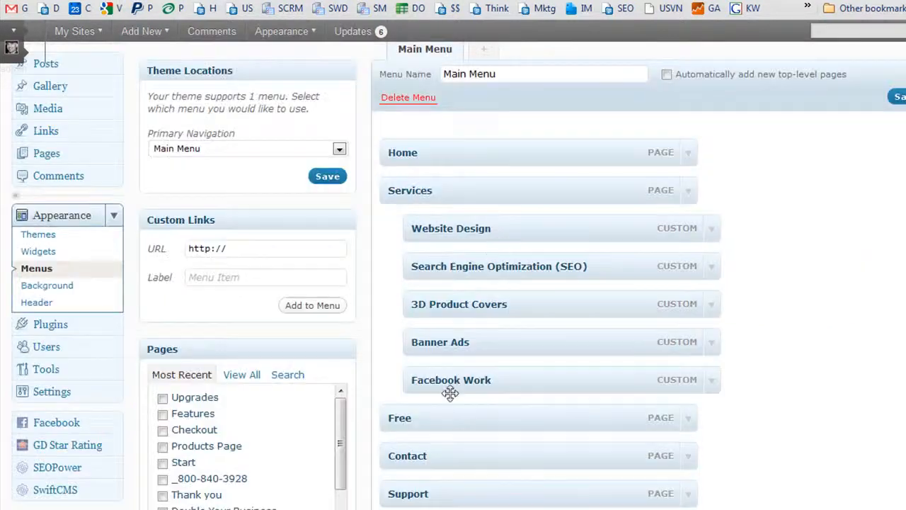
- Check the menu choices offered for the theme's Primary Navigation, leaving Main Menu selected
left_click(234, 145)
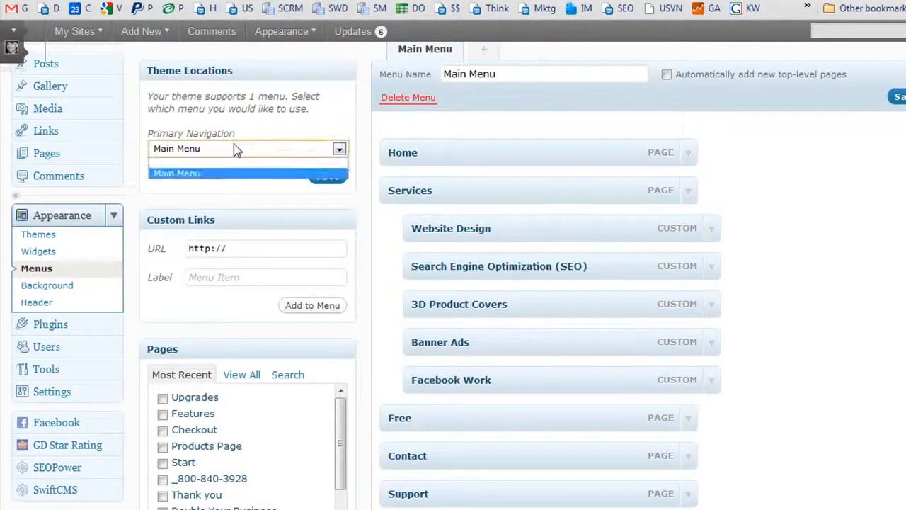
left_click(273, 119)
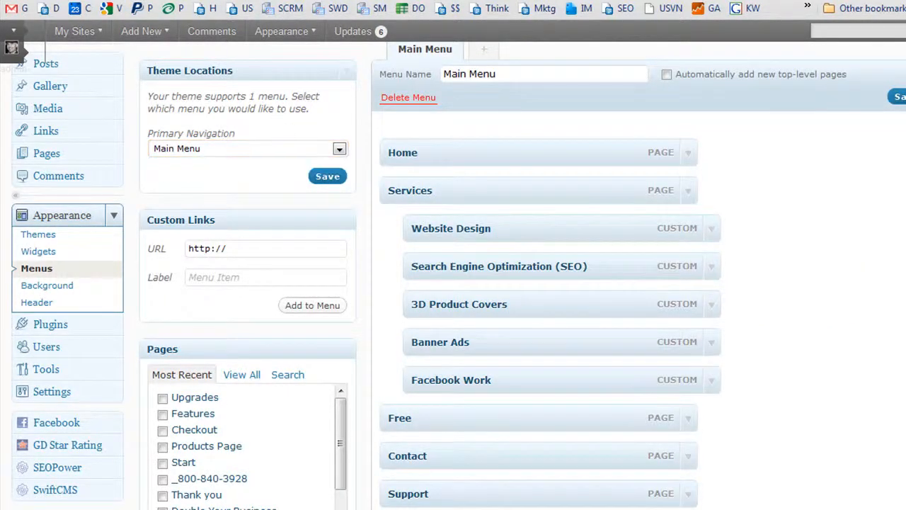
scroll(273, 120, "up", 1)
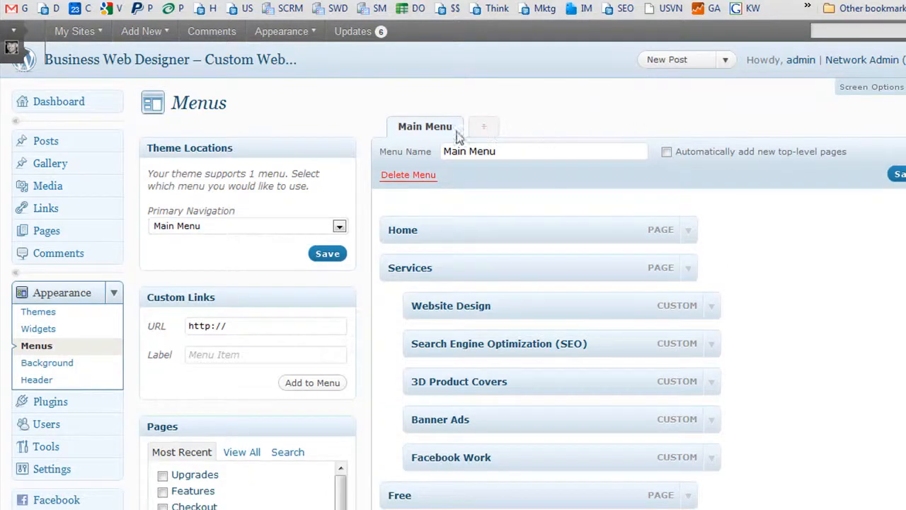
- View the navigation bar on the Alexandria Trucking website and return to the Menus page
left_click(283, 1)
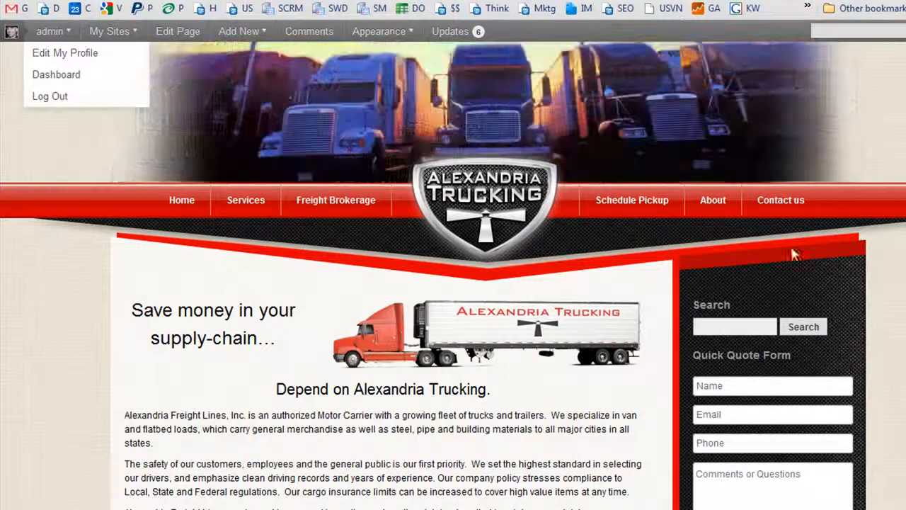
left_click(139, 2)
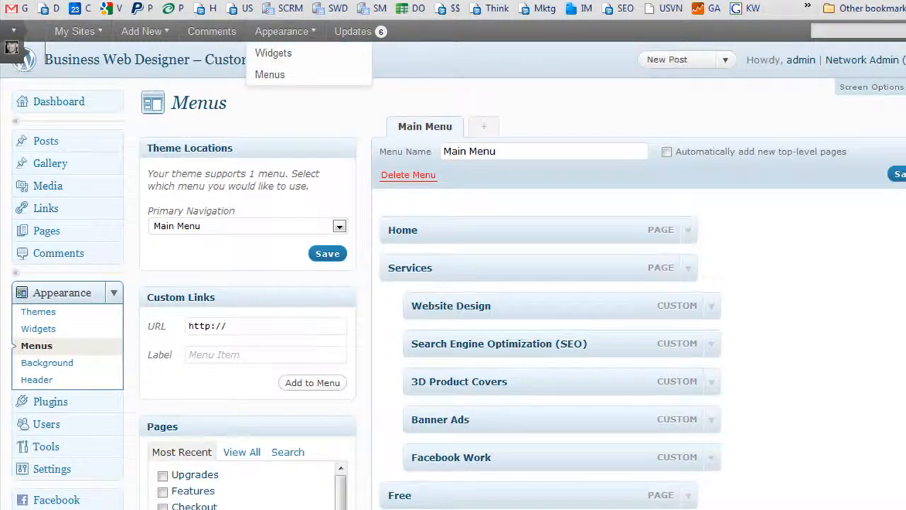
left_click(262, 1)
left_click(139, 2)
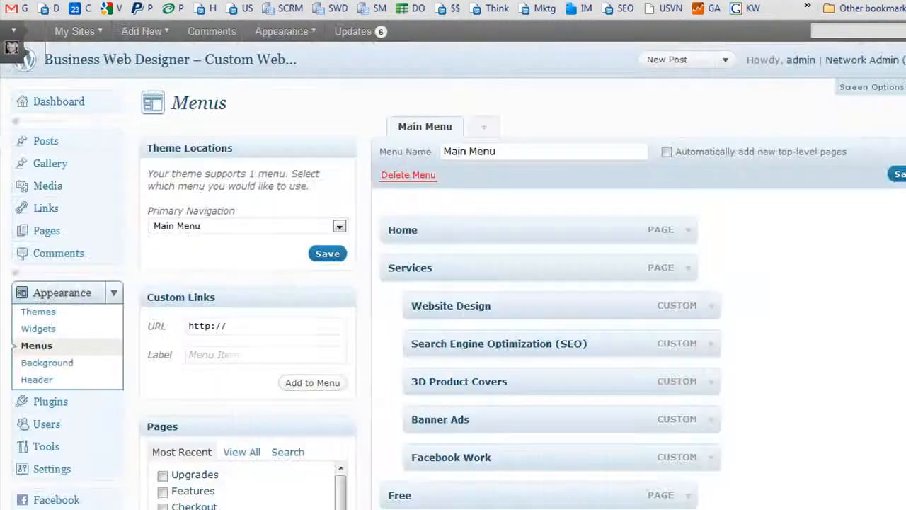
- Examine the Pages and Categories lists available for the menu, and compare the Support sub-items with the public homepage's Support menu
scroll(804, 225, "down", 2)
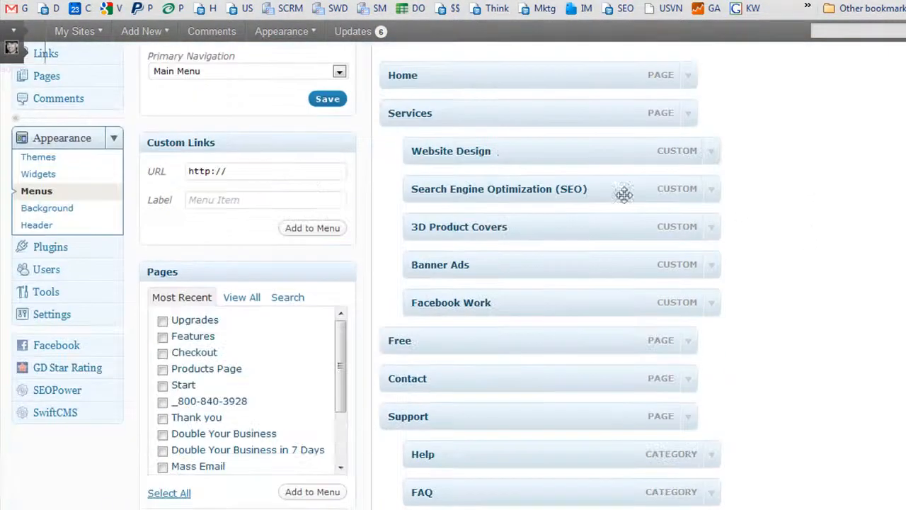
scroll(337, 370, "down", 3)
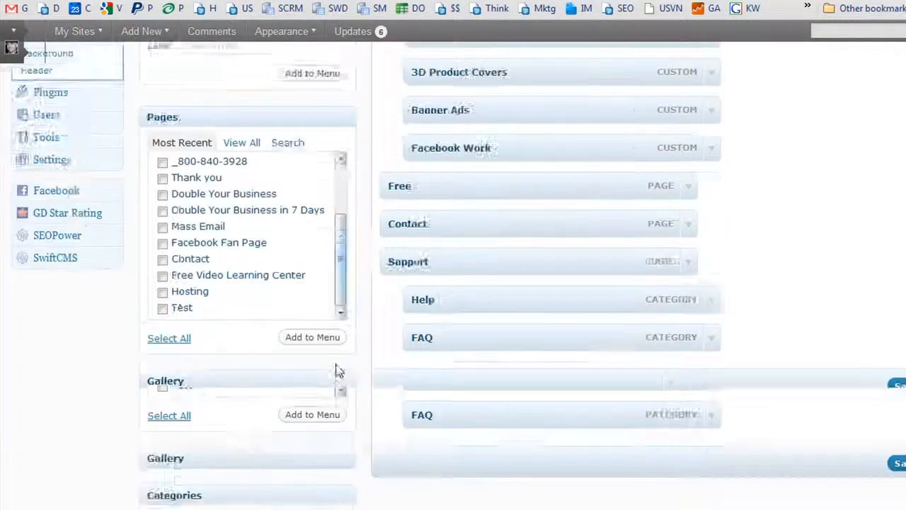
left_click(347, 304)
left_click(347, 303)
scroll(199, 374, "down", 1)
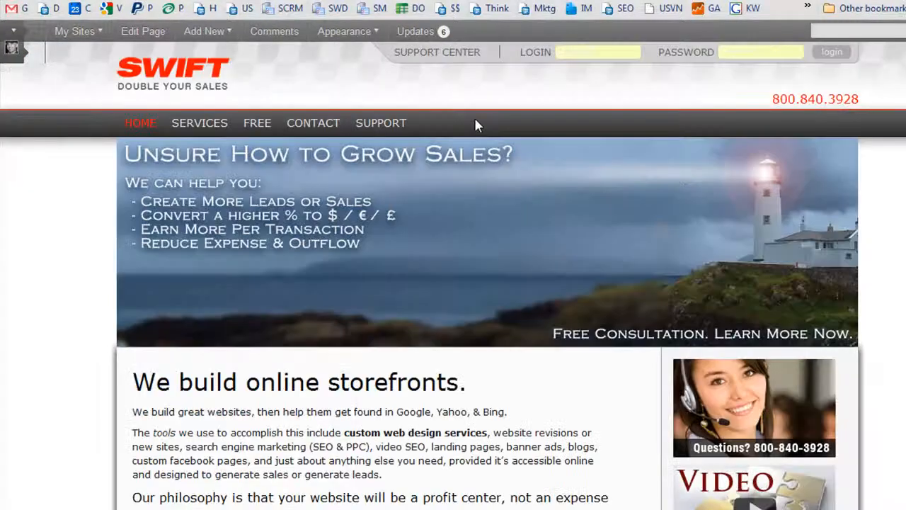
mouse_move(381, 124)
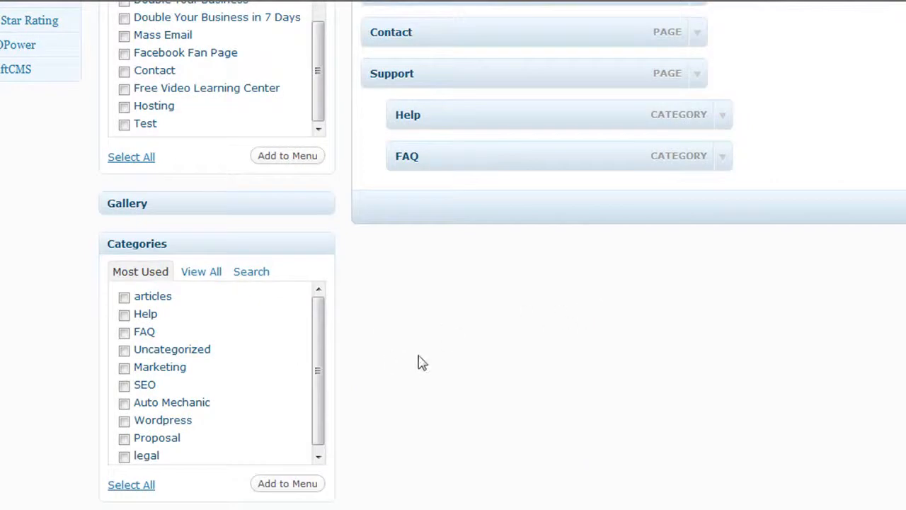
- Collapse the Appearance submenu and open the Plugins page to examine the list of available plugins
scroll(422, 363, "down", 3)
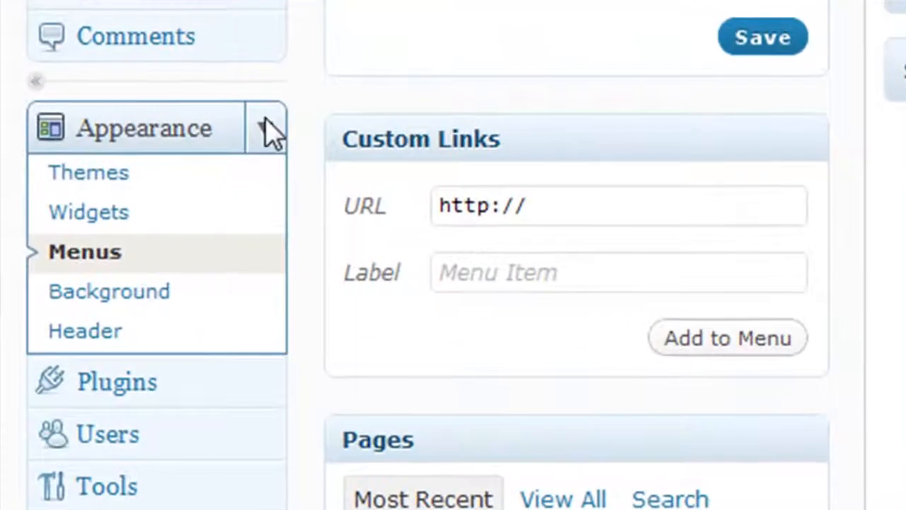
left_click(269, 131)
scroll(284, 244, "down", 10)
scroll(297, 239, "up", 2)
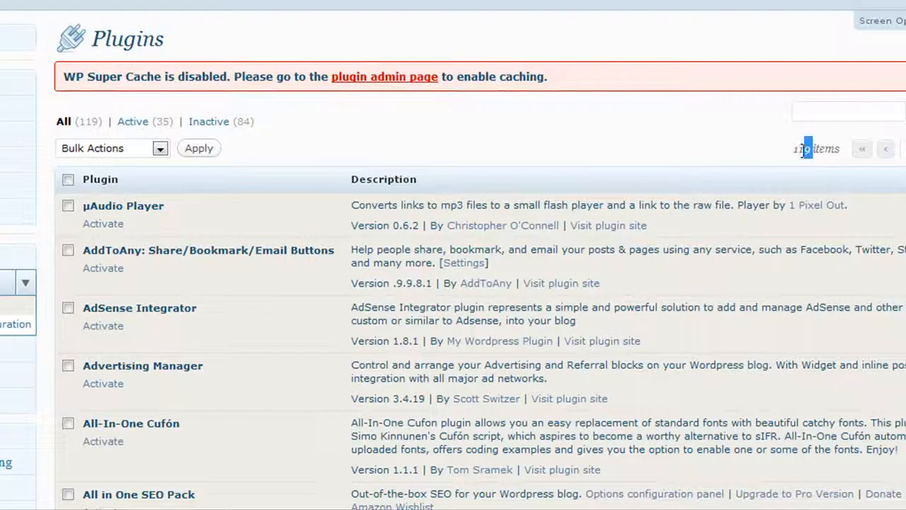
left_click_drag(804, 149, 796, 150)
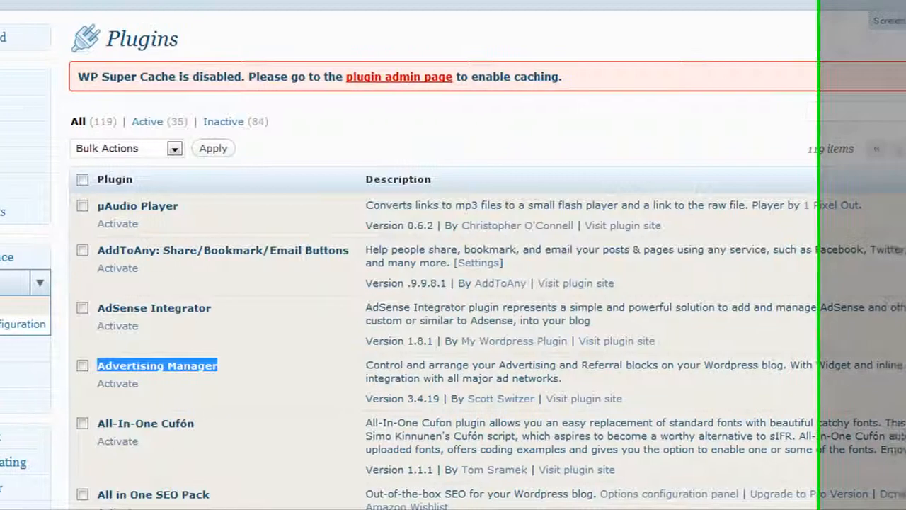
- Open the Tools page and look over its submenu entries, collapsing the submenu when finished
left_click(83, 282)
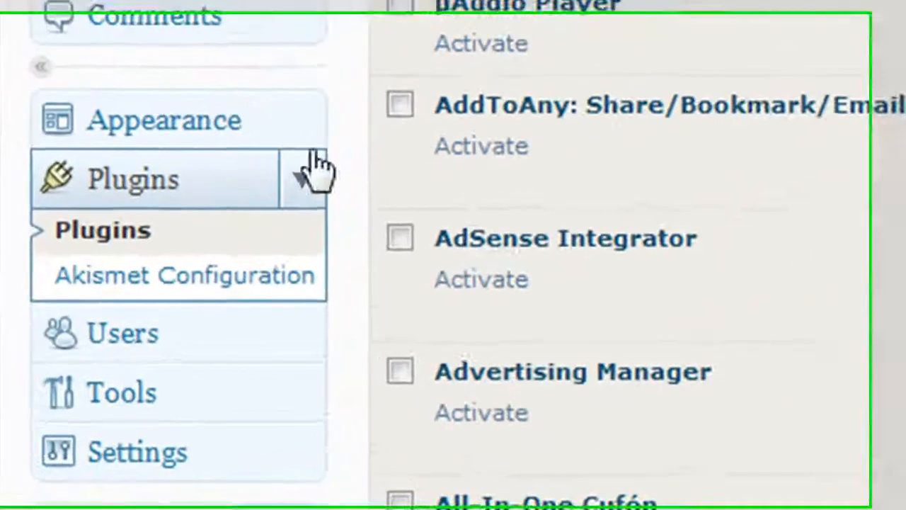
left_click(131, 283)
left_click(316, 364)
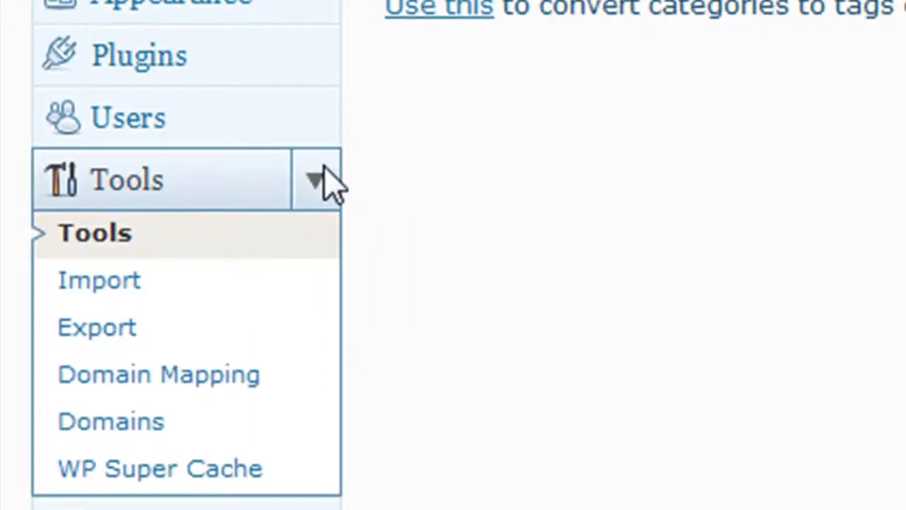
left_click(322, 181)
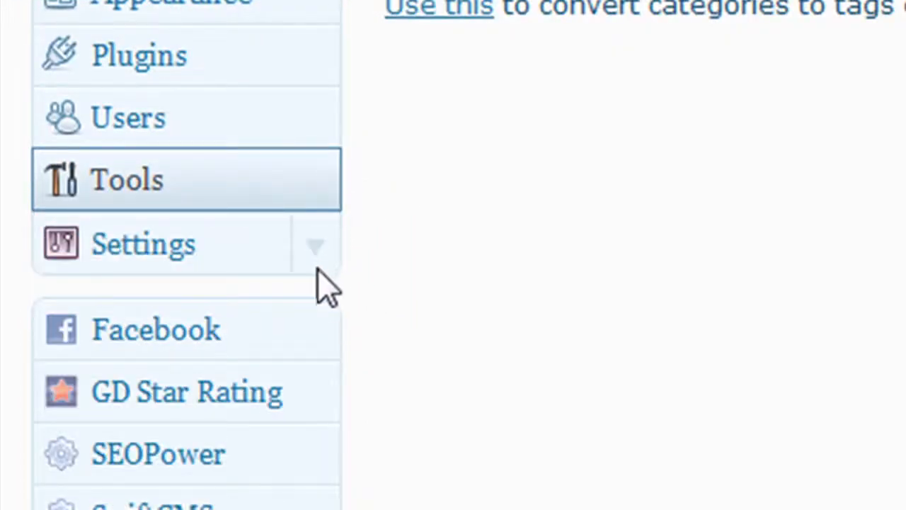
- Open the General page under Settings and point out the Tagline field
left_click(313, 263)
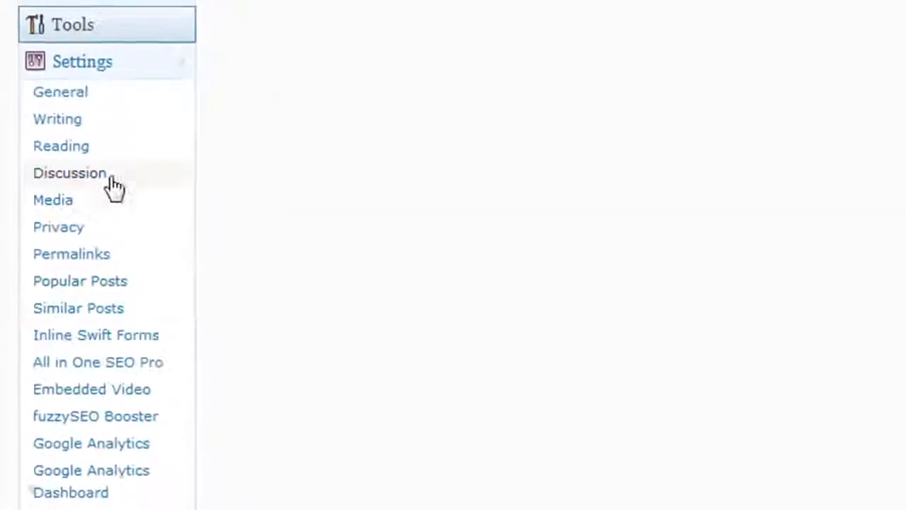
left_click(74, 58)
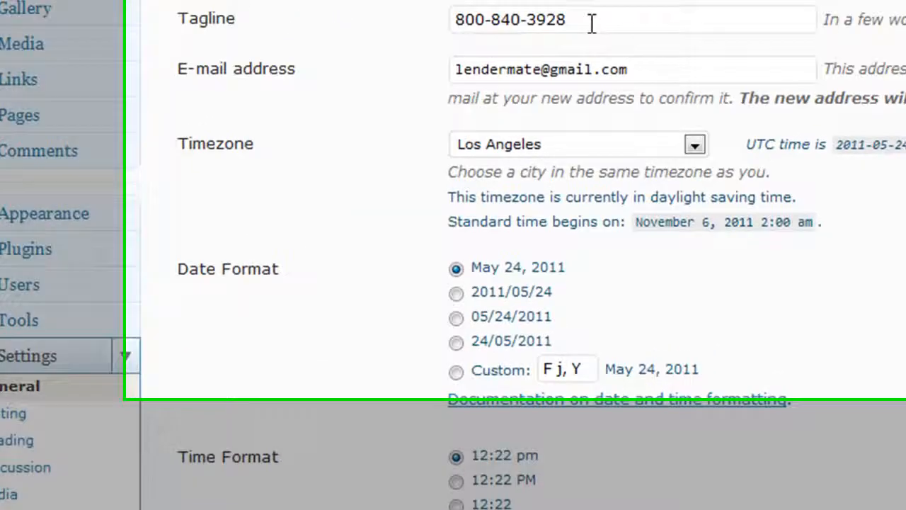
triple_click(592, 23)
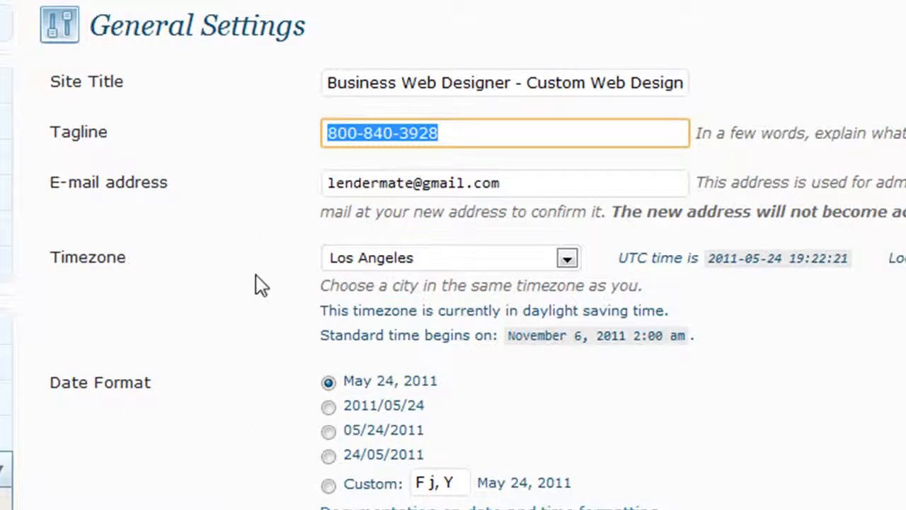
- Review the timezone, date and time formats, and the Site language choices, leaving American English selected
scroll(256, 275, "down", 2)
scroll(256, 267, "up", 2)
scroll(281, 218, "down", 2)
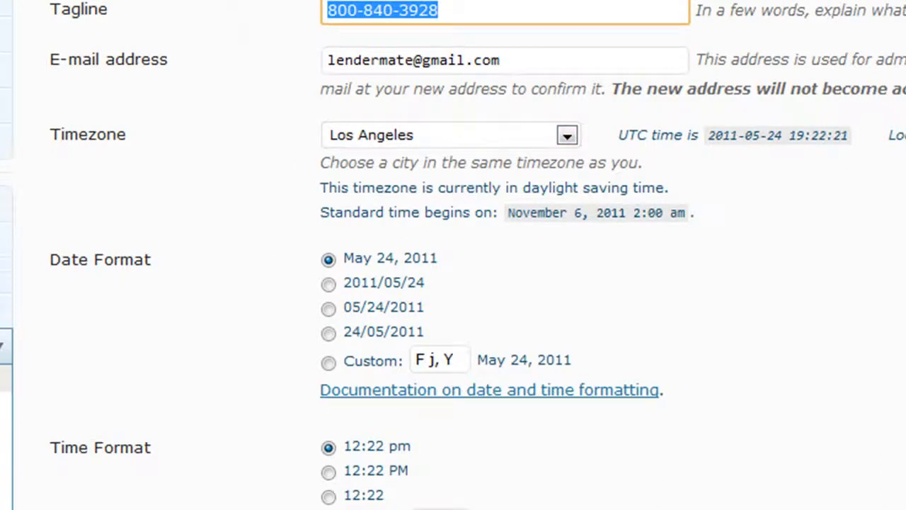
scroll(418, 384, "down", 4)
left_click(418, 382)
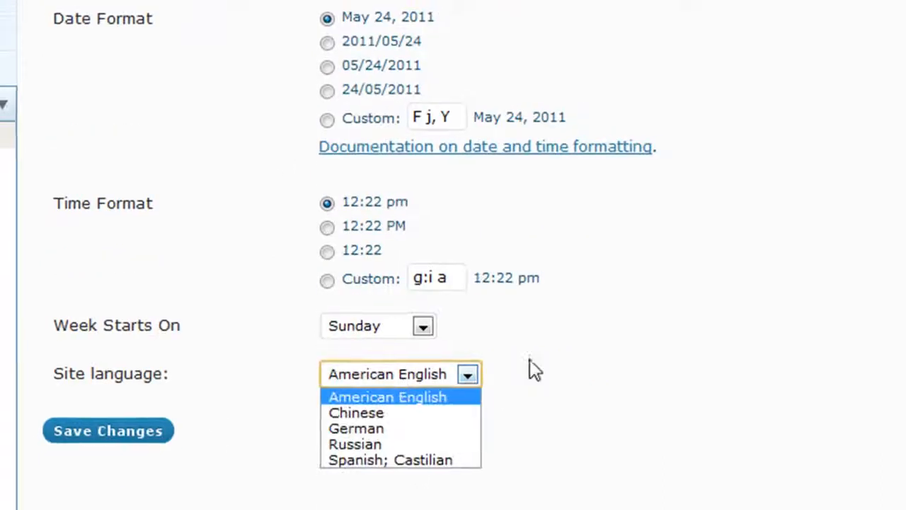
left_click(538, 371)
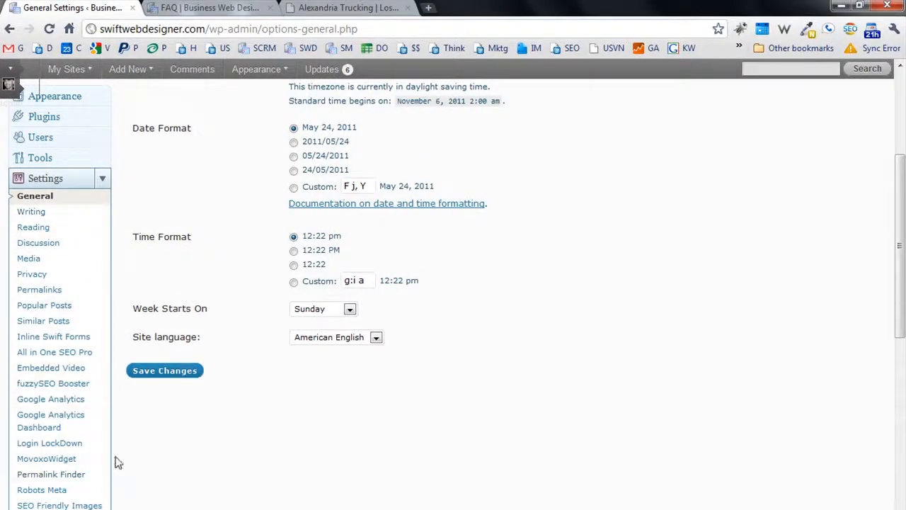
- Look through the full list of Settings submenu entries and collapse it
scroll(119, 453, "down", 1)
scroll(89, 496, "up", 3)
scroll(85, 398, "down", 5)
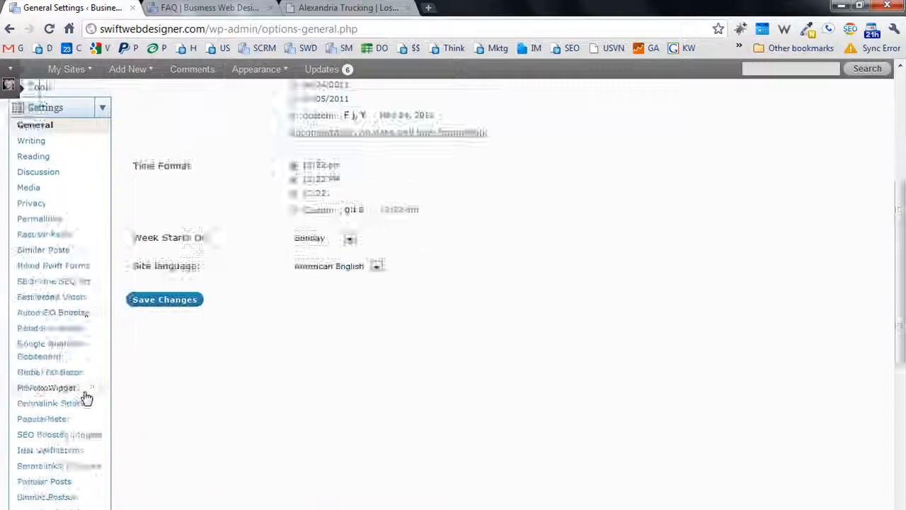
scroll(85, 396, "up", 5)
left_click(103, 393)
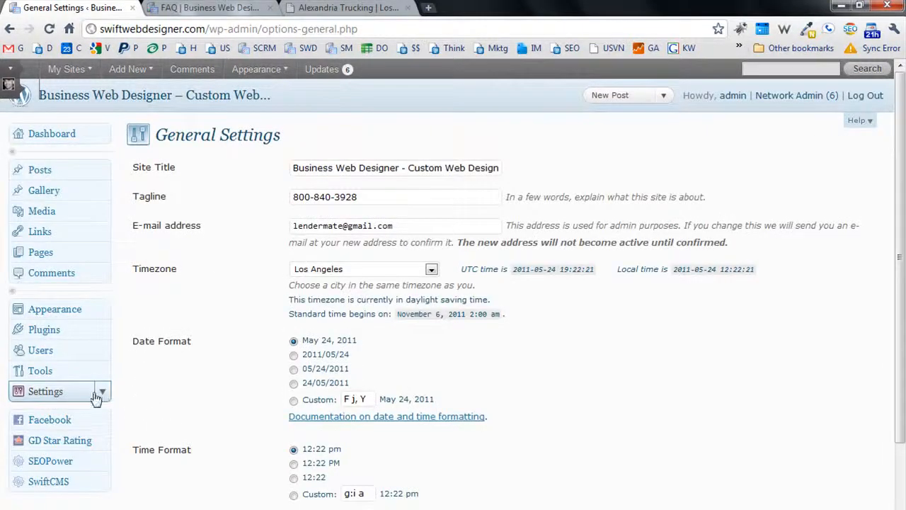
- Open the SwiftCMS General settings and examine the General section's company name, phone number and Google site verification code fields, collapsing it when finished
scroll(123, 404, "down", 1)
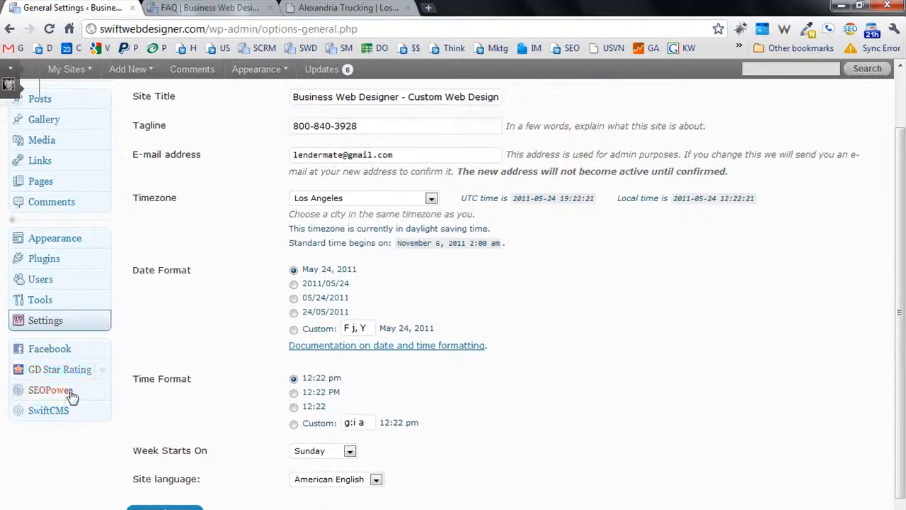
left_click(48, 410)
scroll(212, 300, "down", 3)
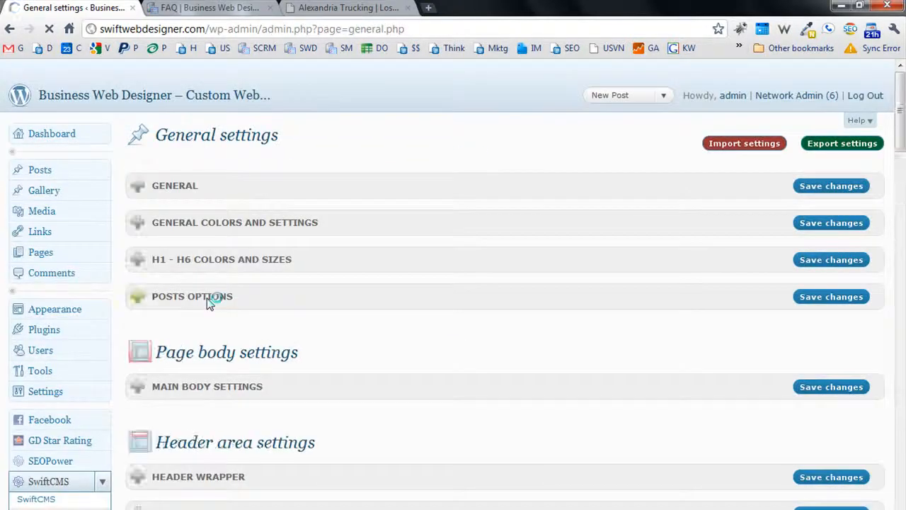
left_click(181, 191)
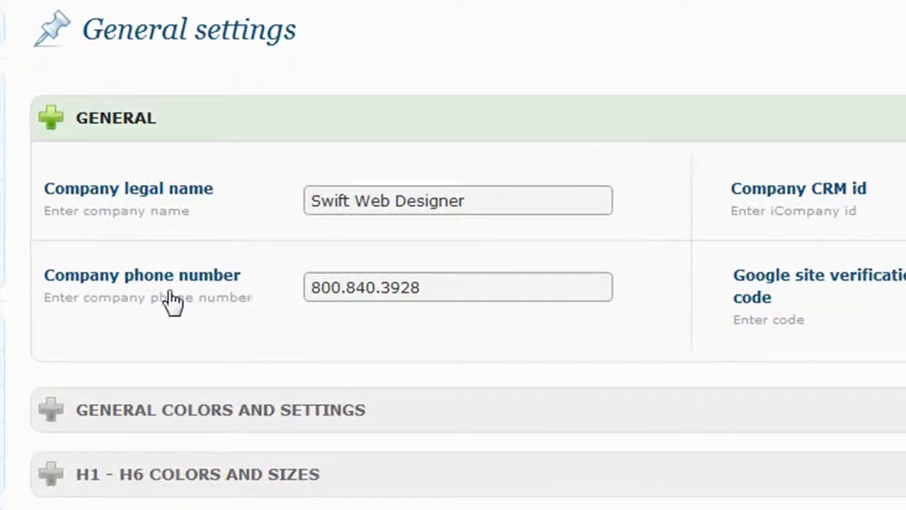
left_click_drag(465, 298, 236, 295)
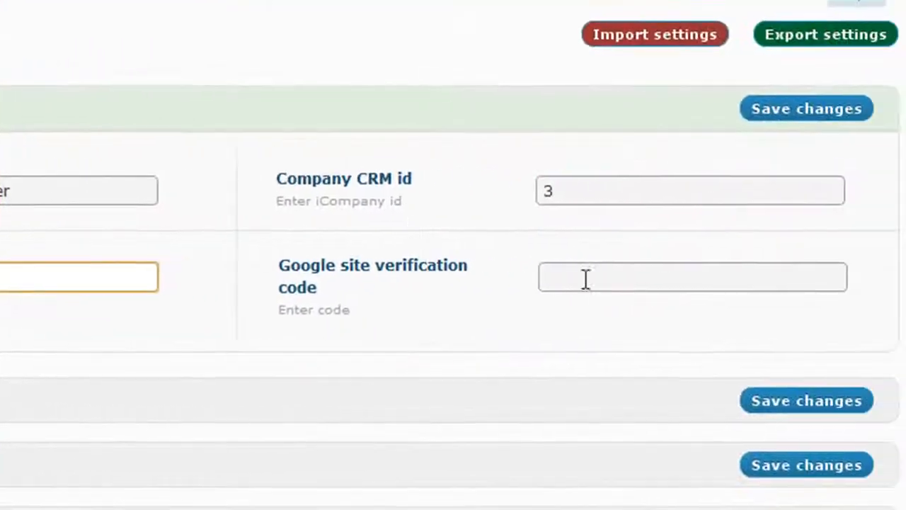
left_click(592, 276)
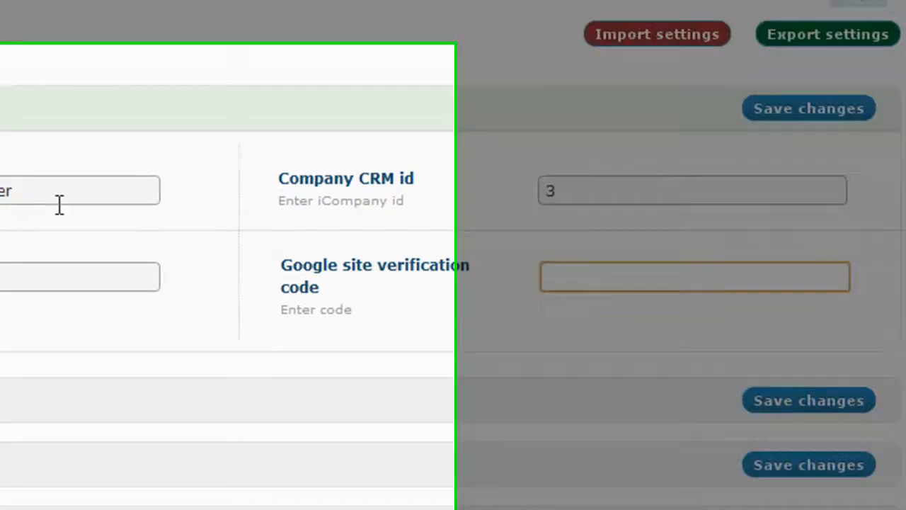
left_click_drag(49, 201, 0, 196)
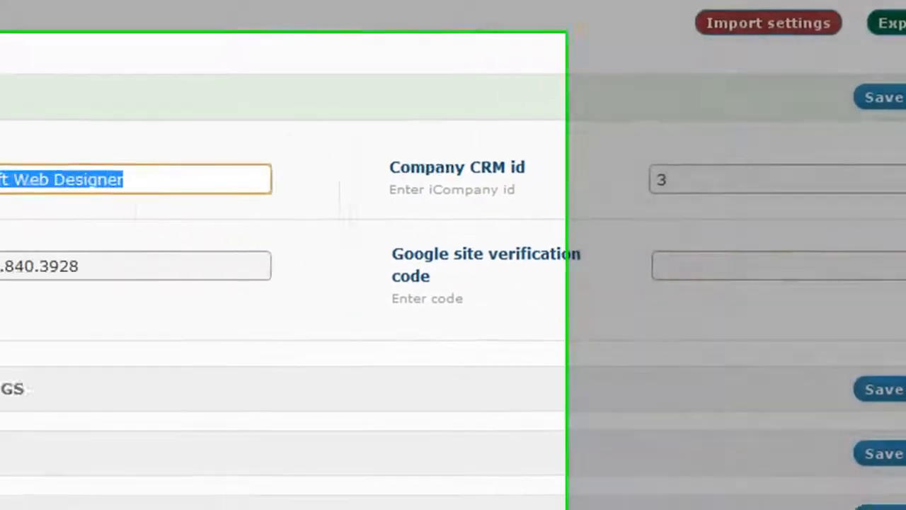
left_click(124, 71)
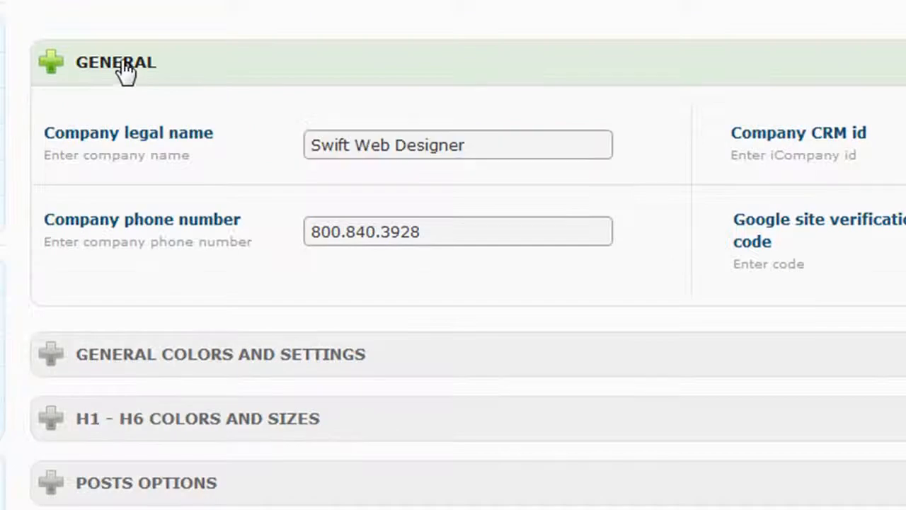
- Examine the Header area settings, closing the Header Right Side Area section after viewing its display options
scroll(255, 234, "down", 5)
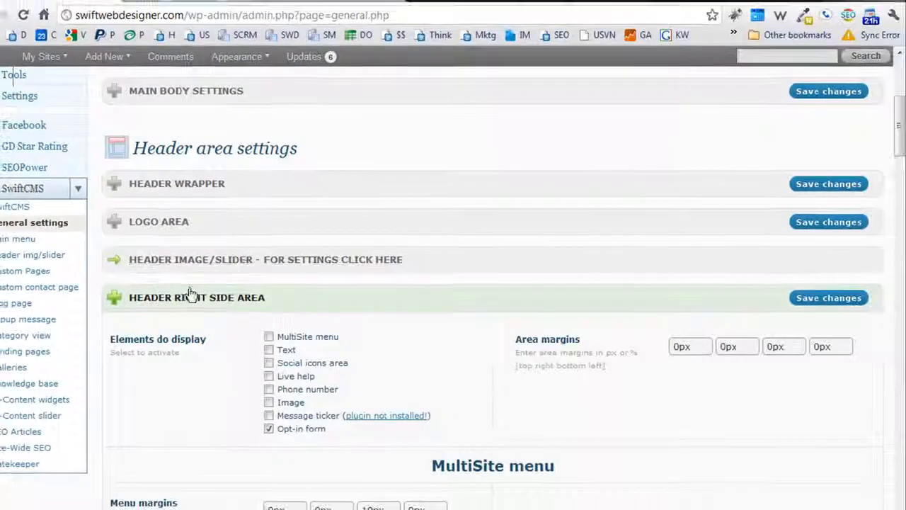
left_click(311, 298)
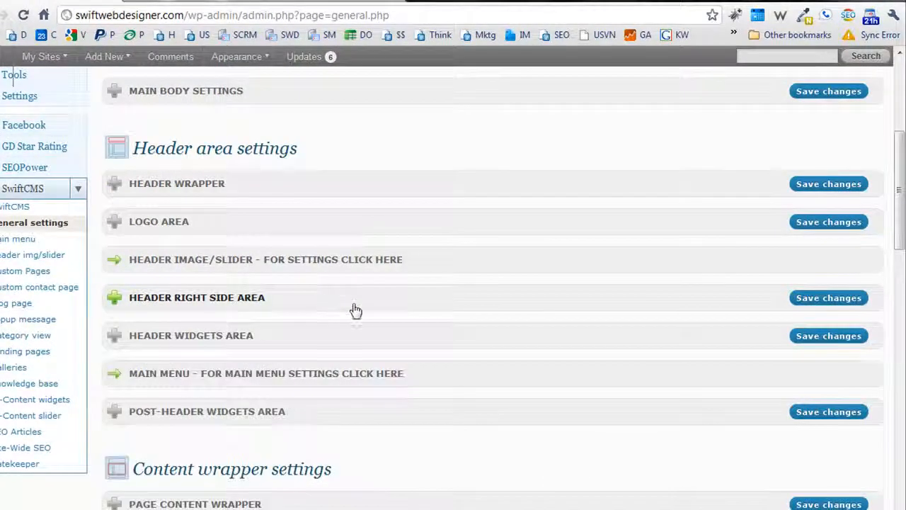
scroll(324, 312, "down", 3)
scroll(323, 312, "up", 1)
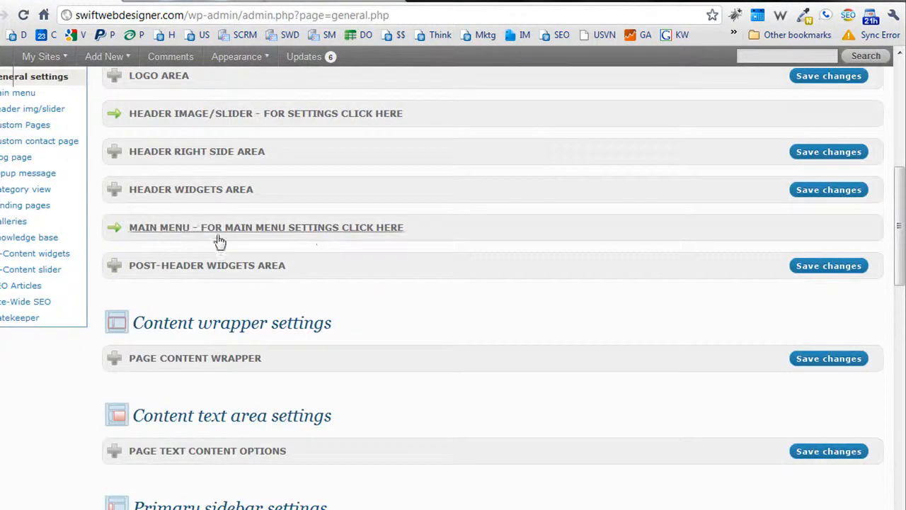
left_click_drag(158, 152, 165, 152)
scroll(194, 429, "down", 1)
scroll(177, 386, "up", 4)
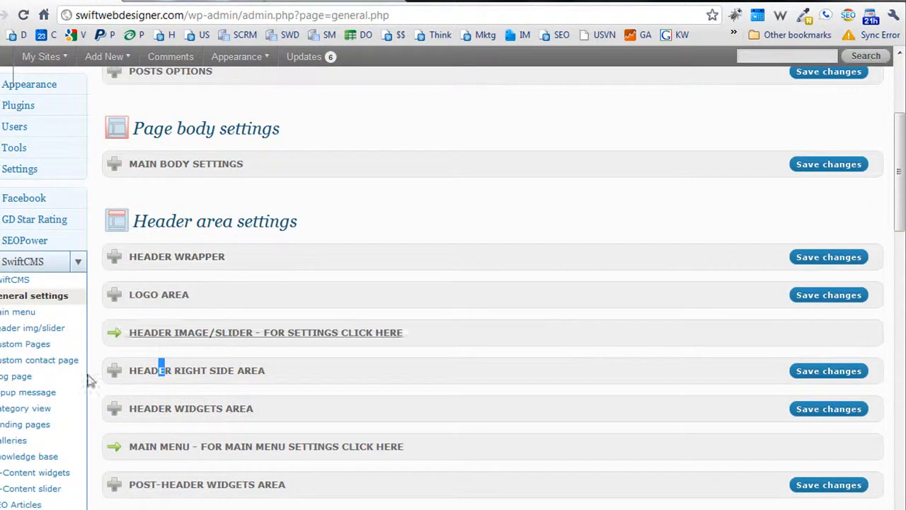
- Open the Header Slider settings and look through the Slider Images and Main Settings sections
scroll(77, 421, "down", 3)
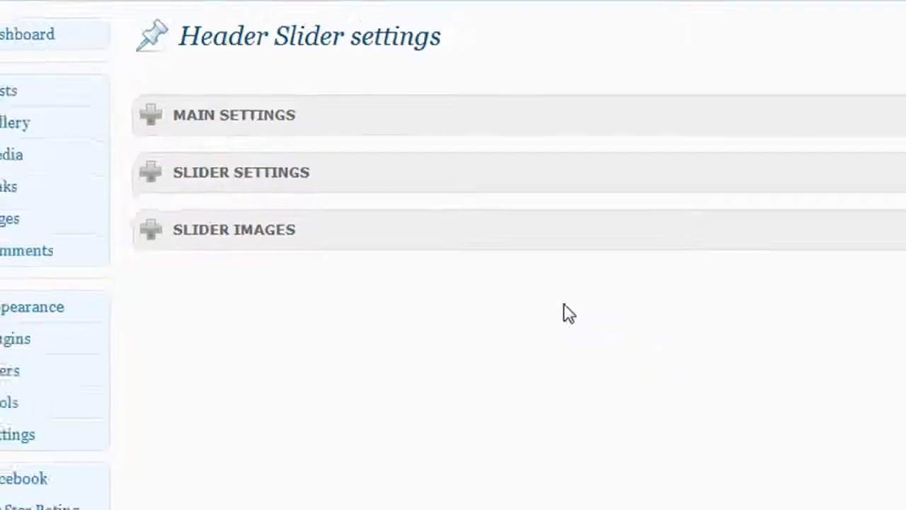
left_click(255, 205)
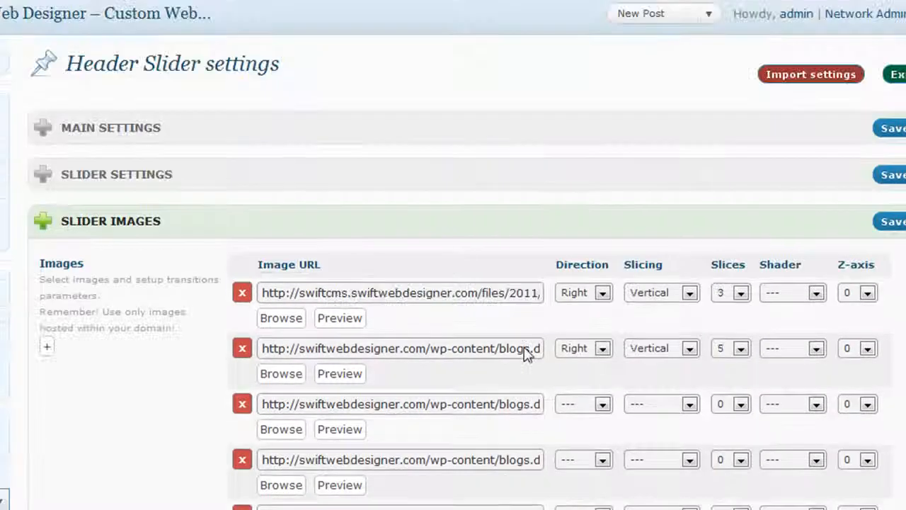
left_click(126, 140)
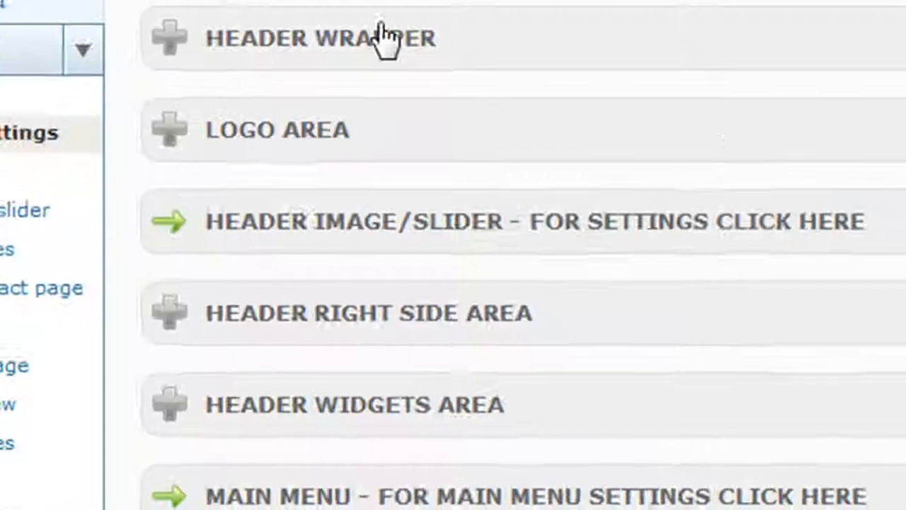
- Return to the SwiftCMS General settings and expand the Social Icons Area to examine its options and Social h1 text
scroll(566, 255, "down", 10)
scroll(533, 261, "down", 4)
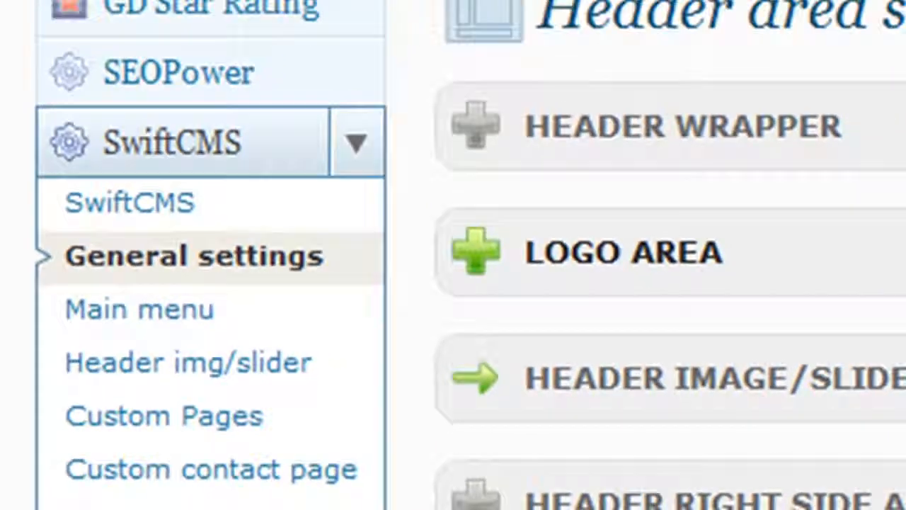
scroll(314, 352, "down", 10)
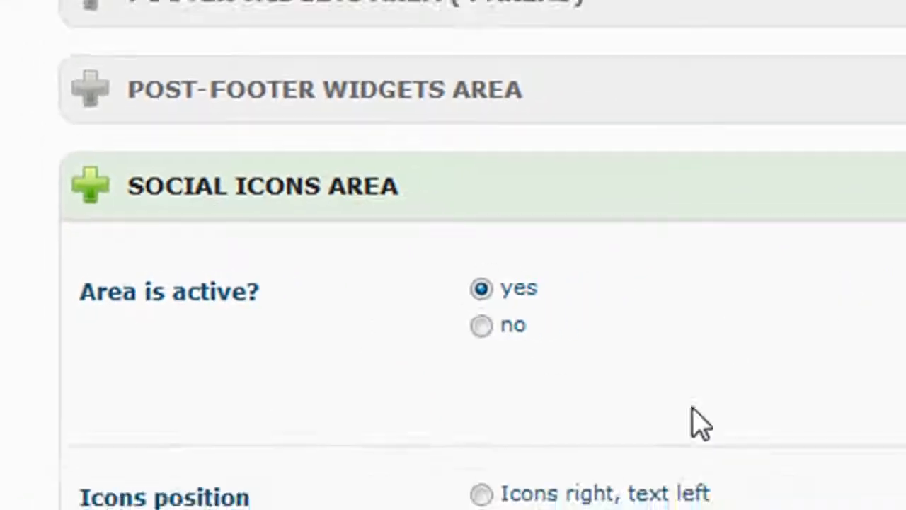
scroll(843, 446, "down", 5)
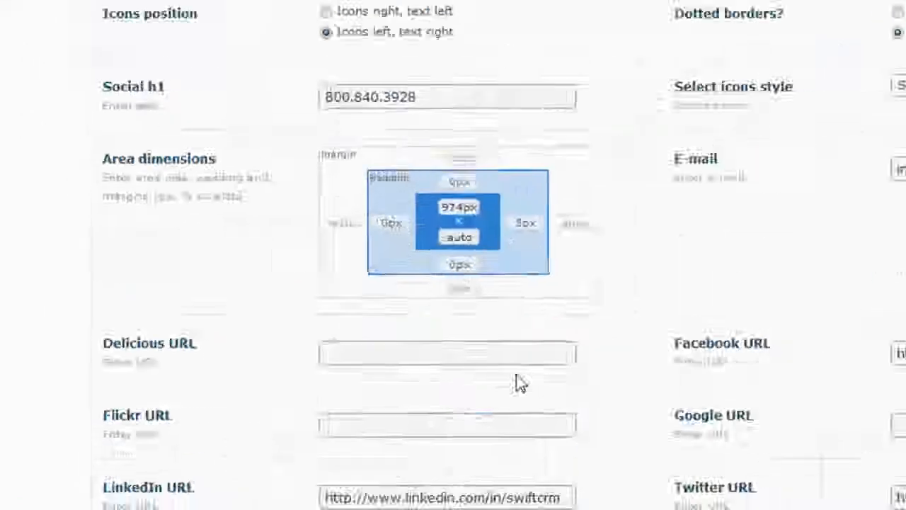
left_click_drag(340, 172, 197, 149)
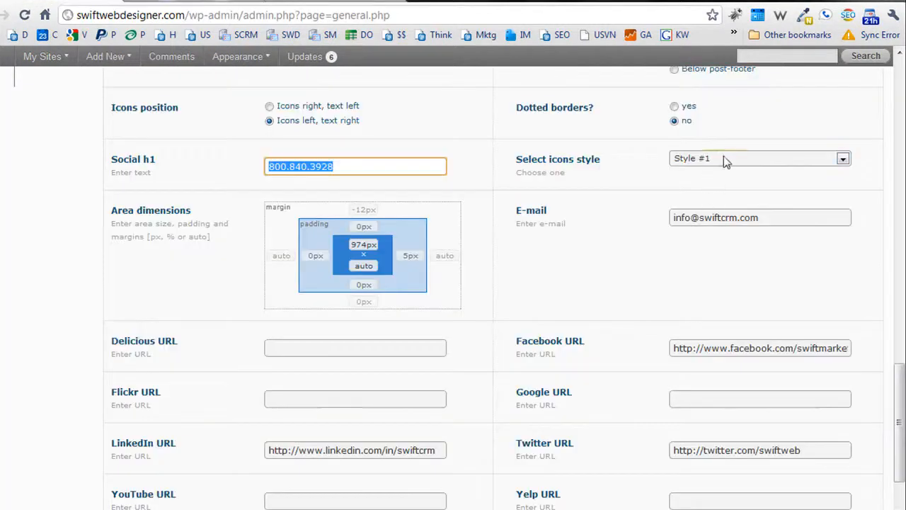
- Check the icon style choices for the Social Icons Area, leaving Style #1 selected
left_click(724, 160)
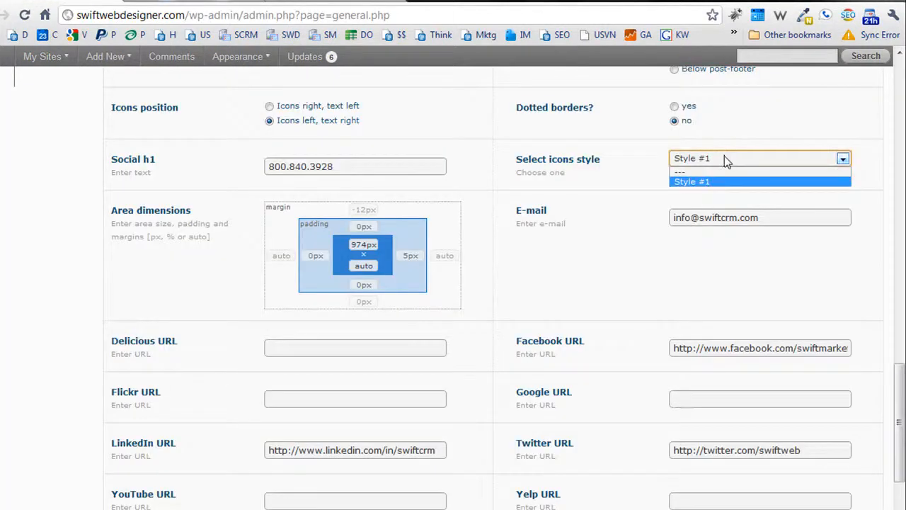
left_click(725, 155)
left_click(727, 155)
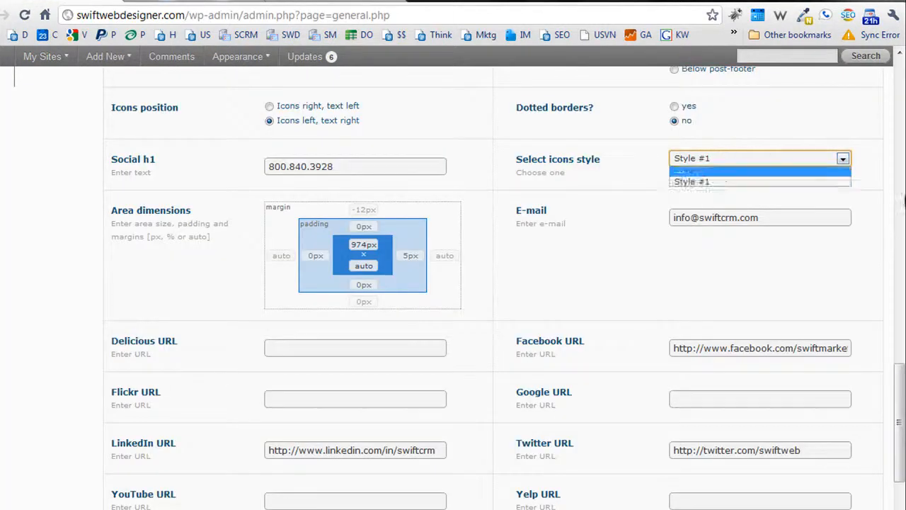
left_click(897, 420)
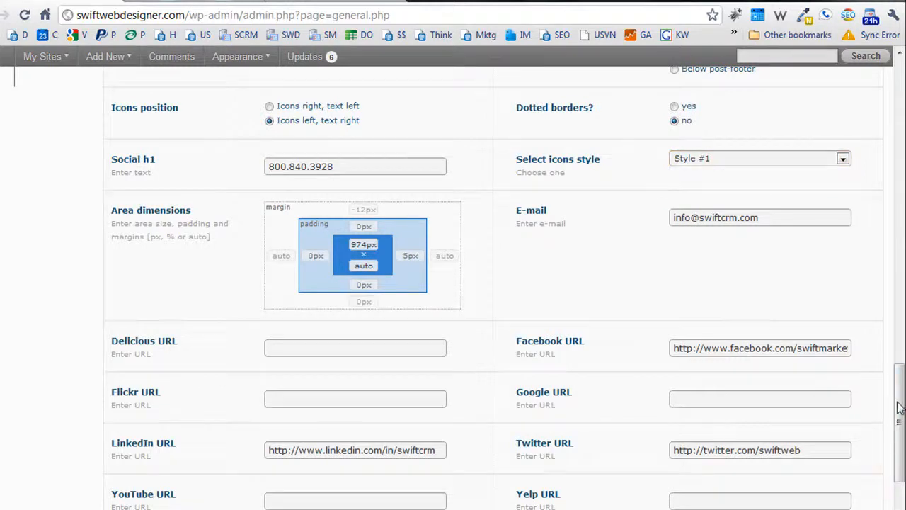
- Examine the Facebook, Twitter and Yelp URL fields in the Social Icons Area, highlighting the Facebook and Twitter addresses
scroll(899, 407, "down", 4)
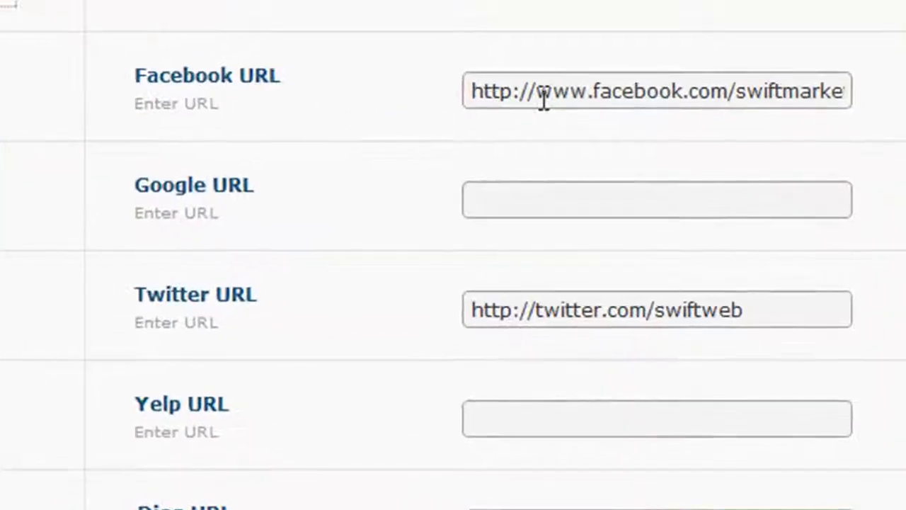
left_click_drag(477, 91, 897, 92)
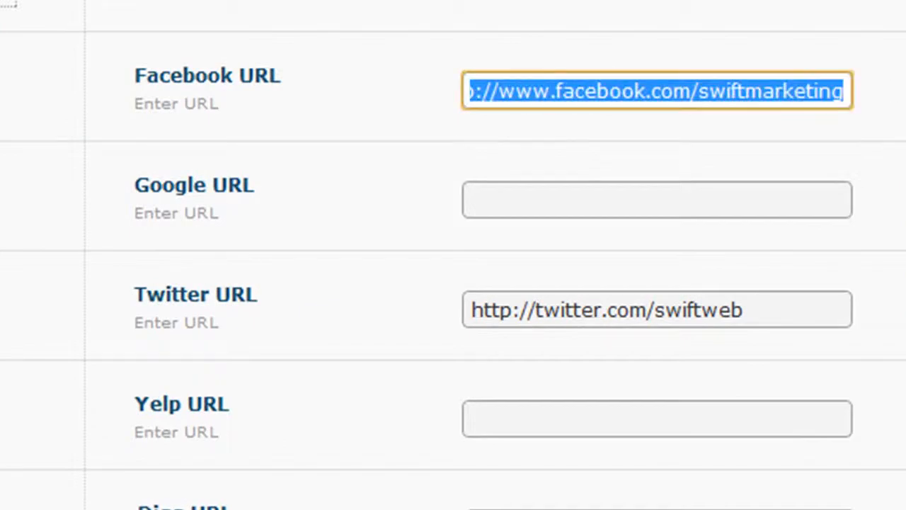
left_click(899, 92)
left_click_drag(790, 312, 334, 290)
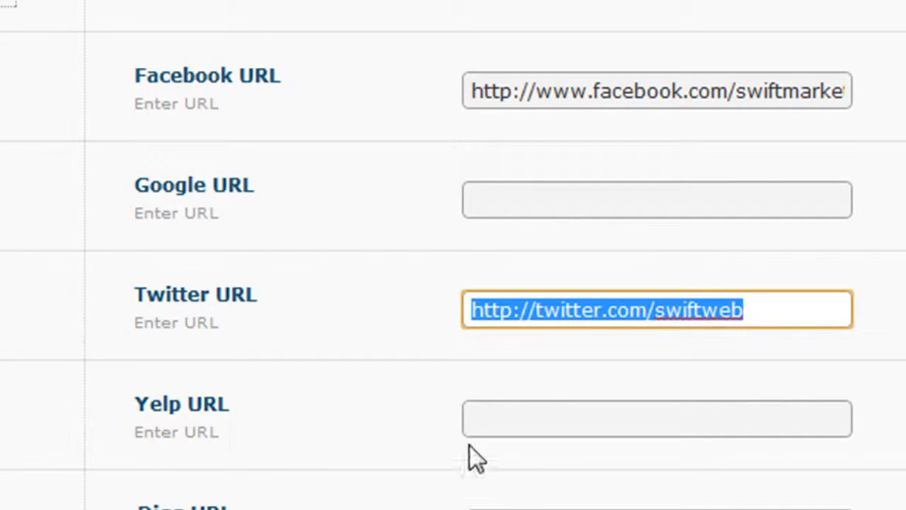
left_click(589, 421)
left_click(898, 422)
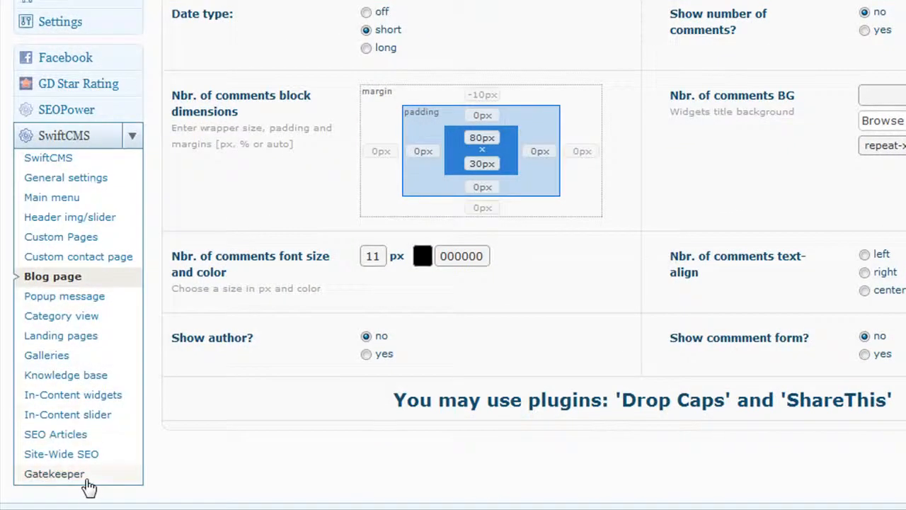
- Open the SwiftCMS Gatekeeper settings and look through its sections, from Under Construction / Coming Soon Mode to Site Wide Disclaimer Required
left_click(71, 476)
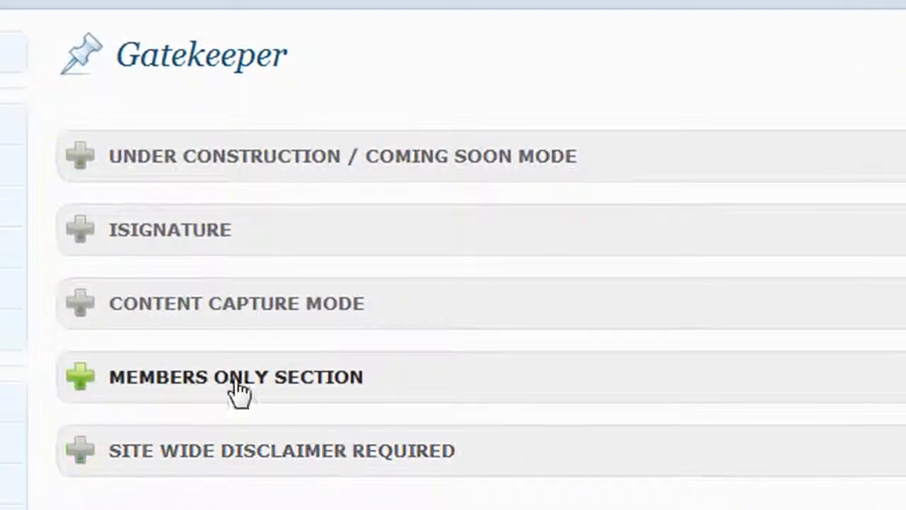
scroll(241, 473, "down", 2)
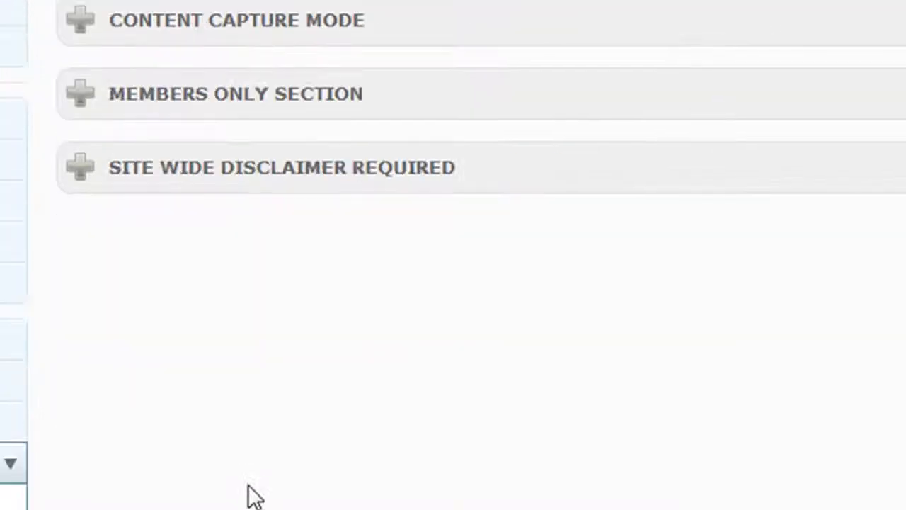
scroll(249, 200, "up", 2)
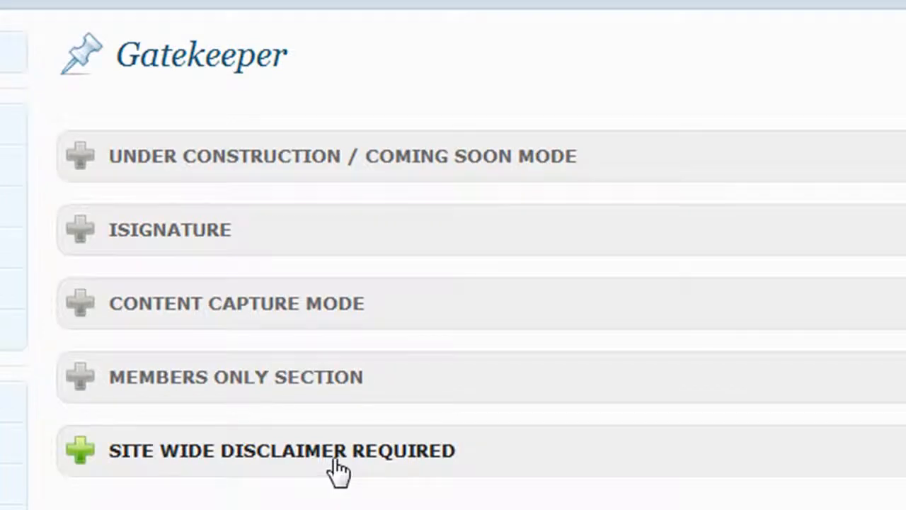
scroll(335, 460, "down", 3)
scroll(389, 423, "up", 3)
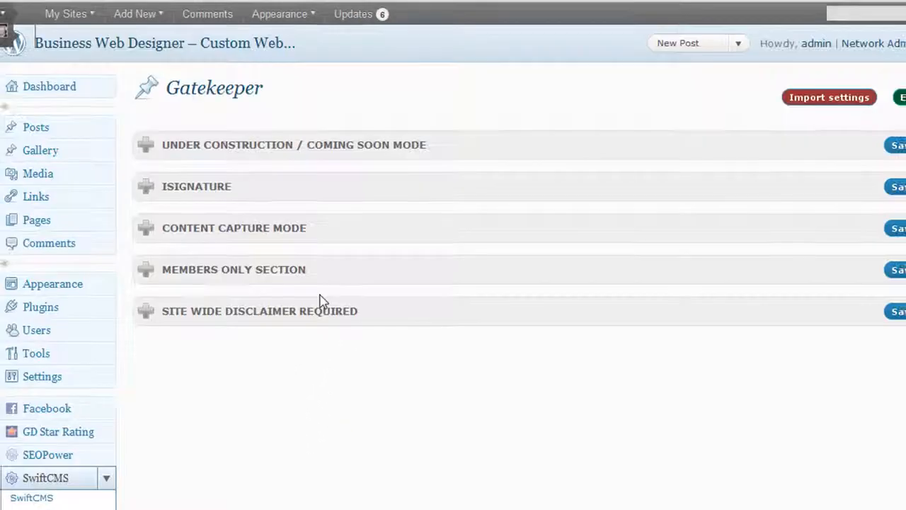